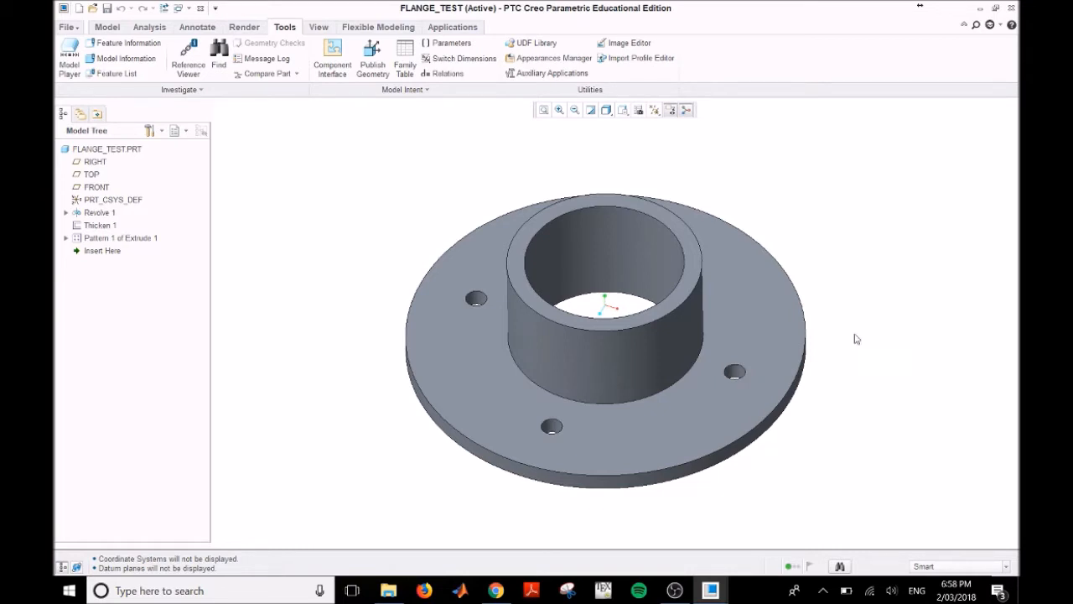
Inspect the flange model and review the part's relations that drive its diameters, height and bolt holes.
{"action": "mouse_move", "coordinate": [854, 373]}
{"action": "middle_mouse_down"}
{"action": "mouse_move", "coordinate": [855, 352]}
{"action": "mouse_move", "coordinate": [851, 374]}
{"action": "middle_mouse_up"}
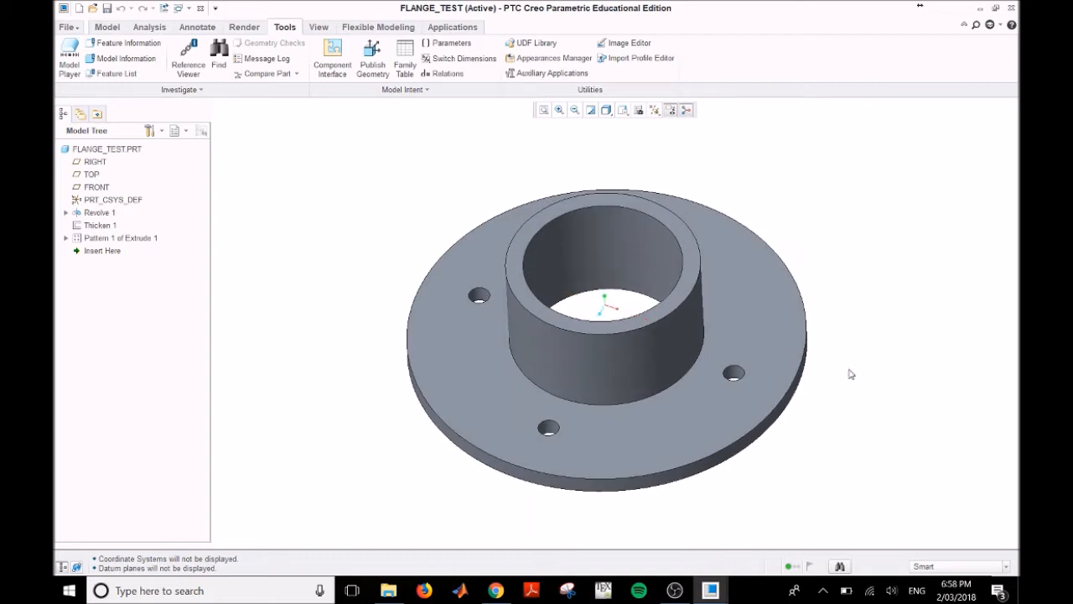
{"action": "scroll", "coordinate": [859, 383], "scroll_direction": "up", "scroll_amount": 1}
{"action": "mouse_move", "coordinate": [860, 383]}
{"action": "middle_mouse_down"}
{"action": "mouse_move", "coordinate": [844, 347]}
{"action": "mouse_move", "coordinate": [814, 374]}
{"action": "mouse_move", "coordinate": [834, 390]}
{"action": "middle_mouse_up"}
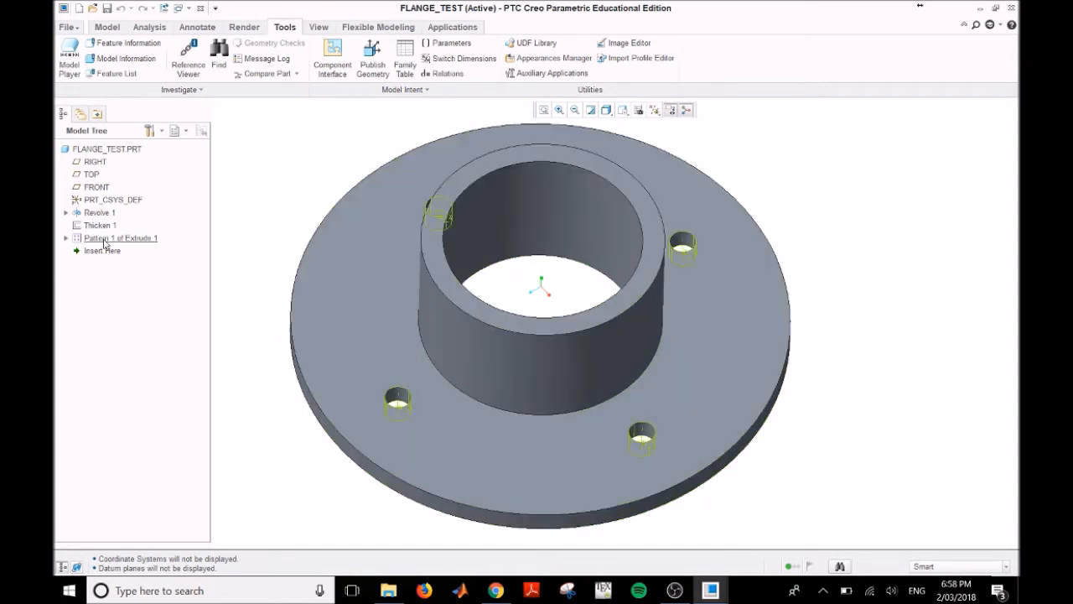
{"action": "mouse_move", "coordinate": [900, 379]}
{"action": "middle_mouse_down"}
{"action": "mouse_move", "coordinate": [916, 379]}
{"action": "mouse_move", "coordinate": [900, 378]}
{"action": "middle_mouse_up"}
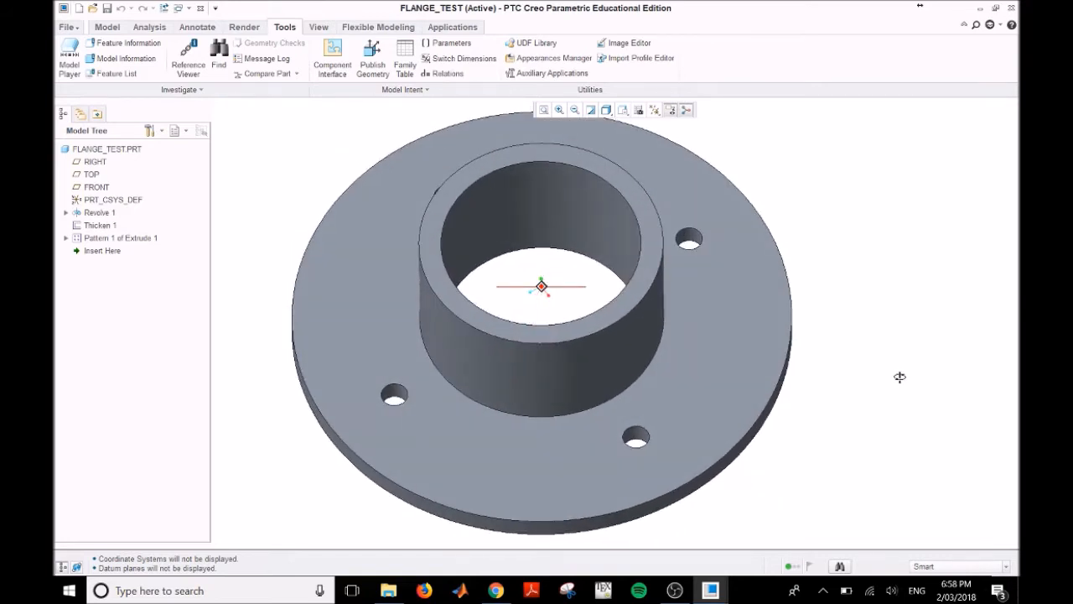
{"action": "left_click", "coordinate": [448, 74]}
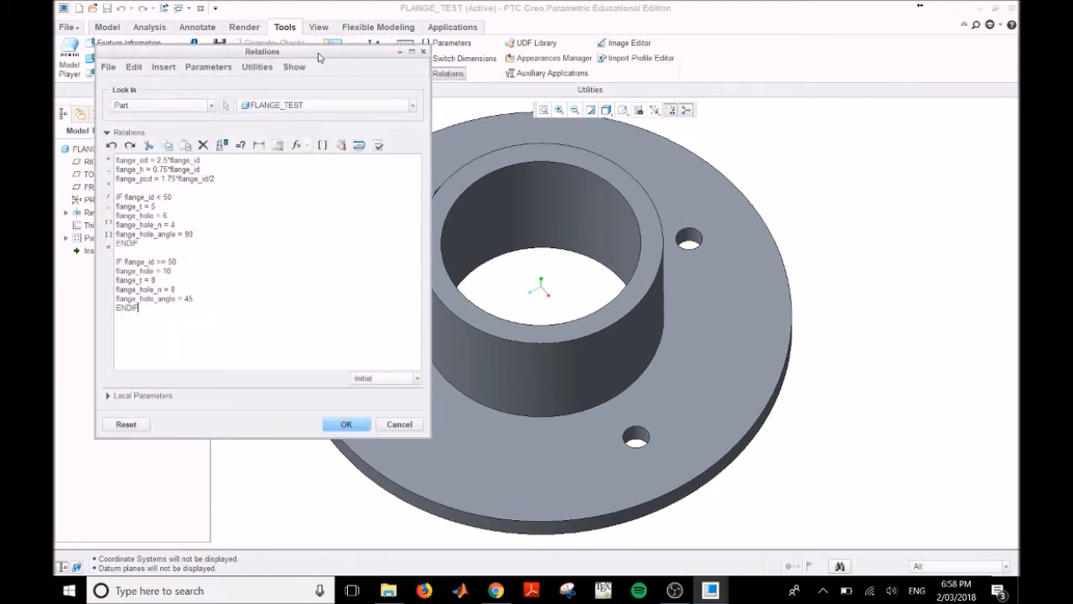
{"action": "left_click_drag", "start_coordinate": [318, 57], "coordinate": [406, 66]}
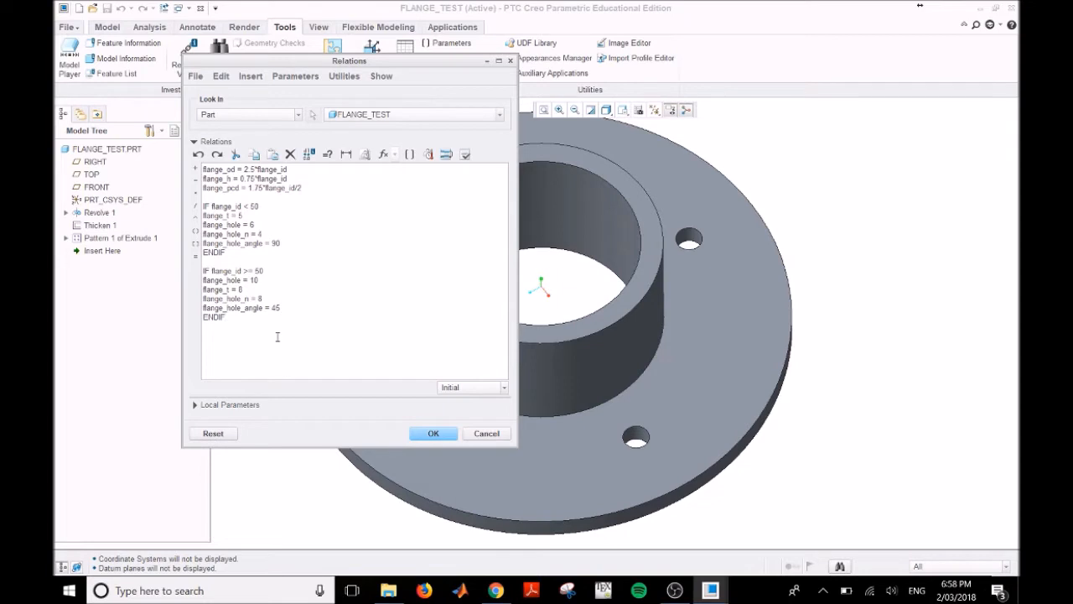
{"action": "left_click_drag", "start_coordinate": [238, 169], "coordinate": [203, 171]}
{"action": "left_click_drag", "start_coordinate": [287, 170], "coordinate": [257, 170]}
{"action": "left_click", "coordinate": [433, 433]}
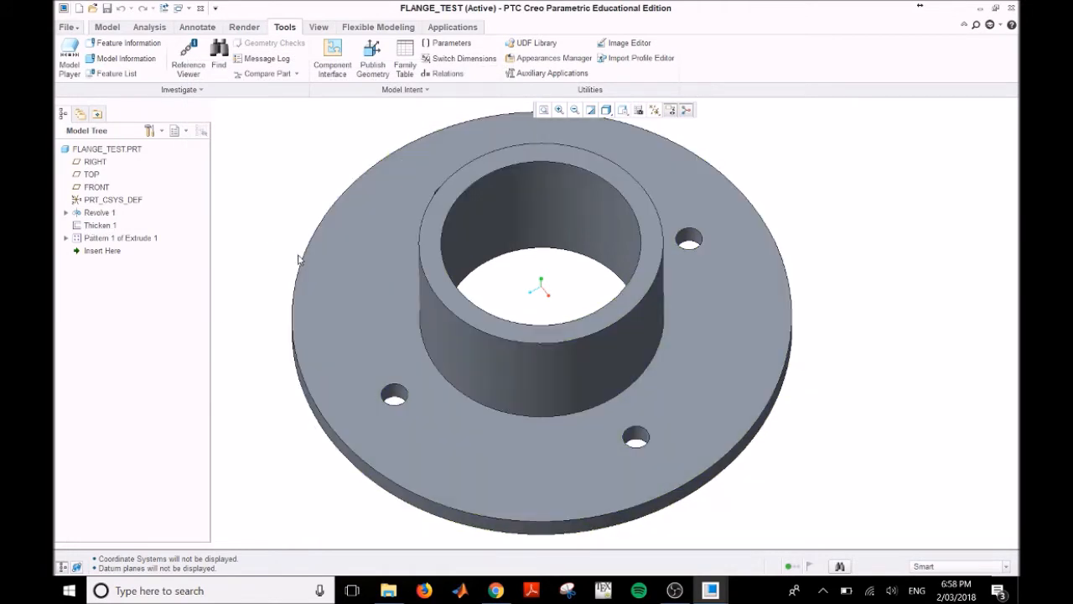
Edit the dimensions of Revolve 1, set the flange's inner diameter to 70 and regenerate the part.
{"action": "left_click", "coordinate": [99, 214]}
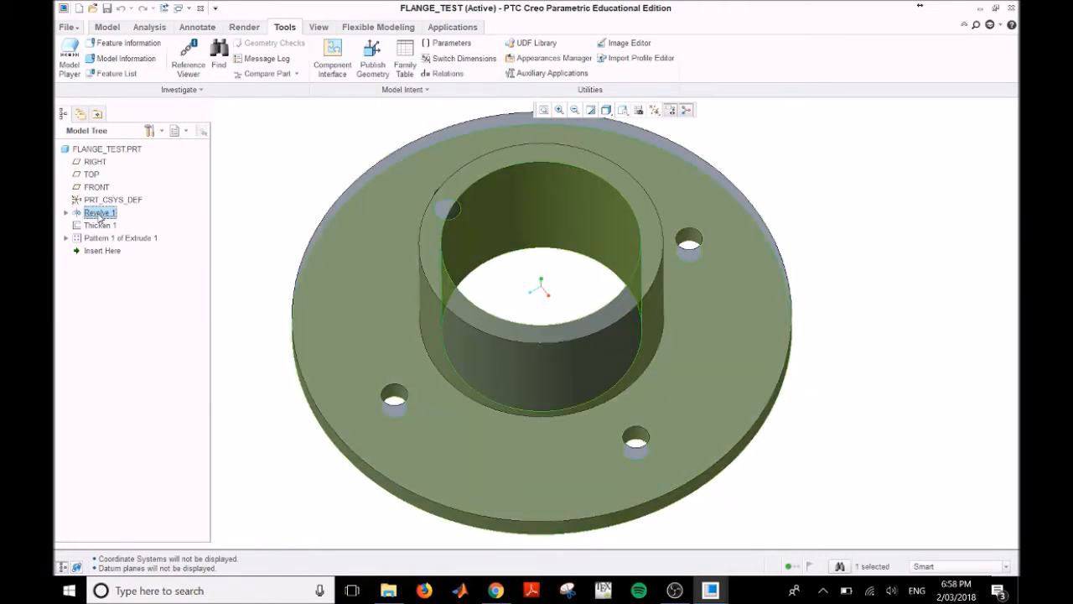
{"action": "right_click", "coordinate": [100, 217]}
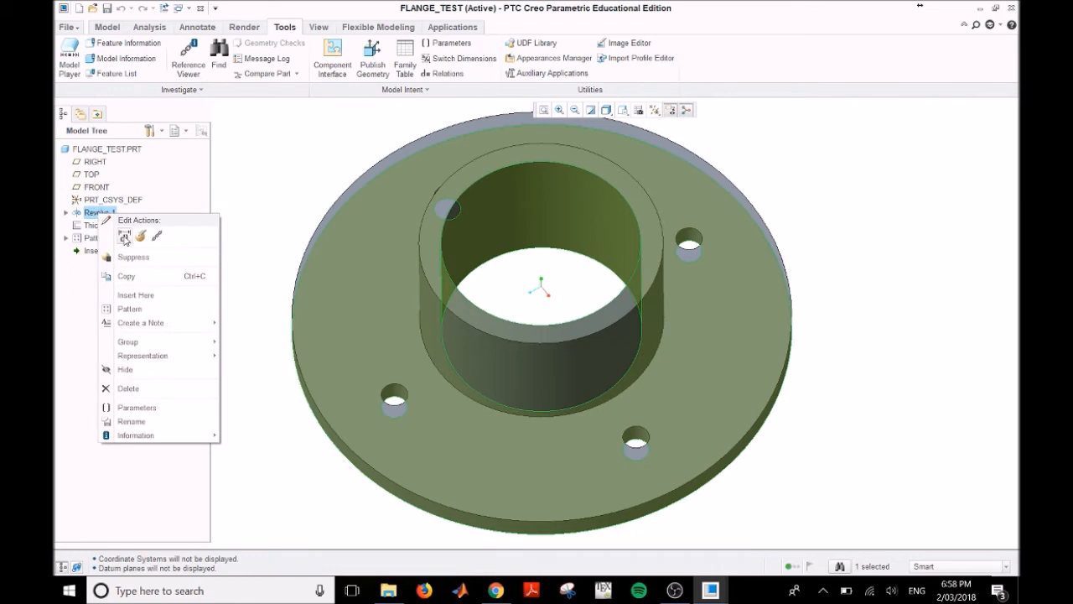
{"action": "left_click", "coordinate": [125, 237]}
{"action": "middle_click_drag", "start_coordinate": [264, 346], "coordinate": [284, 337]}
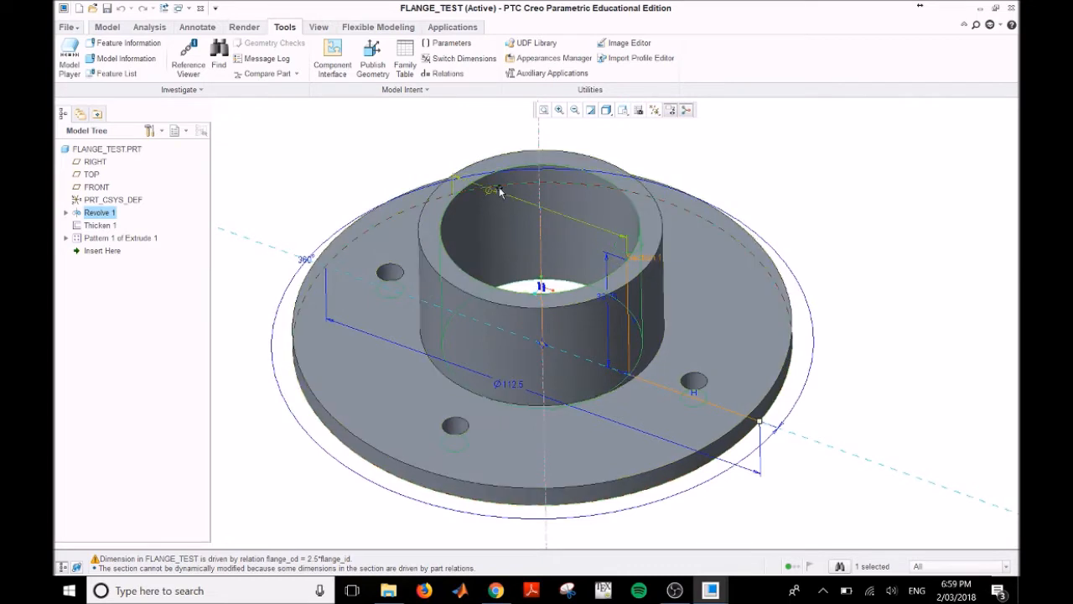
{"action": "double_click", "coordinate": [498, 193]}
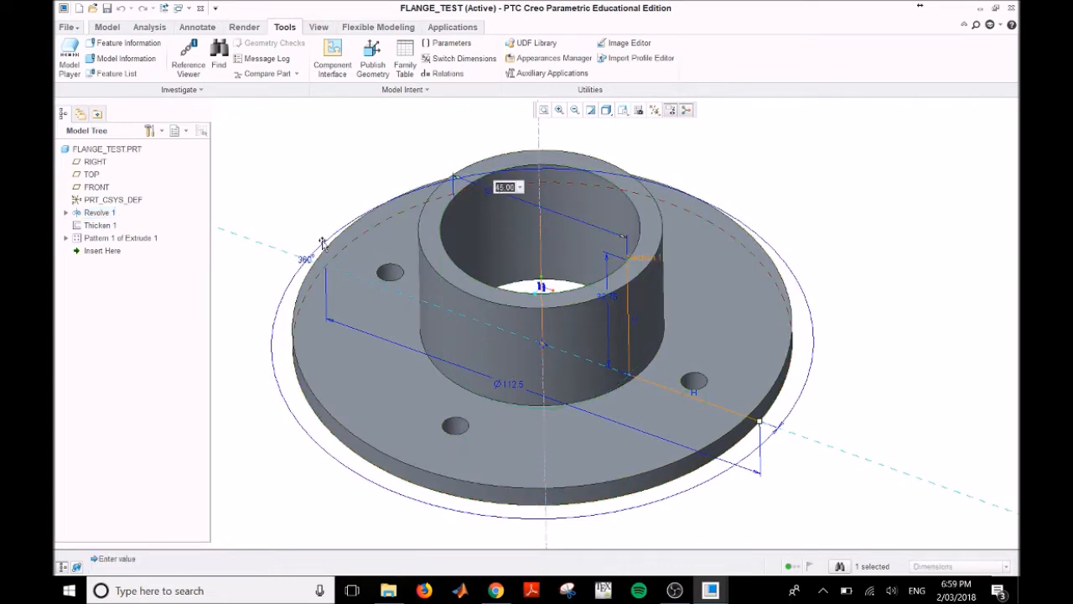
{"action": "type", "text": "70"}
{"action": "key", "text": "Return"}
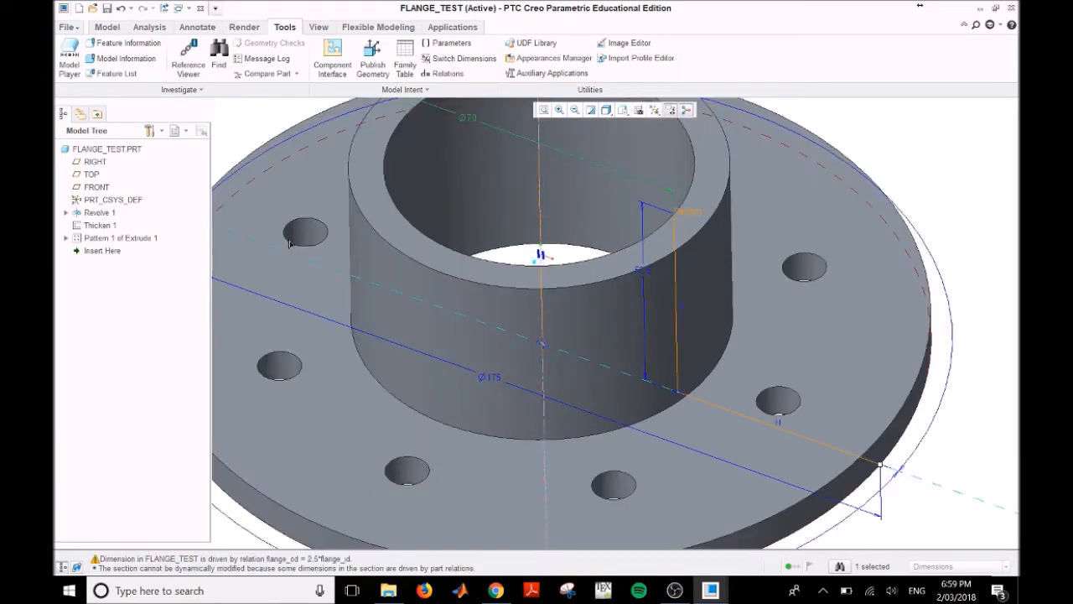
{"action": "left_click", "coordinate": [992, 451]}
Examine the resized flange's hole pattern and the IF conditions on flange_id in the part's relations.
{"action": "scroll", "coordinate": [919, 439], "scroll_direction": "up", "scroll_amount": 3}
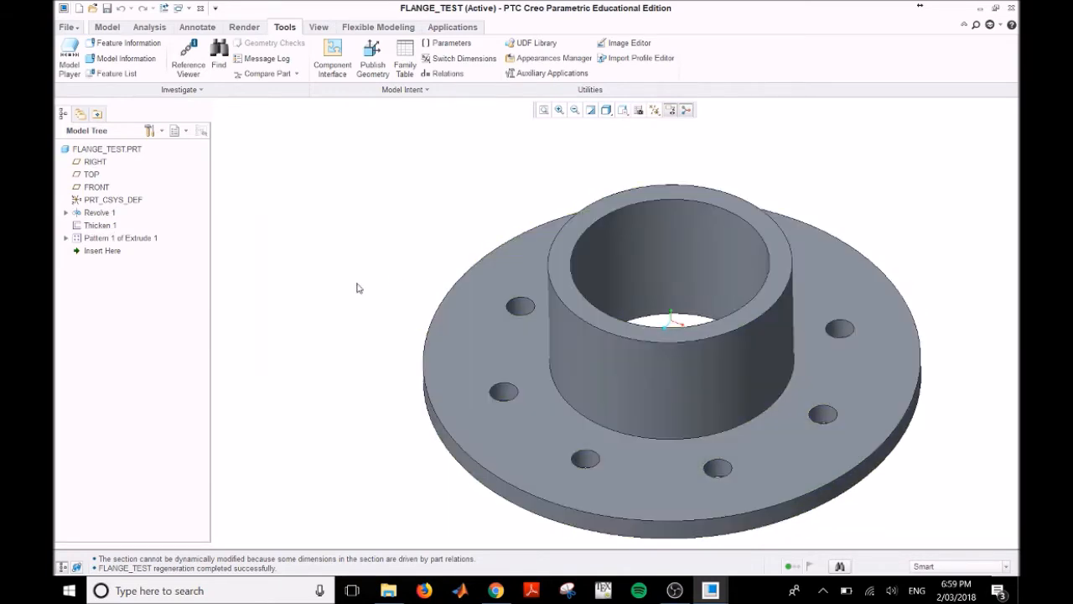
{"action": "mouse_move", "coordinate": [352, 291]}
{"action": "middle_mouse_down"}
{"action": "mouse_move", "coordinate": [366, 297]}
{"action": "mouse_move", "coordinate": [370, 223]}
{"action": "mouse_move", "coordinate": [328, 274]}
{"action": "mouse_move", "coordinate": [345, 210]}
{"action": "mouse_move", "coordinate": [337, 172]}
{"action": "mouse_move", "coordinate": [347, 213]}
{"action": "mouse_move", "coordinate": [322, 281]}
{"action": "middle_mouse_up"}
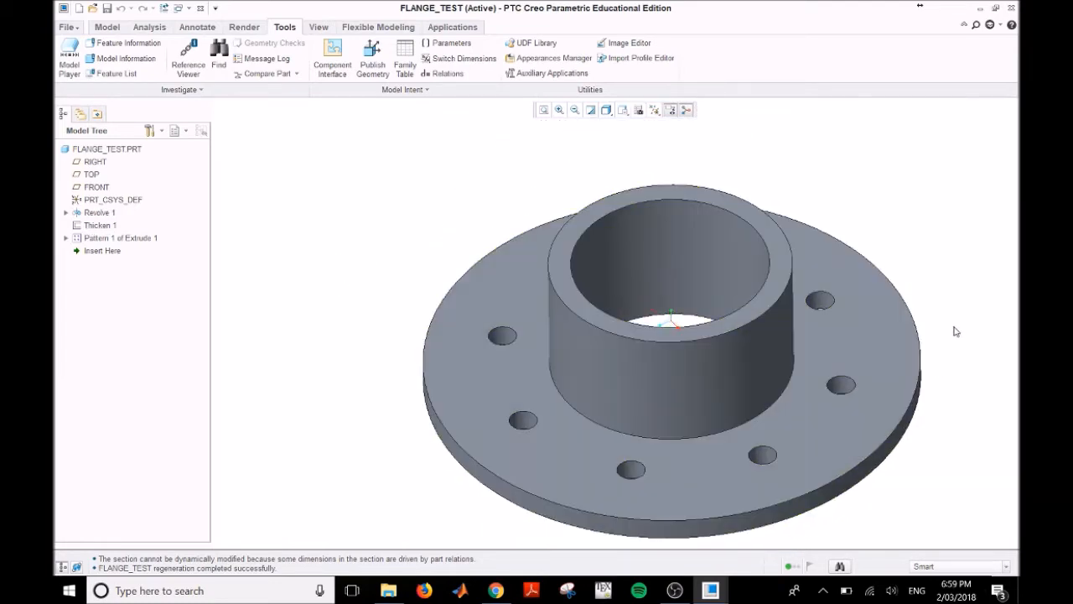
{"action": "scroll", "coordinate": [959, 334], "scroll_direction": "down", "scroll_amount": 2}
{"action": "mouse_move", "coordinate": [960, 328]}
{"action": "middle_mouse_down"}
{"action": "mouse_move", "coordinate": [956, 305]}
{"action": "mouse_move", "coordinate": [962, 324]}
{"action": "middle_mouse_up"}
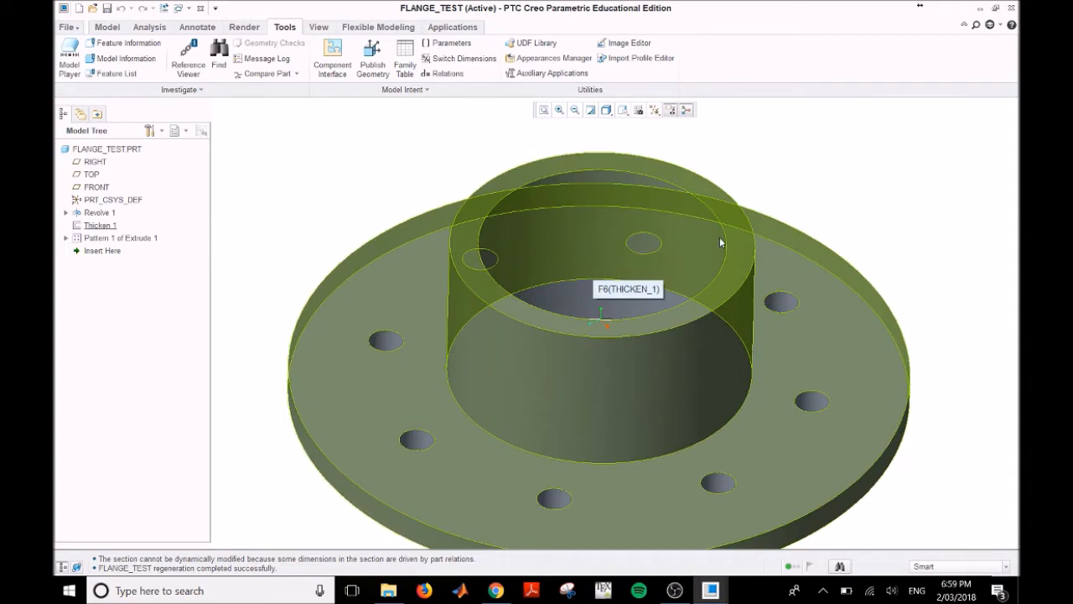
{"action": "middle_click_drag", "start_coordinate": [887, 206], "coordinate": [883, 213]}
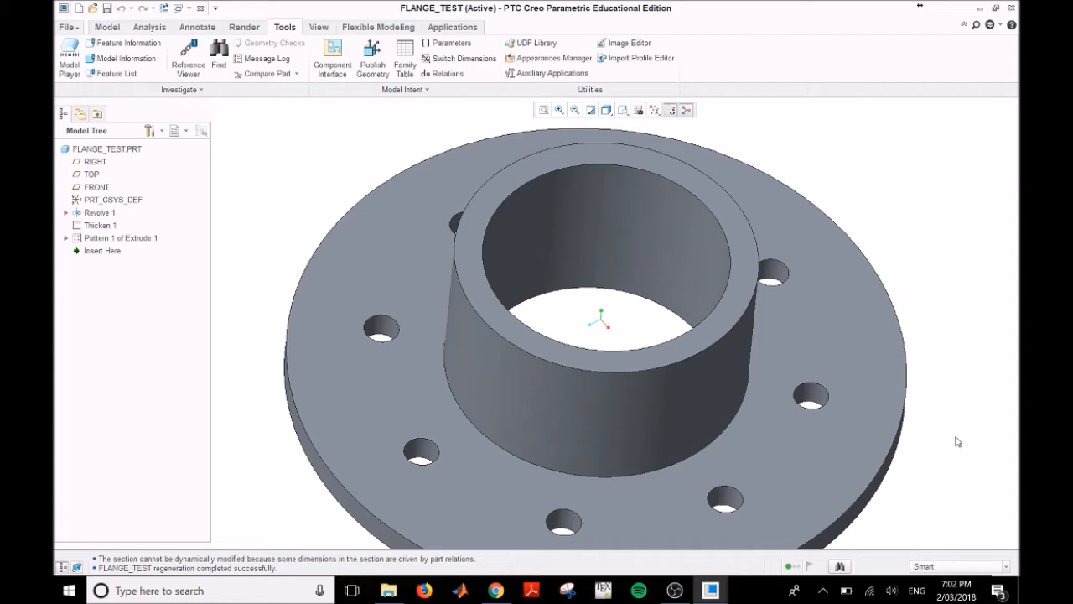
{"action": "mouse_move", "coordinate": [956, 437]}
{"action": "middle_mouse_down"}
{"action": "mouse_move", "coordinate": [941, 415]}
{"action": "mouse_move", "coordinate": [944, 424]}
{"action": "middle_mouse_up"}
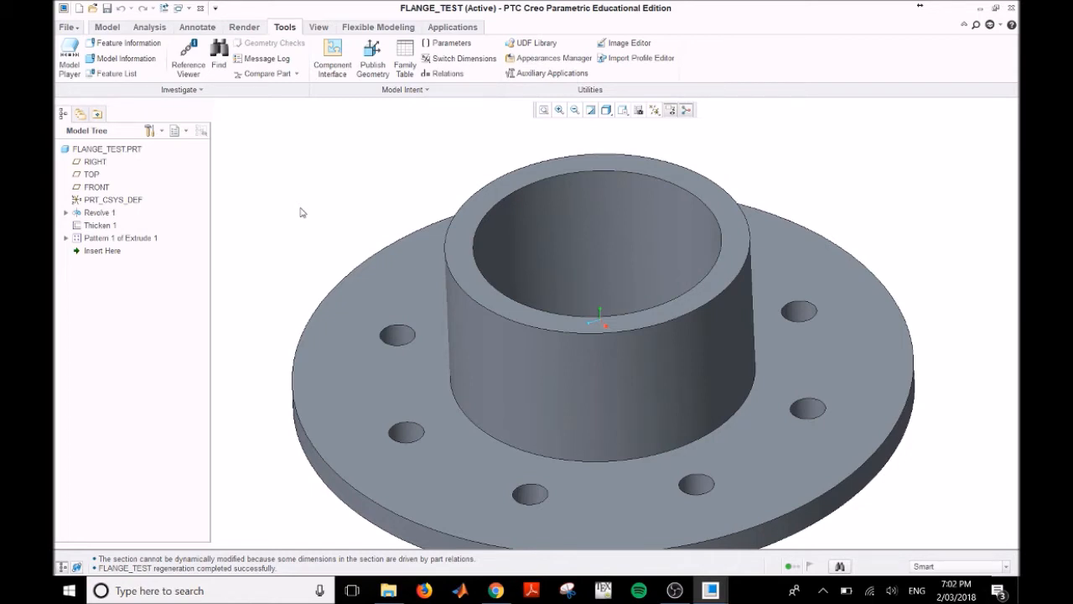
{"action": "left_click", "coordinate": [441, 76]}
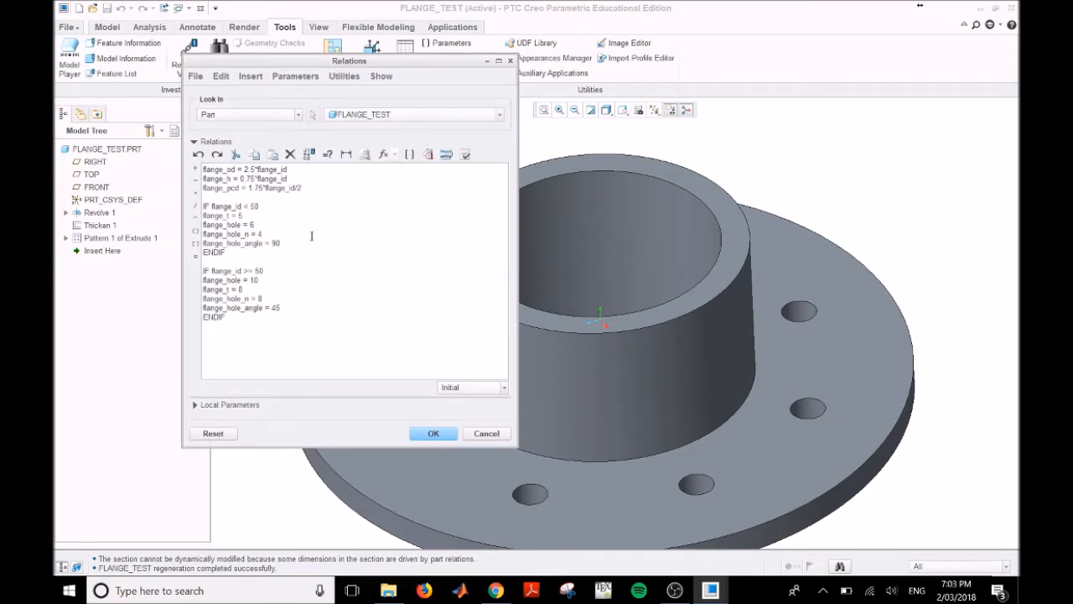
{"action": "left_click", "coordinate": [433, 434]}
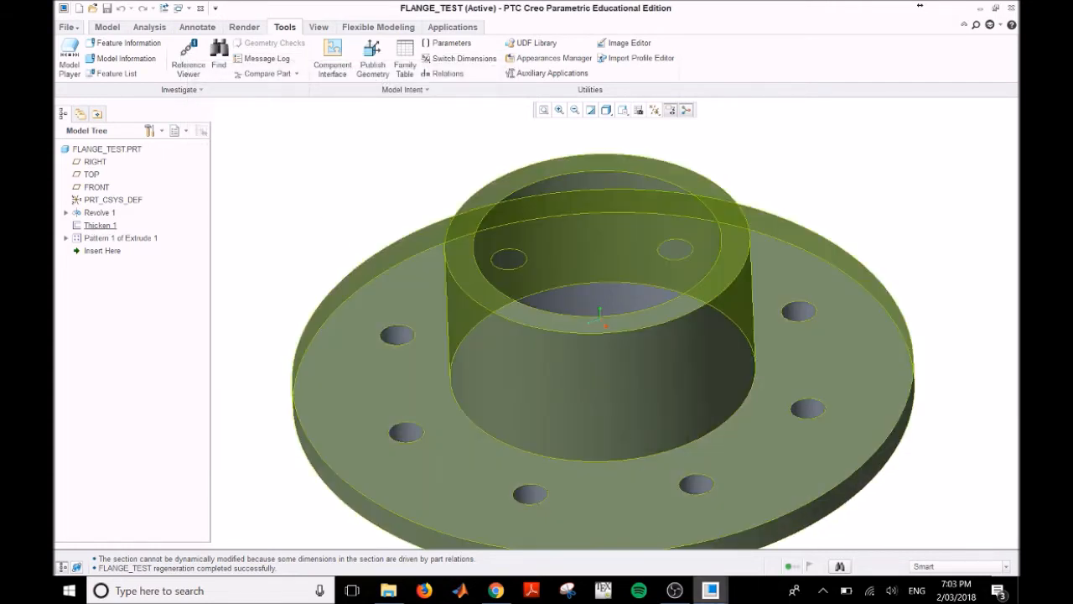
In the new part PRT0002, start a Revolve sketch on the FRONT plane and turn off all datum display filters.
{"action": "mouse_move", "coordinate": [717, 594]}
{"action": "left_click", "coordinate": [776, 560]}
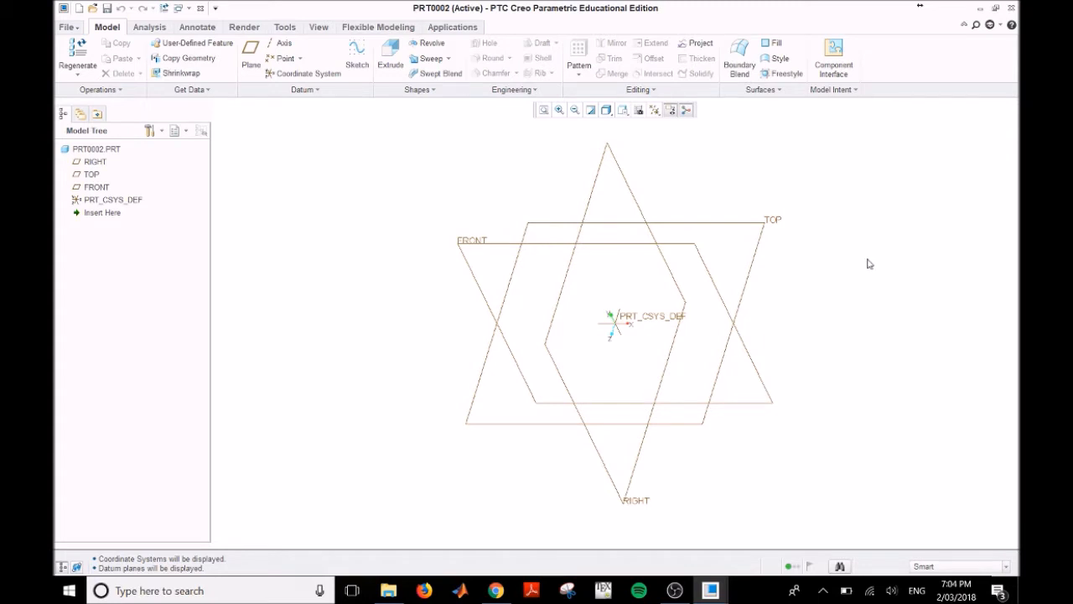
{"action": "left_click", "coordinate": [434, 43]}
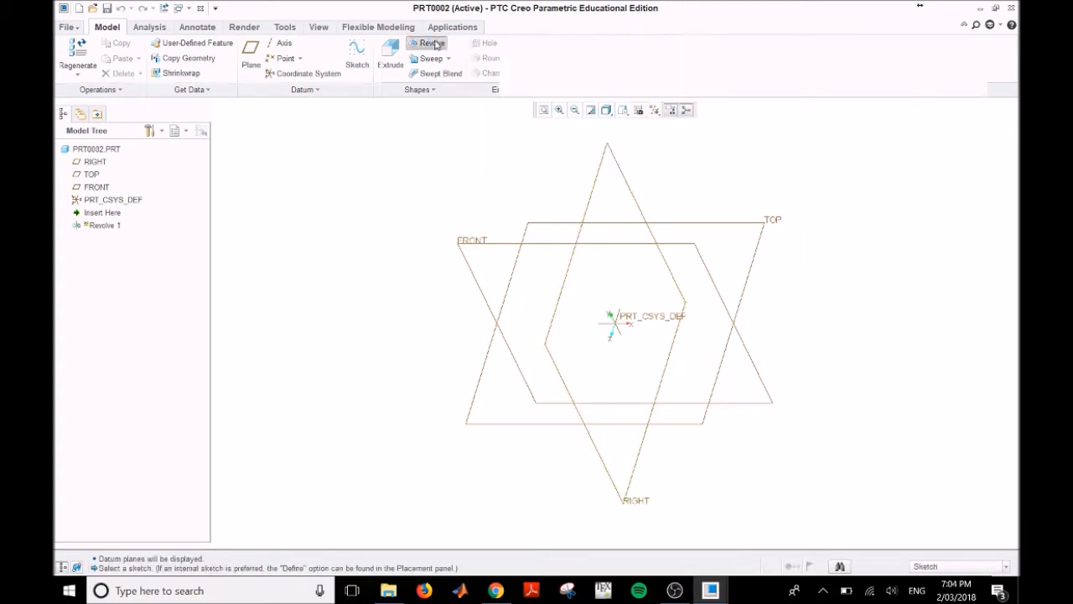
{"action": "left_click", "coordinate": [485, 245]}
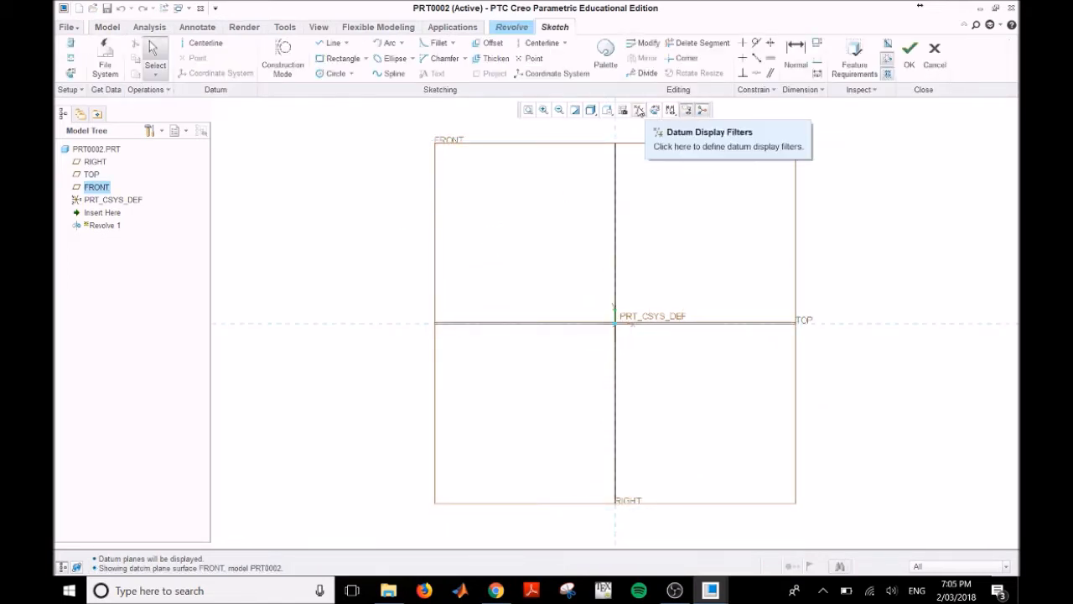
{"action": "left_click", "coordinate": [639, 111]}
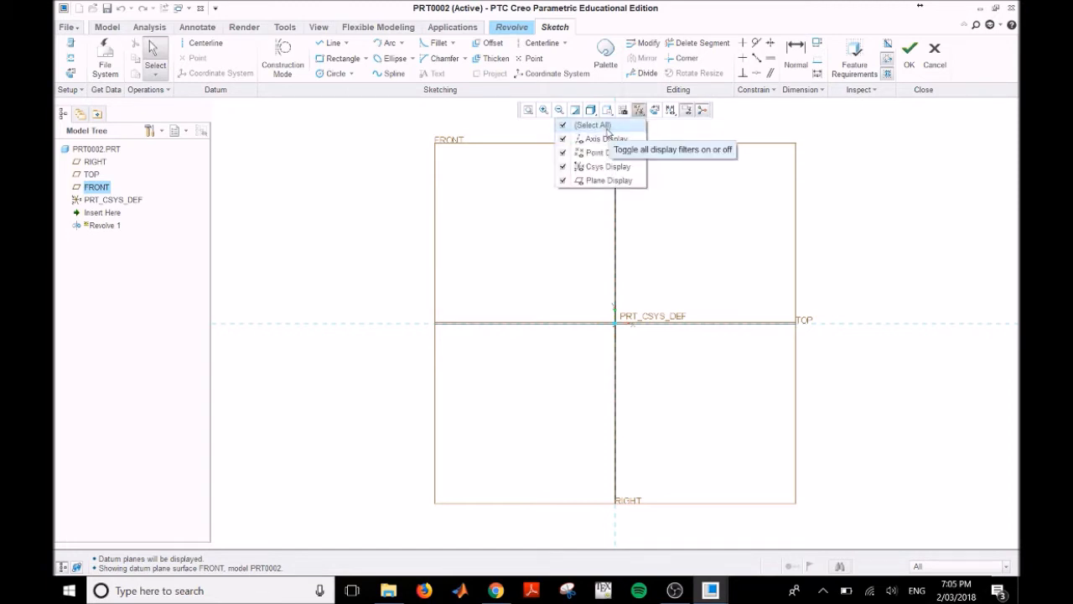
{"action": "left_click", "coordinate": [608, 127]}
Add a vertical axis of revolution through the sketch origin.
{"action": "right_click", "coordinate": [490, 182]}
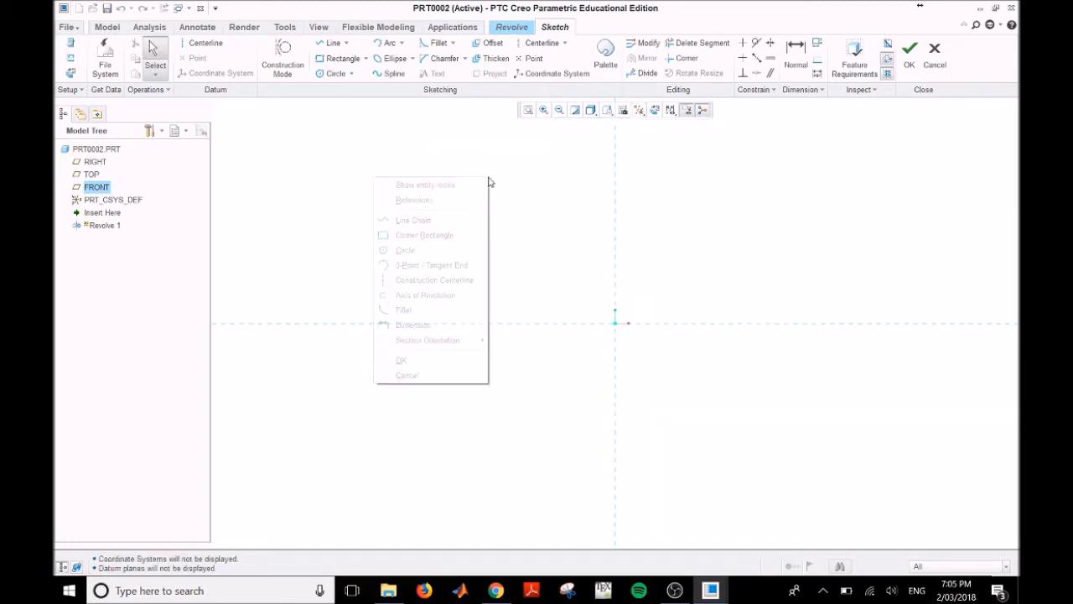
{"action": "left_click", "coordinate": [462, 299]}
{"action": "left_click", "coordinate": [614, 323]}
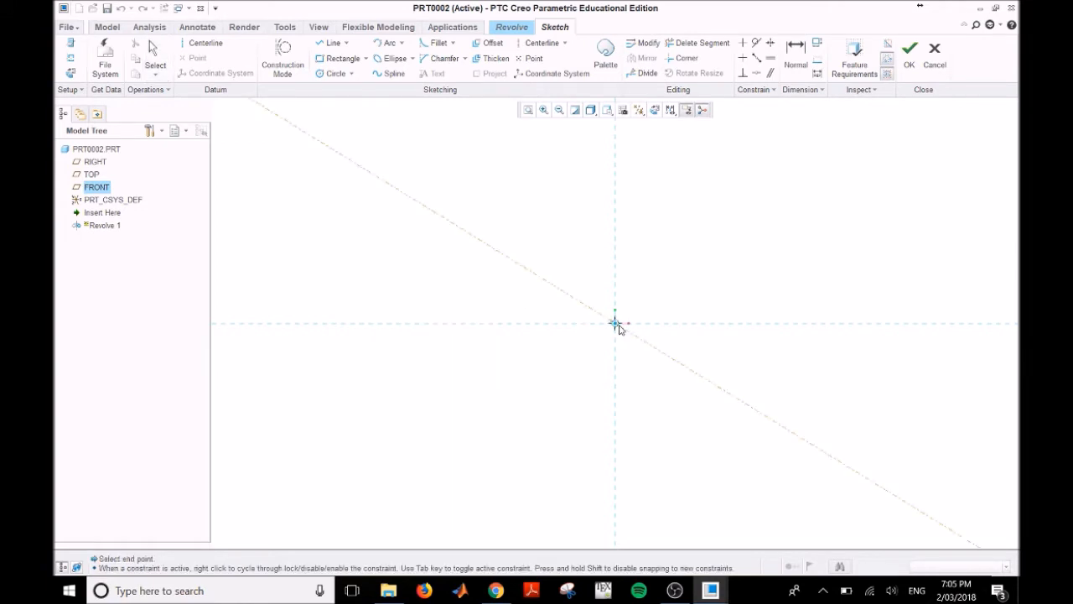
{"action": "left_click", "coordinate": [615, 254]}
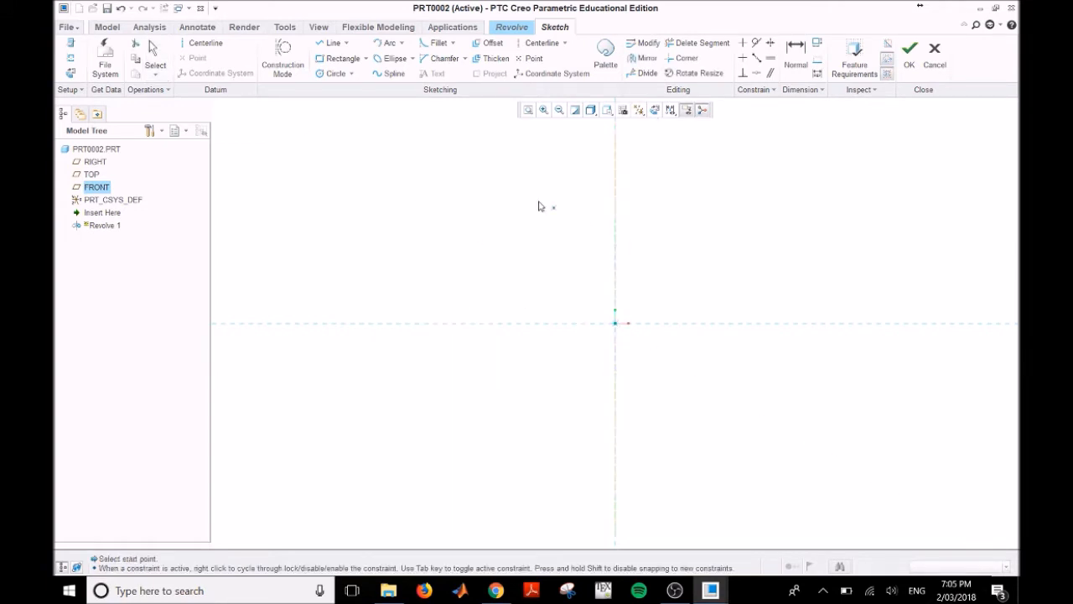
{"action": "middle_click", "coordinate": [492, 188]}
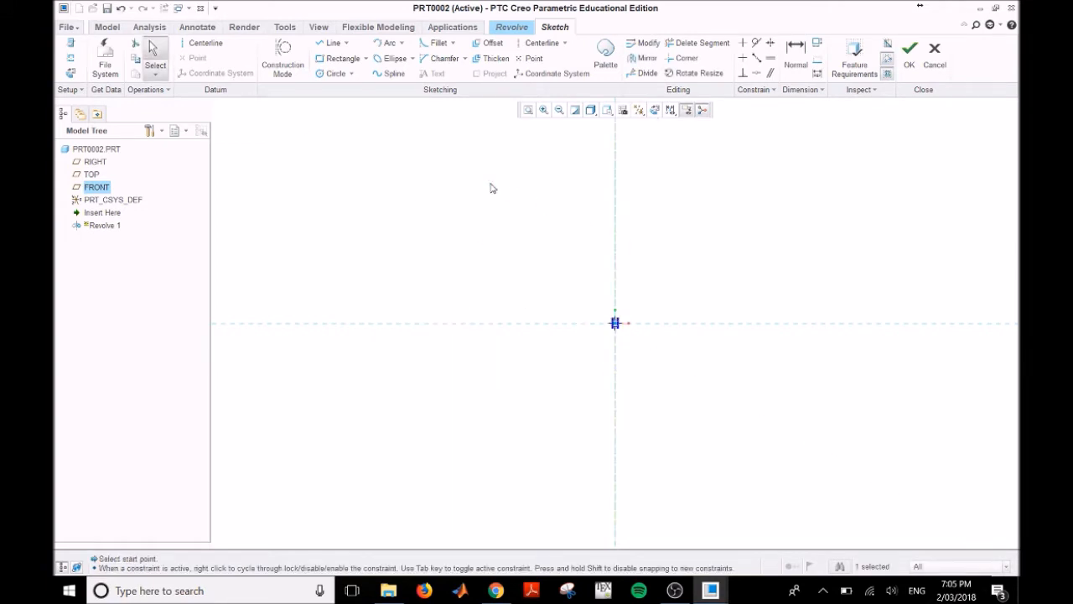
Sketch an L-shaped line chain beside the axis, about 154 high, with its foot on the horizontal reference reaching a diameter of about 589.
{"action": "left_click", "coordinate": [333, 43]}
{"action": "left_click", "coordinate": [688, 215]}
{"action": "left_click", "coordinate": [688, 324]}
{"action": "left_click", "coordinate": [824, 323]}
{"action": "middle_click", "coordinate": [841, 218]}
{"action": "middle_click", "coordinate": [841, 218]}
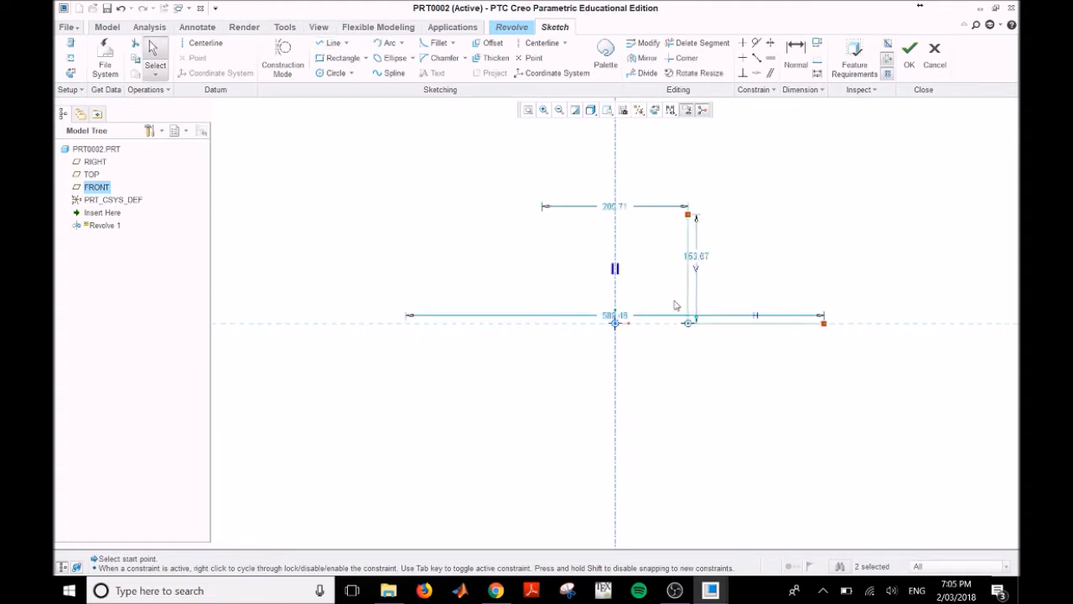
Move the outer diameter and height dimensions clear of the profile and set the inner diameter to 40.
{"action": "left_click_drag", "start_coordinate": [621, 323], "coordinate": [622, 370]}
{"action": "left_click_drag", "start_coordinate": [698, 257], "coordinate": [742, 255]}
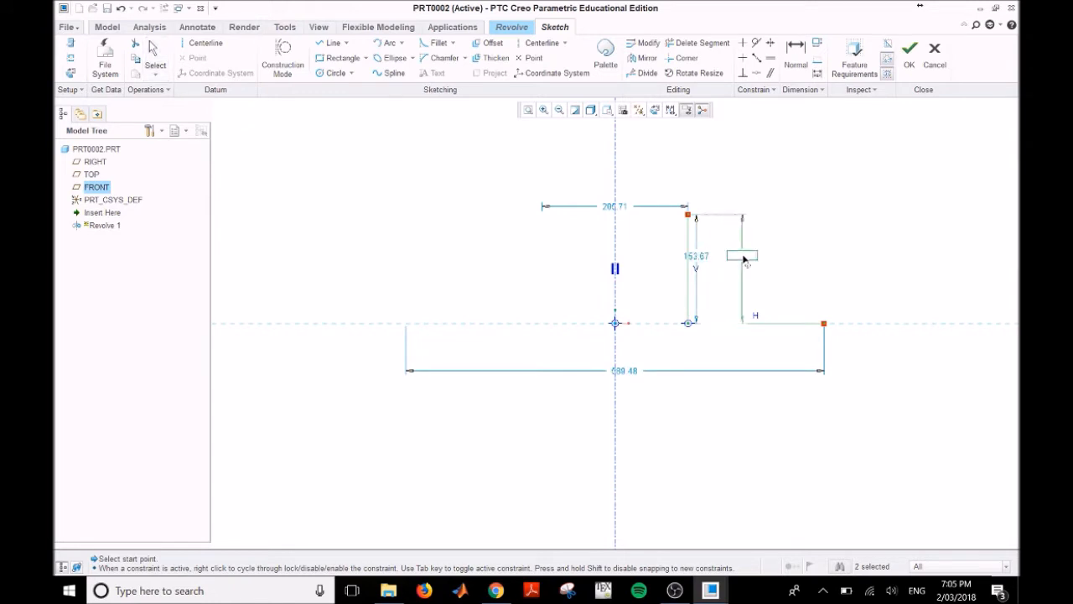
{"action": "double_click", "coordinate": [614, 206]}
{"action": "type", "text": "40"}
{"action": "key", "text": "Return"}
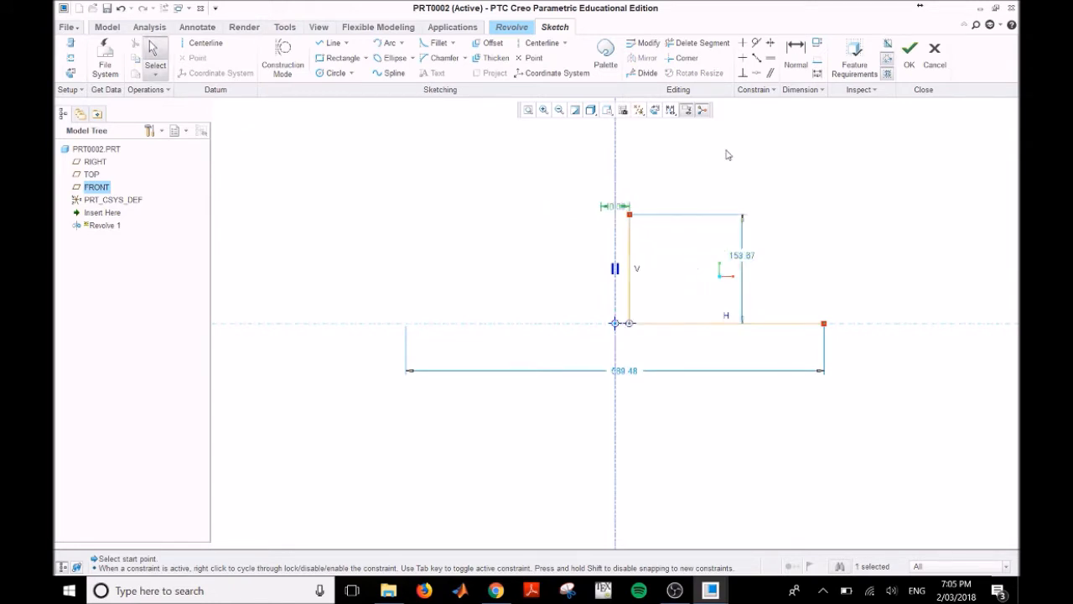
Set the profile's outer diameter to 70 and its height to 30.
{"action": "double_click", "coordinate": [633, 370]}
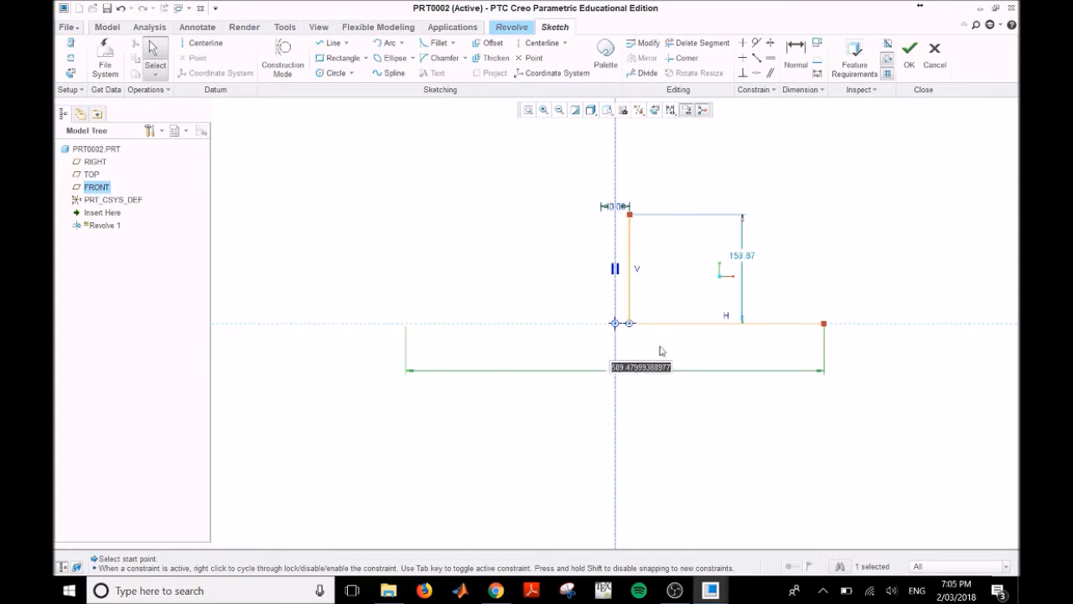
{"action": "type", "text": "70"}
{"action": "key", "text": "Return"}
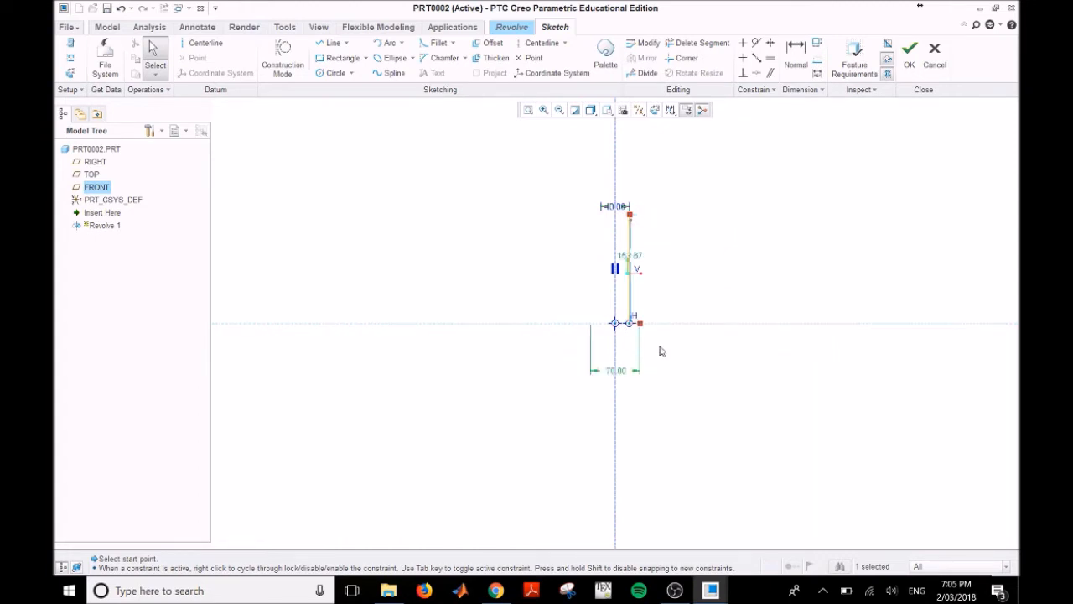
{"action": "double_click", "coordinate": [634, 259]}
{"action": "type", "text": "30"}
{"action": "key", "text": "Return"}
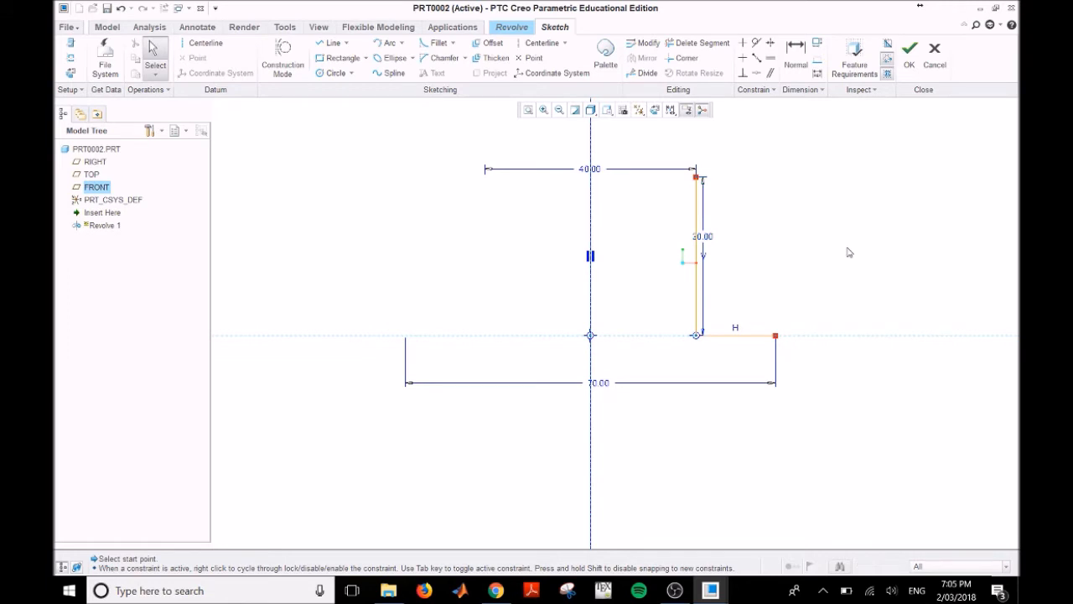
Finish the open profile sketch and accept changing the revolve feature to a surface.
{"action": "left_click", "coordinate": [912, 51]}
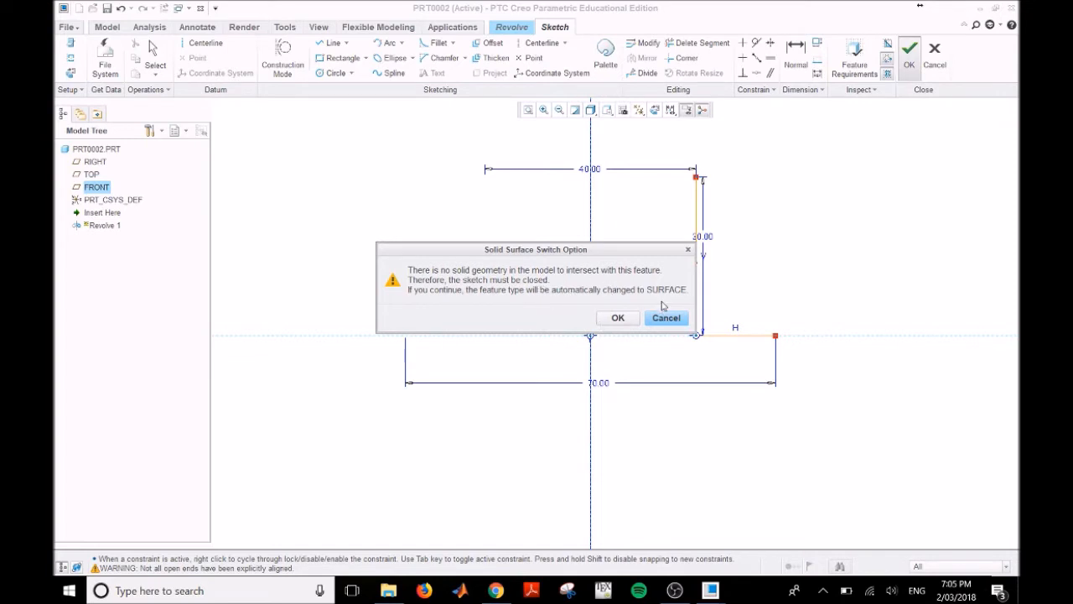
{"action": "left_click", "coordinate": [618, 319]}
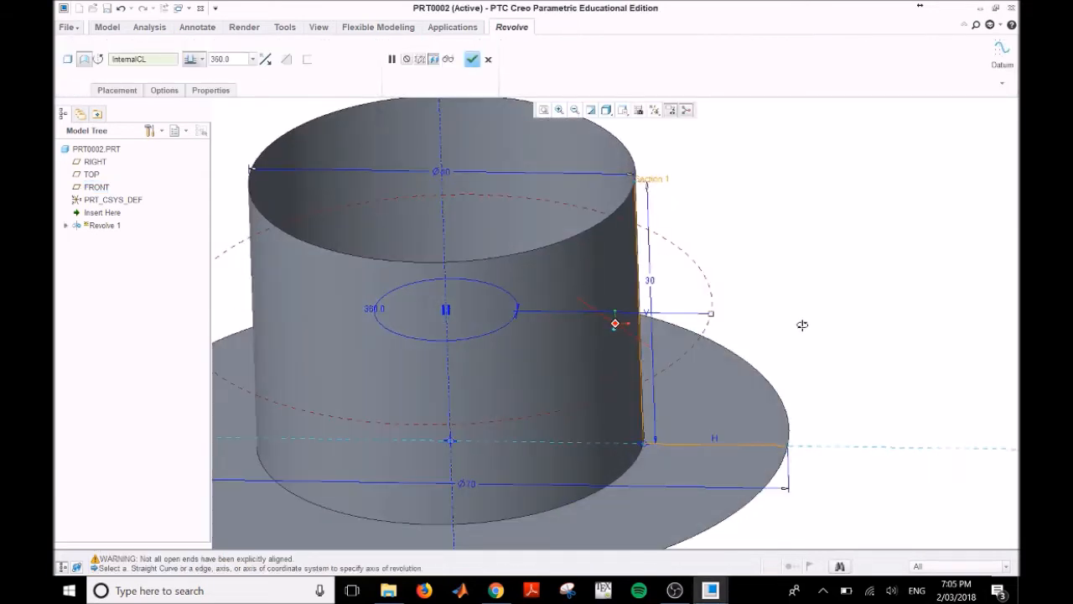
{"action": "scroll", "coordinate": [625, 495], "scroll_direction": "down", "scroll_amount": 2}
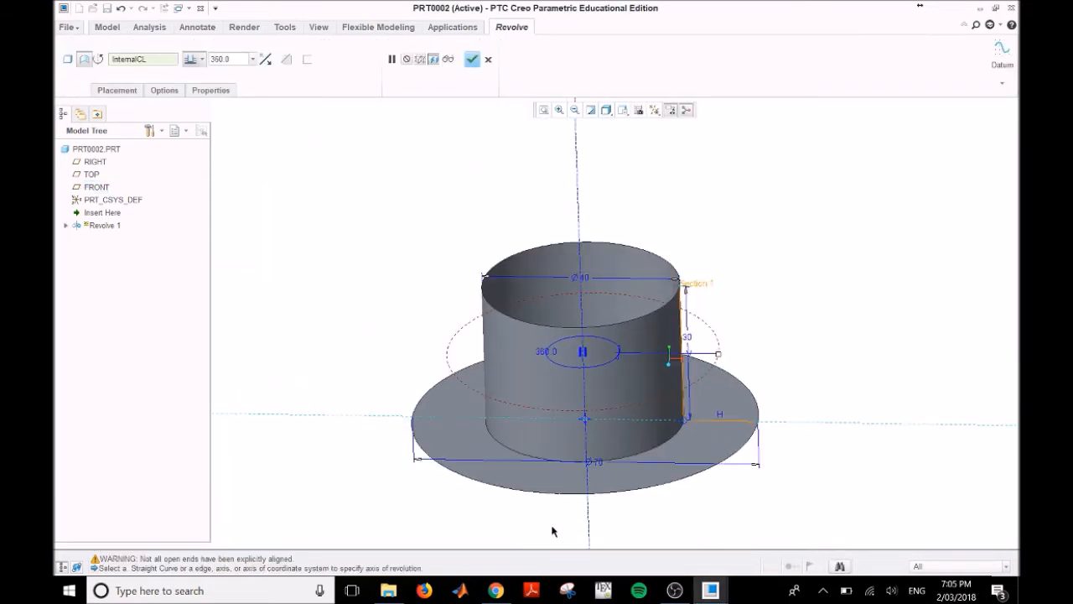
Accept the 360° revolve of the open profile as a surface.
{"action": "left_click", "coordinate": [472, 59]}
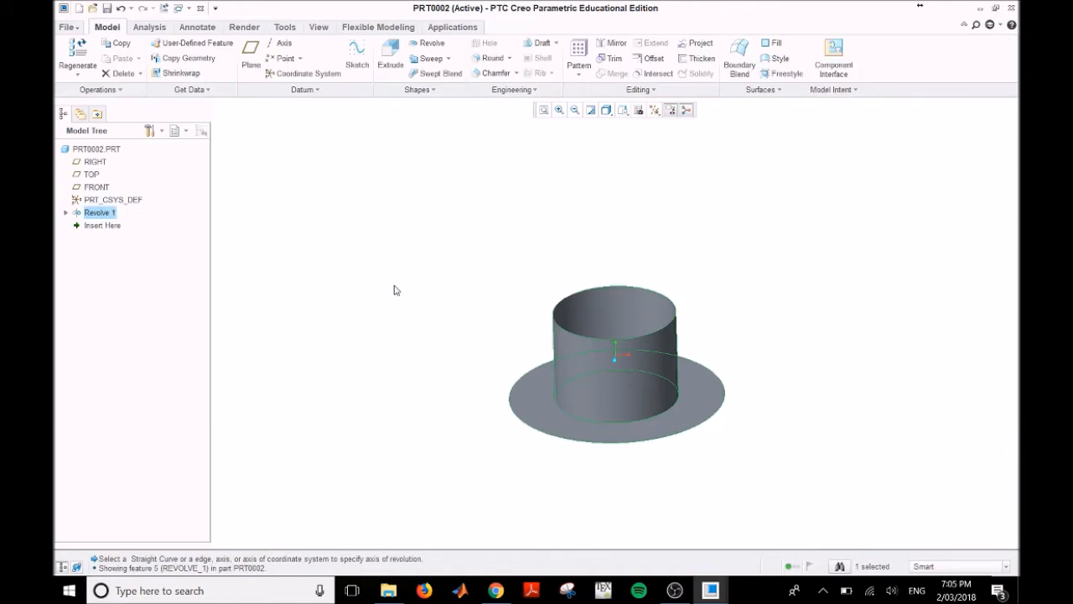
{"action": "scroll", "coordinate": [625, 511], "scroll_direction": "up", "scroll_amount": 1}
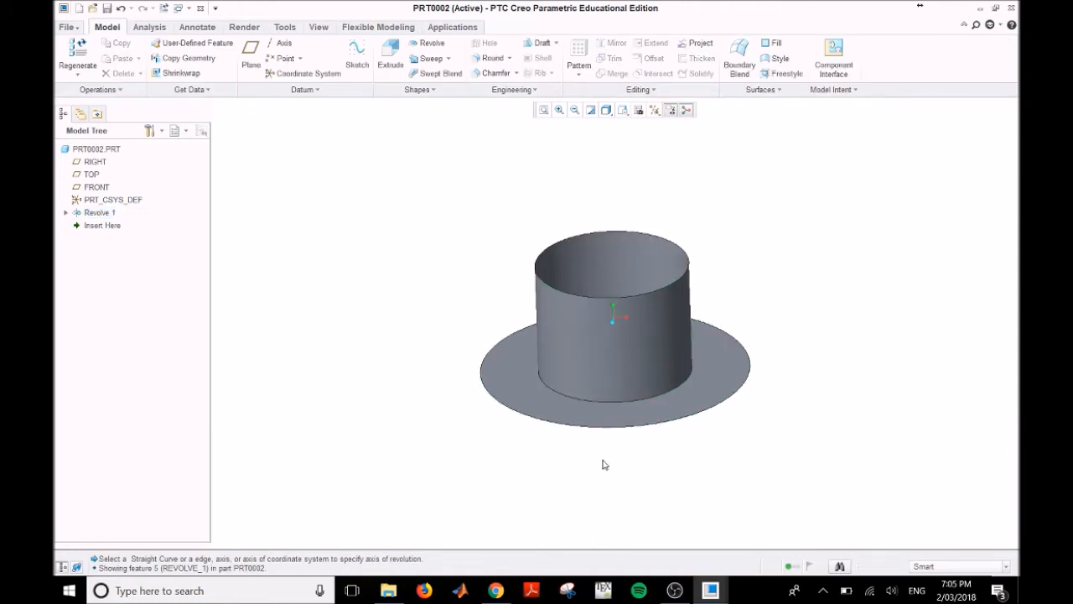
{"action": "middle_click_drag", "start_coordinate": [821, 276], "coordinate": [781, 285]}
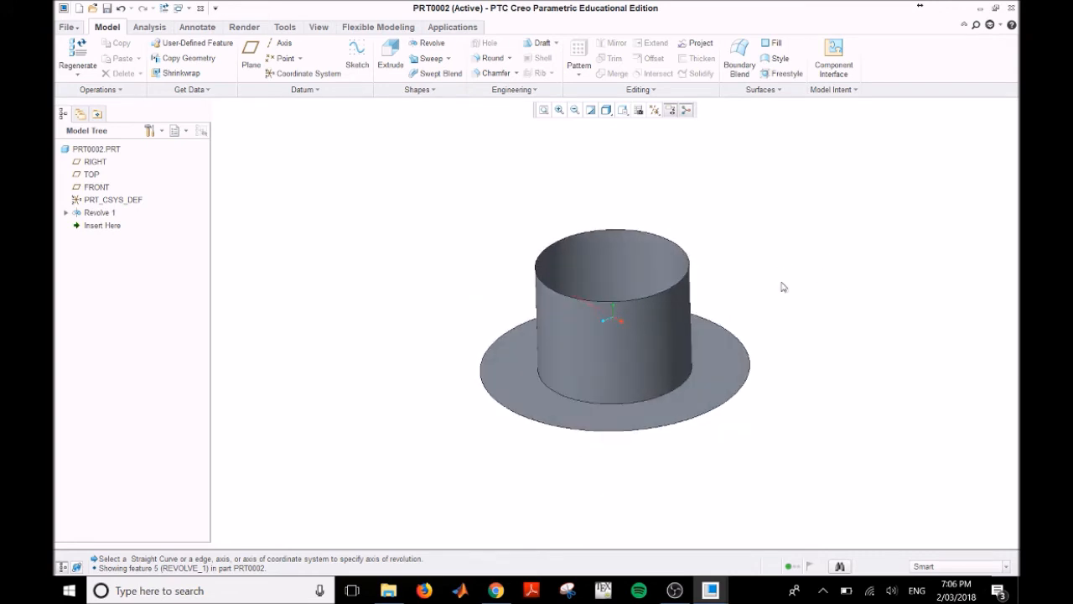
Thicken the revolved surface by 5 to turn it into a solid flange.
{"action": "left_click", "coordinate": [633, 352]}
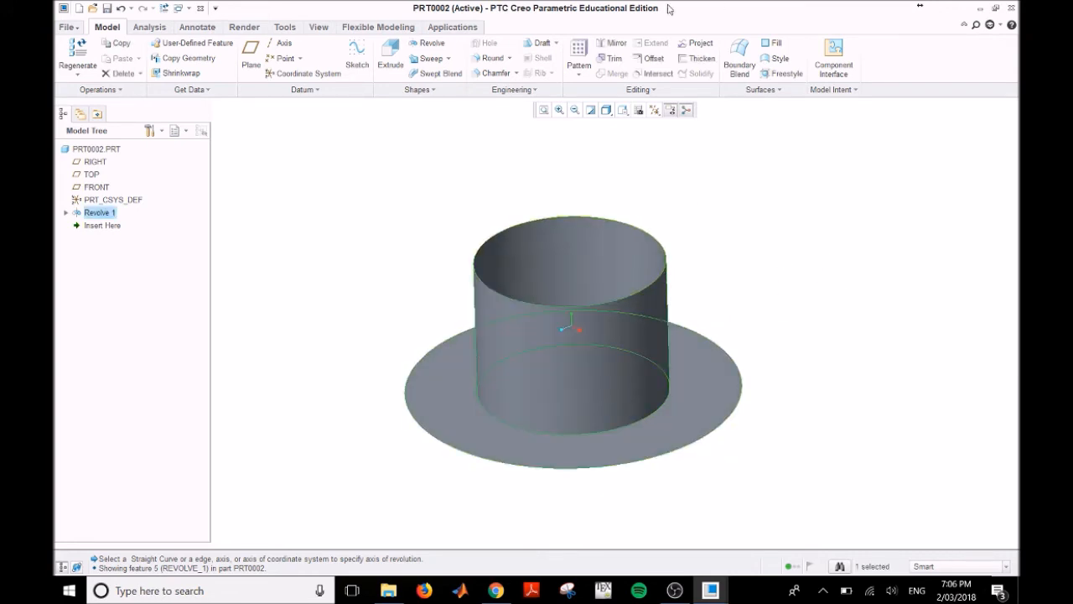
{"action": "left_click", "coordinate": [700, 60]}
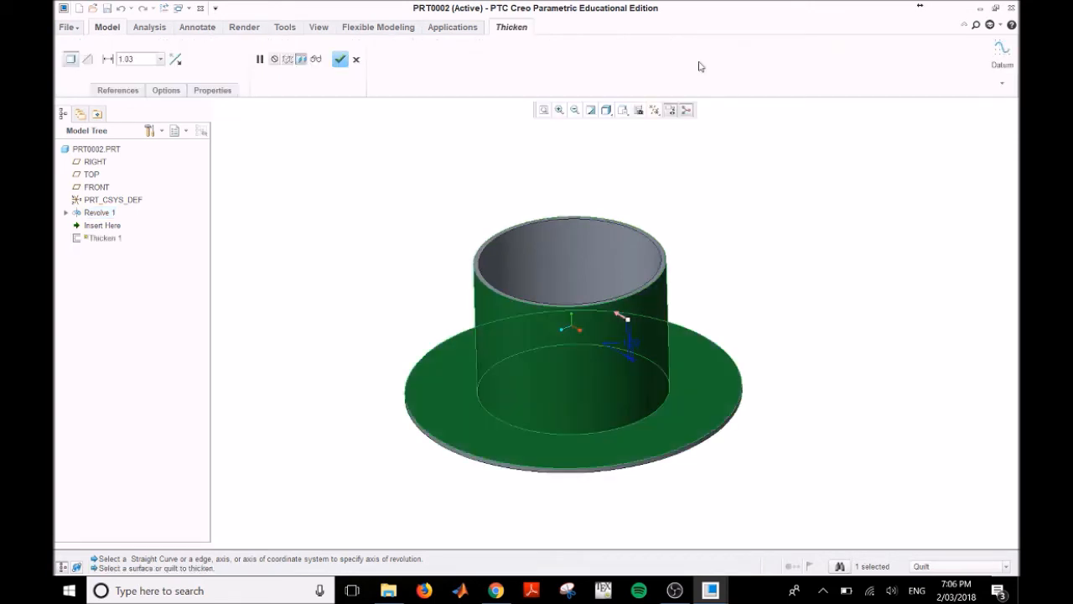
{"action": "double_click", "coordinate": [124, 60]}
{"action": "type", "text": "5"}
{"action": "key", "text": "Return"}
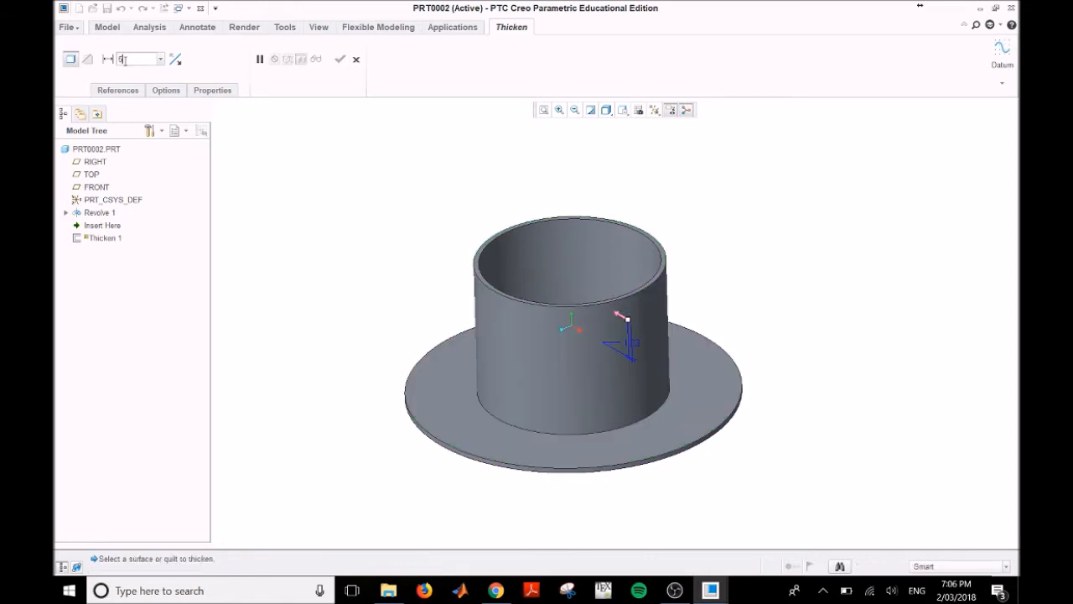
{"action": "left_click", "coordinate": [621, 320]}
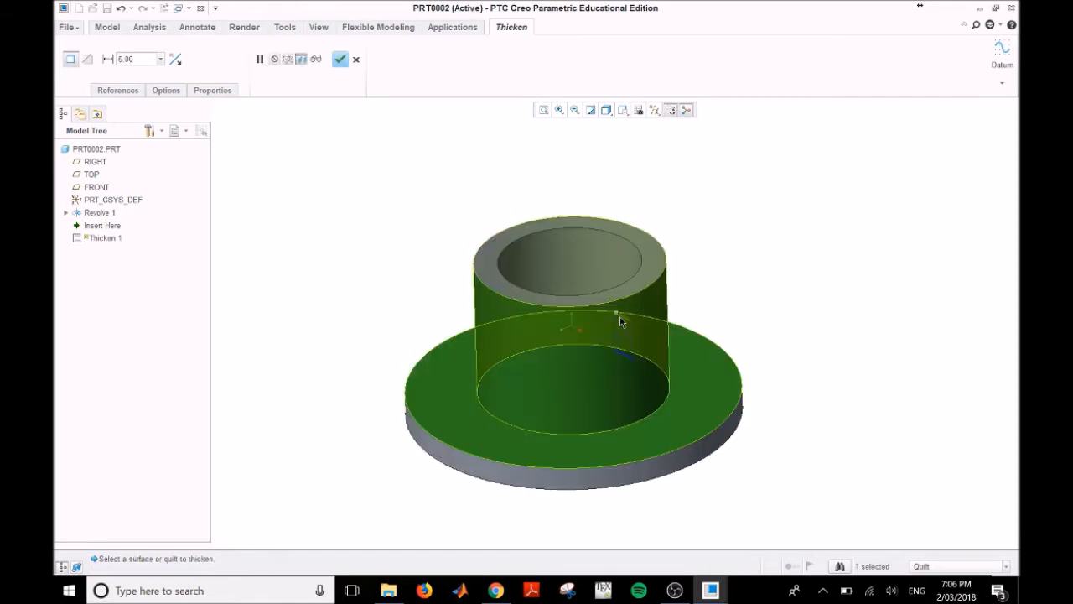
{"action": "left_click", "coordinate": [341, 60]}
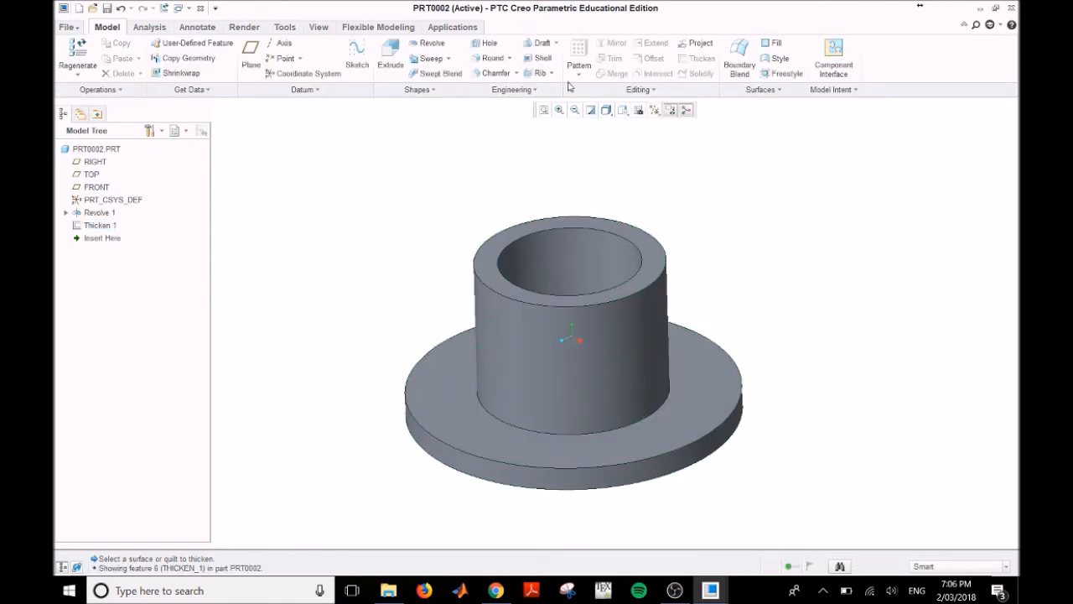
Start an extrude sketch on the flange plate's upper face and draw a centred construction circle of radius about 27.8.
{"action": "left_click", "coordinate": [389, 60]}
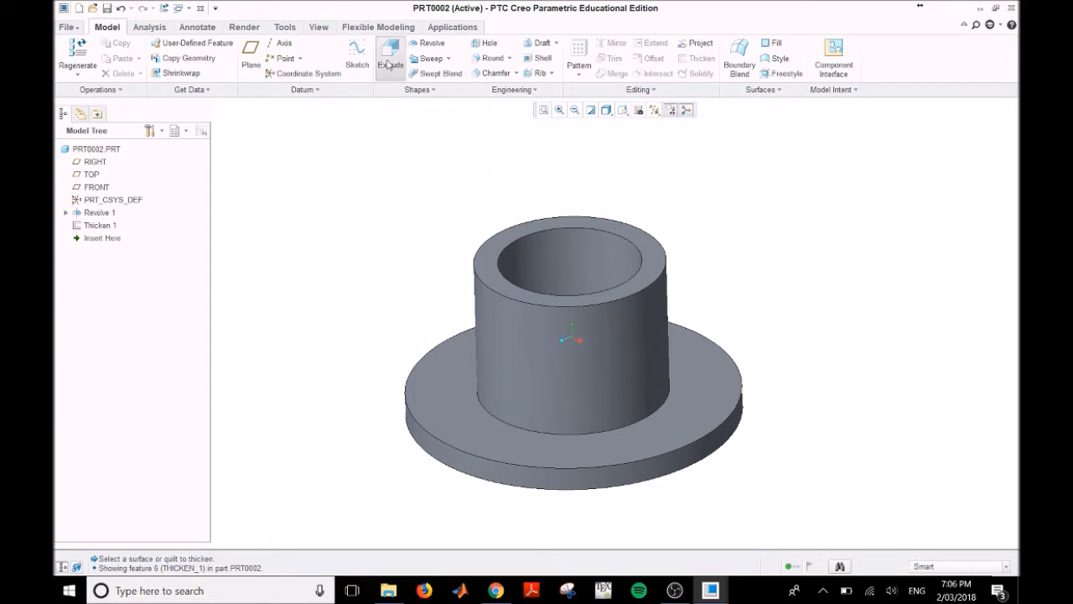
{"action": "left_click", "coordinate": [719, 386]}
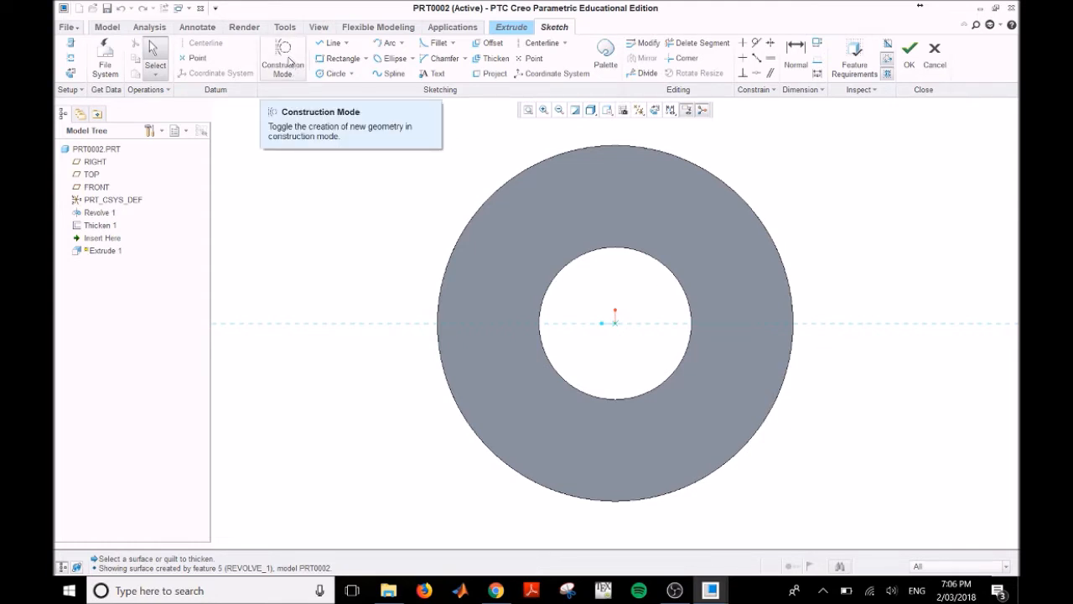
{"action": "left_click", "coordinate": [289, 61]}
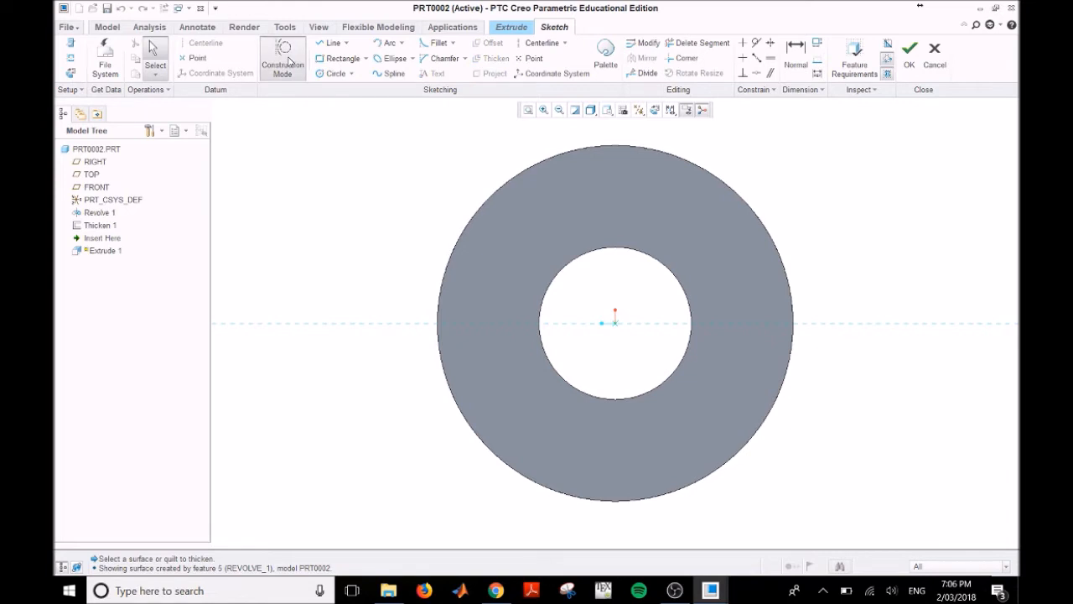
{"action": "left_click", "coordinate": [334, 73]}
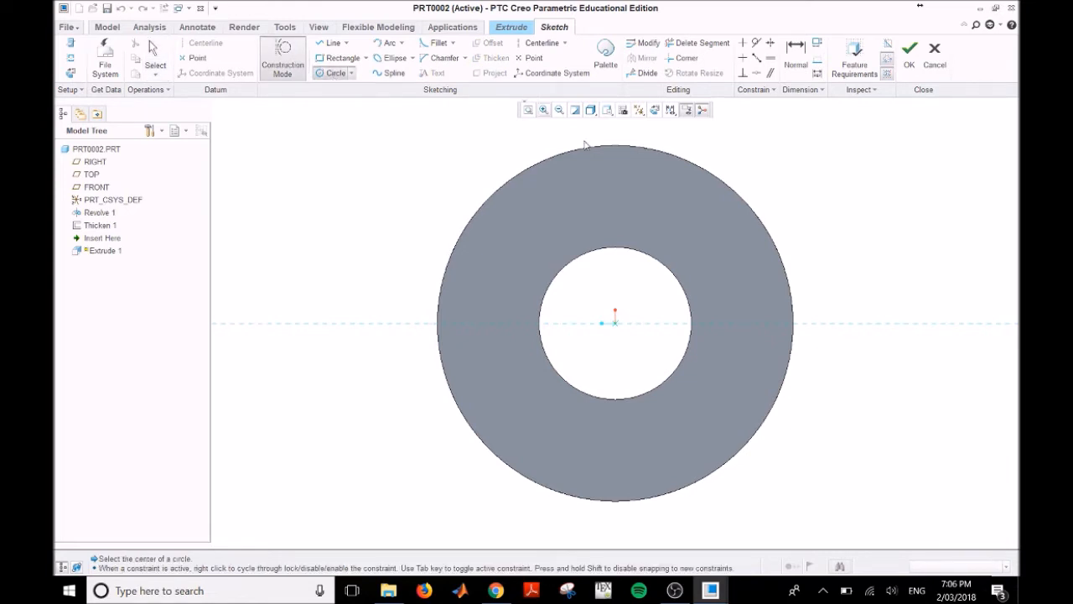
{"action": "left_click", "coordinate": [615, 322]}
{"action": "left_click", "coordinate": [613, 180]}
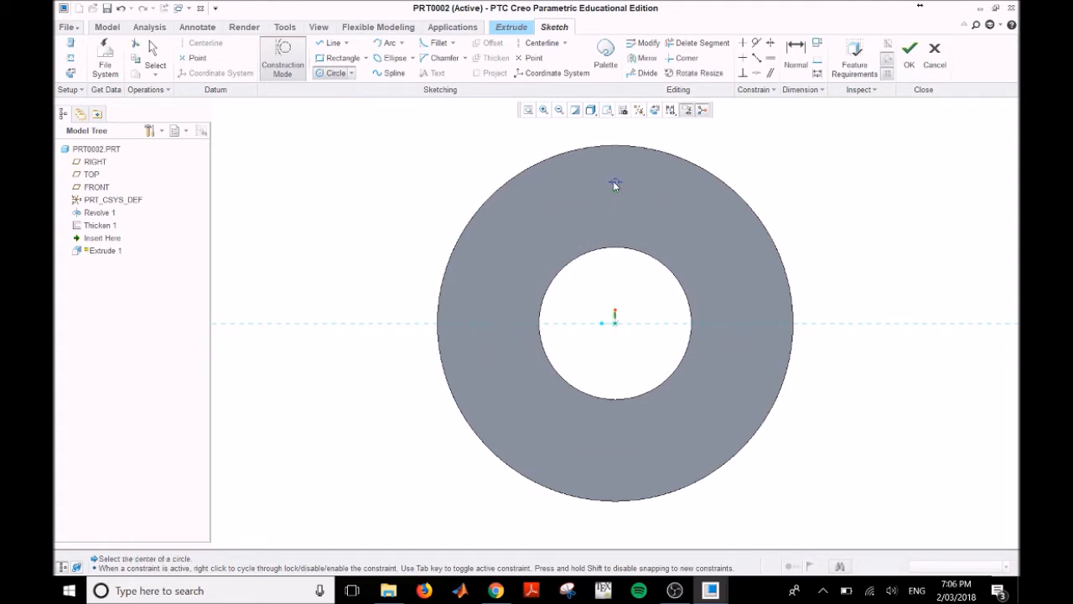
{"action": "middle_click", "coordinate": [791, 160]}
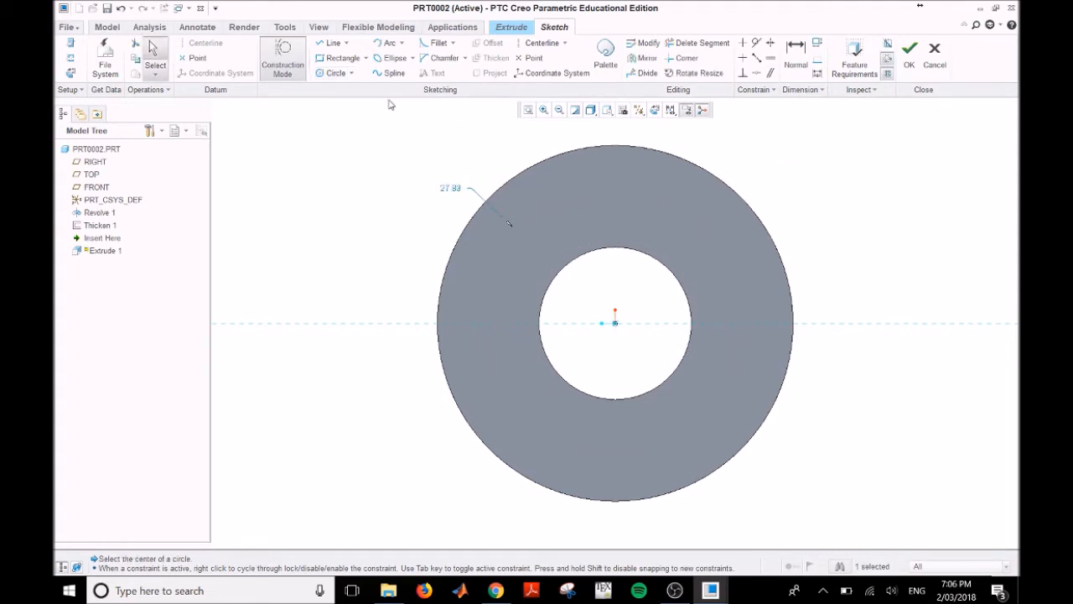
Set the construction circle's radius to 26.
{"action": "double_click", "coordinate": [453, 188]}
{"action": "type", "text": "26"}
{"action": "key", "text": "Return"}
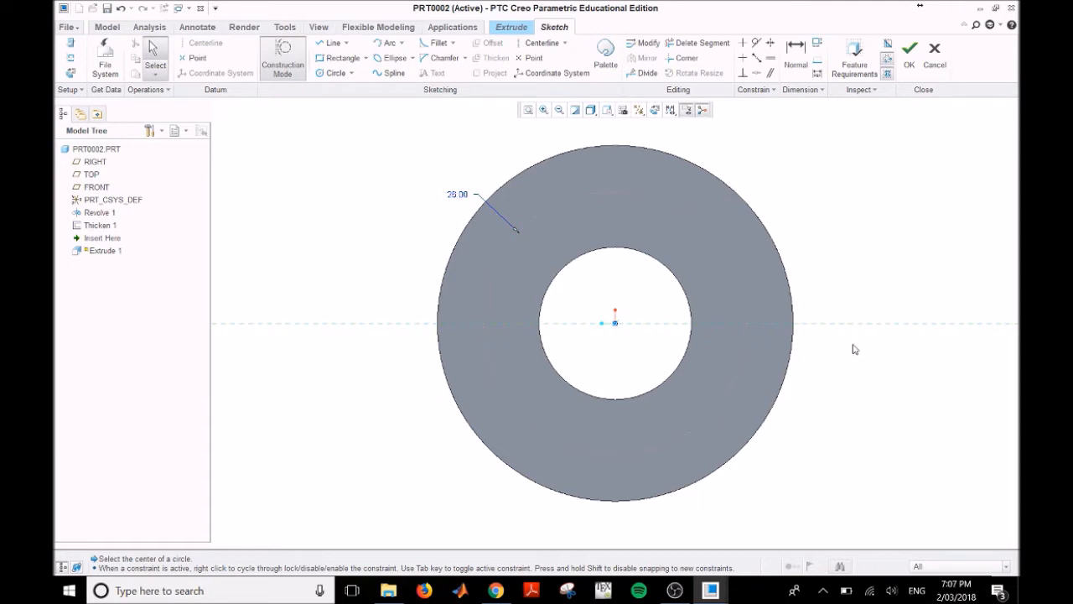
Sketch a bolt hole circle about 5.7 in diameter where the construction circle crosses the horizontal reference, and finish the sketch.
{"action": "scroll", "coordinate": [852, 349], "scroll_direction": "down", "scroll_amount": 1}
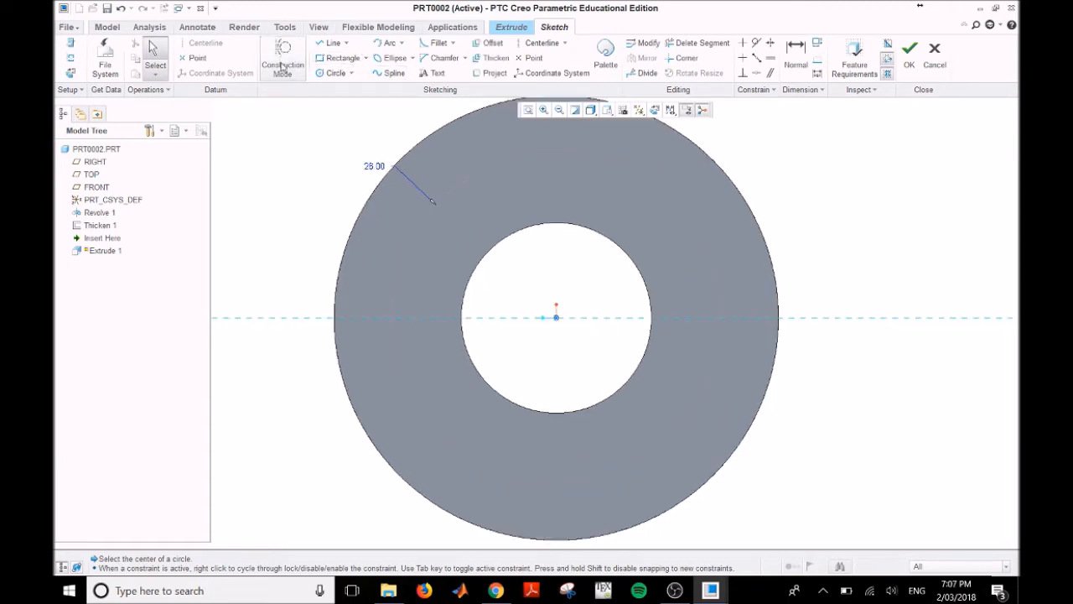
{"action": "left_click", "coordinate": [333, 73]}
{"action": "left_click", "coordinate": [720, 319]}
{"action": "left_click", "coordinate": [730, 300]}
{"action": "middle_click", "coordinate": [805, 237]}
{"action": "mouse_move", "coordinate": [804, 238]}
{"action": "middle_mouse_down"}
{"action": "mouse_move", "coordinate": [791, 237]}
{"action": "mouse_move", "coordinate": [774, 297]}
{"action": "mouse_move", "coordinate": [753, 281]}
{"action": "mouse_move", "coordinate": [769, 311]}
{"action": "middle_mouse_up"}
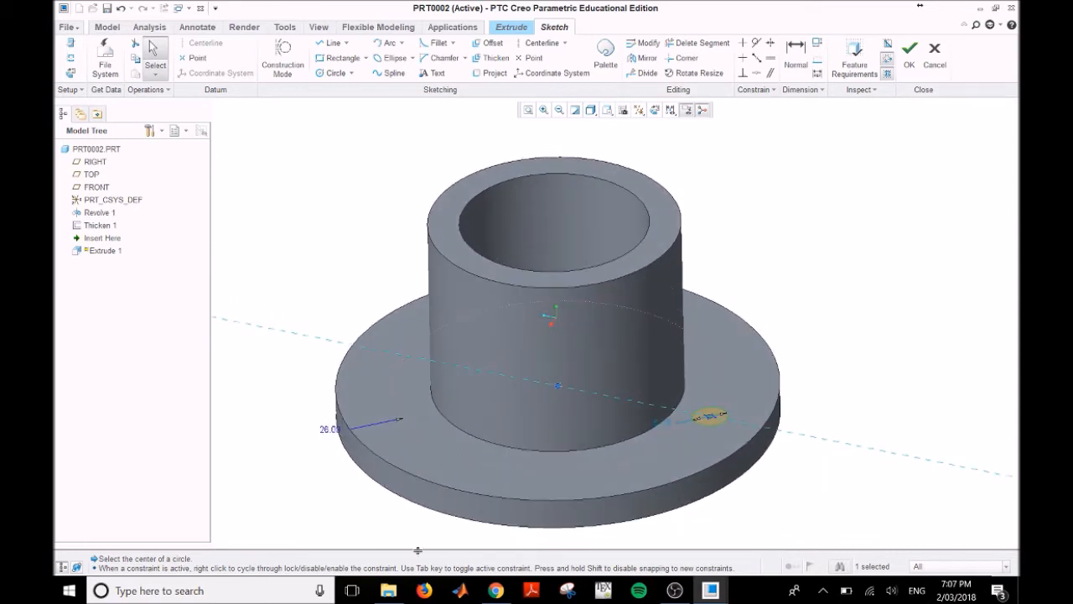
{"action": "left_click", "coordinate": [909, 59]}
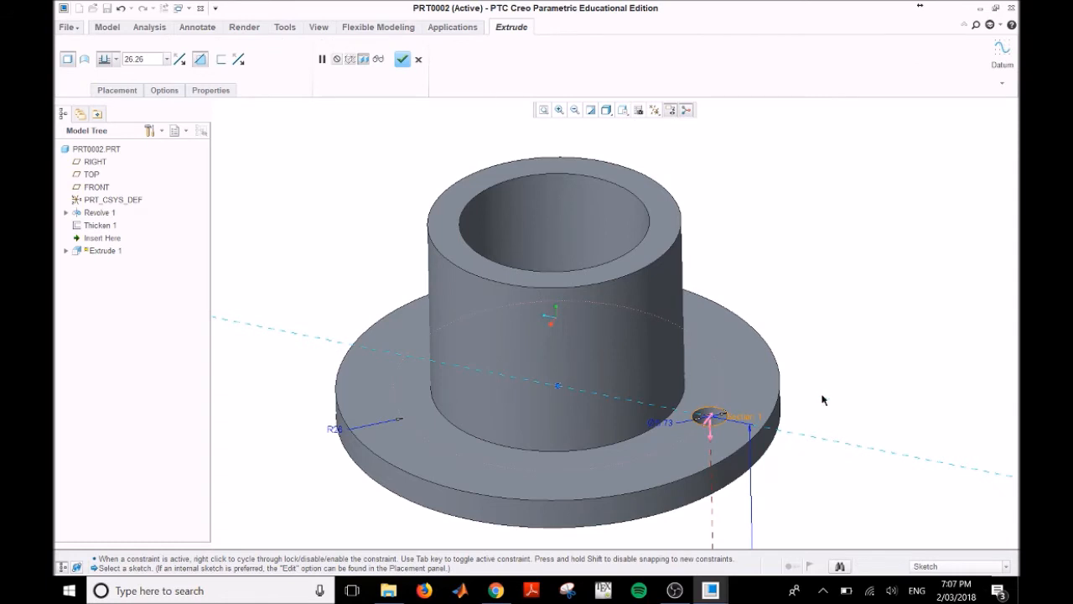
Cut the bolt hole through the plate, using the flange's underside as the selected depth reference.
{"action": "scroll", "coordinate": [763, 404], "scroll_direction": "down", "scroll_amount": 3}
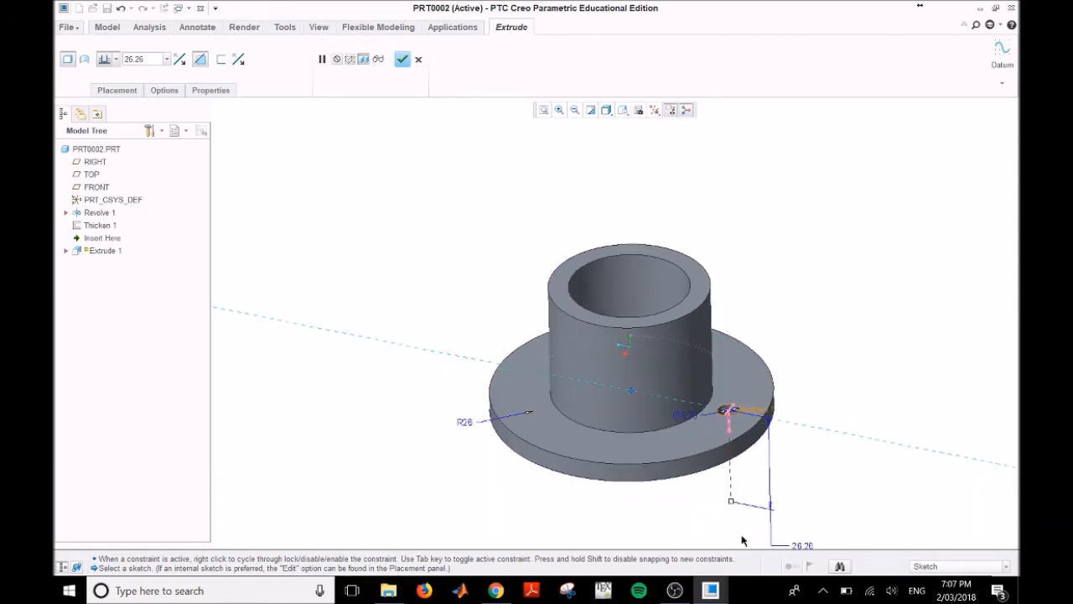
{"action": "left_click", "coordinate": [118, 60]}
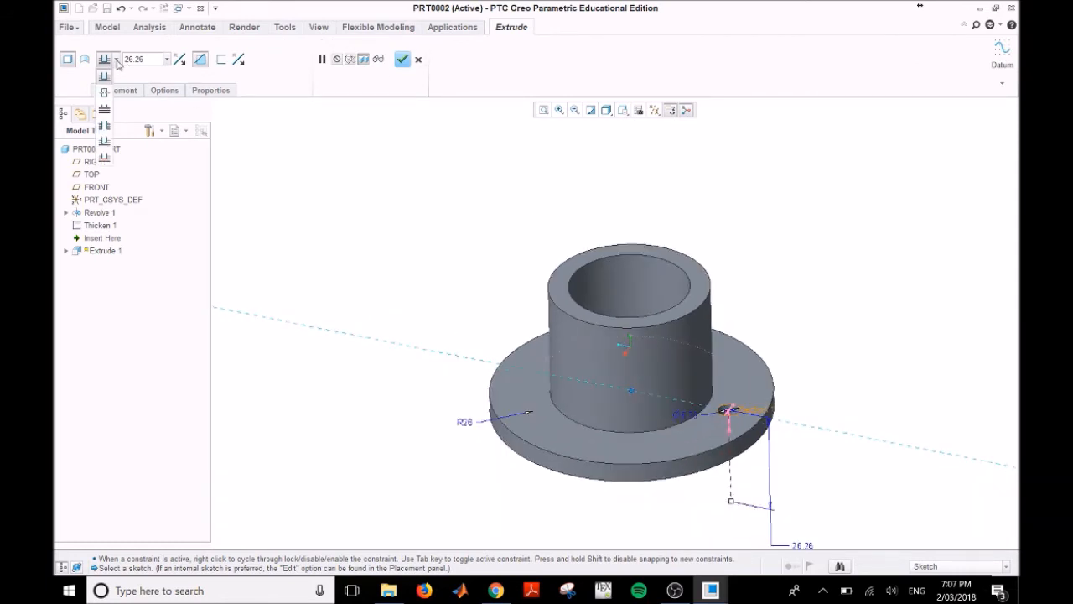
{"action": "left_click", "coordinate": [104, 159]}
{"action": "middle_click_drag", "start_coordinate": [719, 508], "coordinate": [742, 433]}
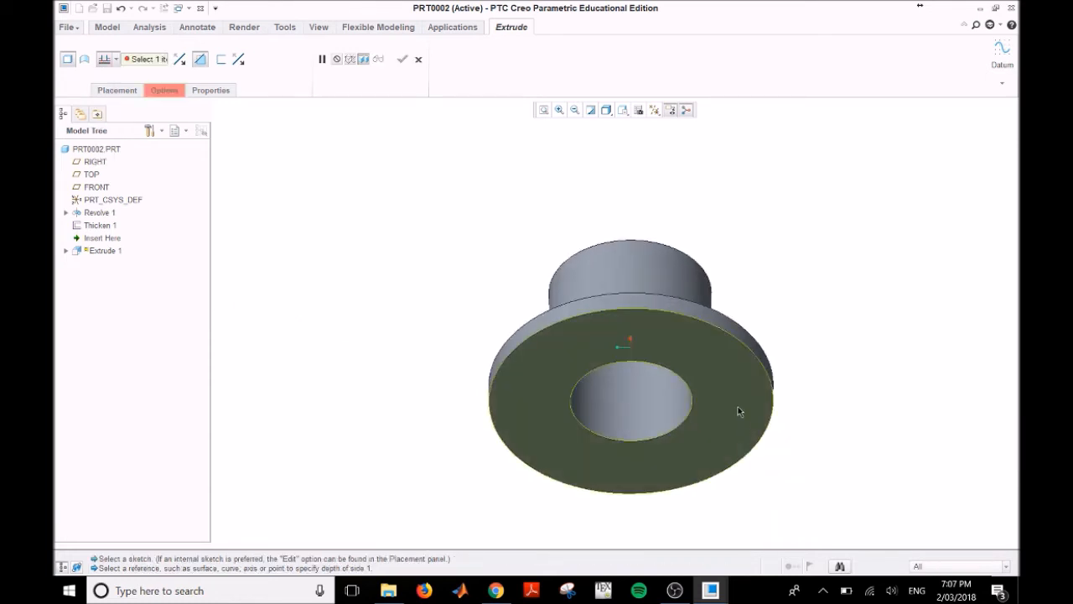
{"action": "left_click", "coordinate": [739, 412]}
{"action": "middle_click_drag", "start_coordinate": [792, 245], "coordinate": [739, 501]}
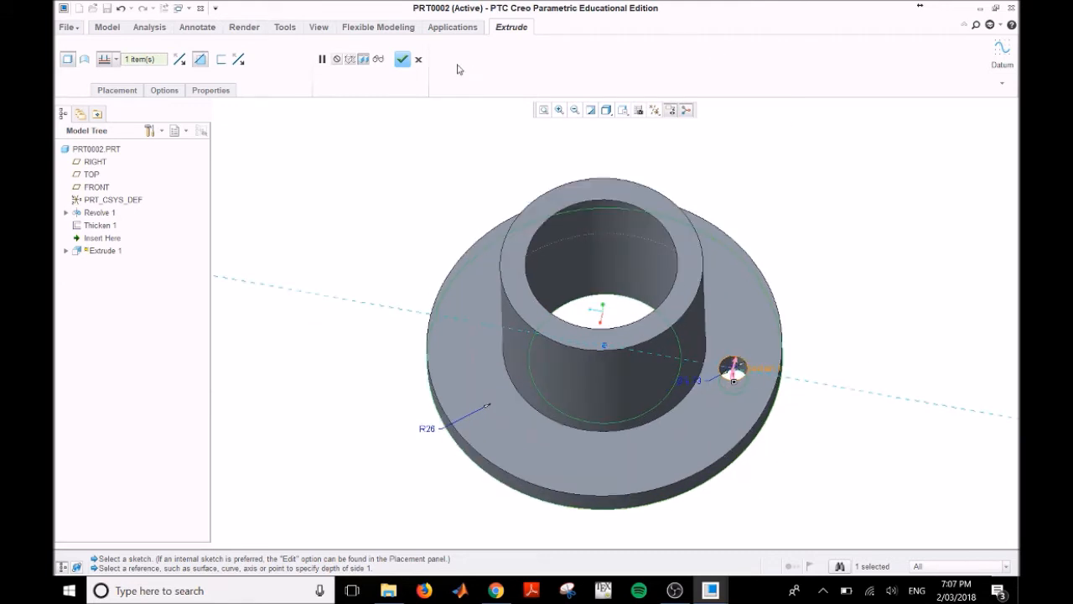
{"action": "left_click", "coordinate": [403, 59]}
{"action": "left_click", "coordinate": [370, 240]}
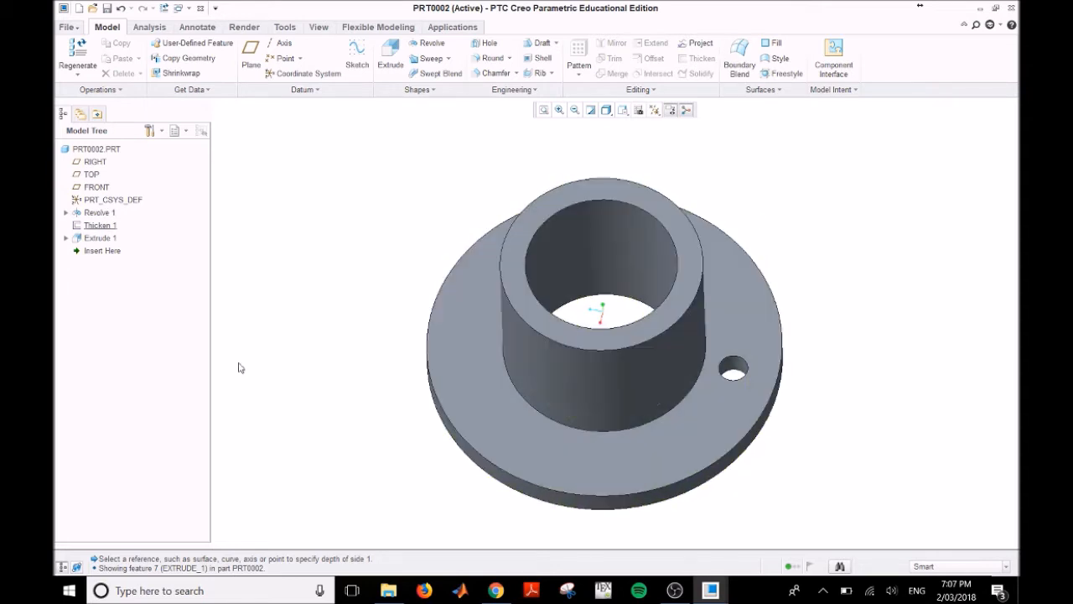
Turn on axis display and pattern the hole cut around the flange's central axis with 4 members spaced 90°.
{"action": "left_click", "coordinate": [98, 239]}
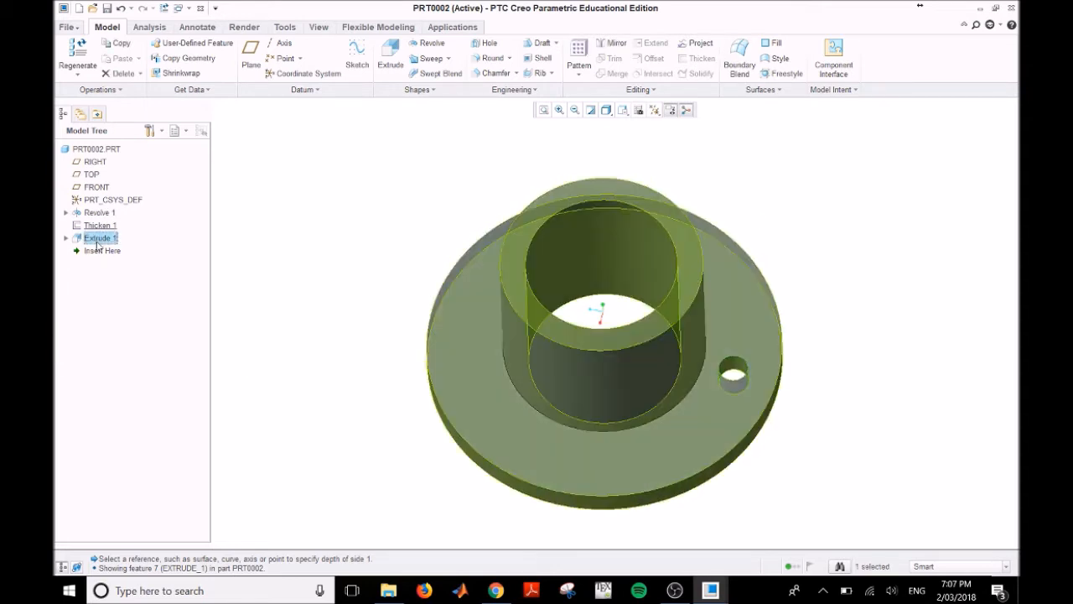
{"action": "left_click", "coordinate": [588, 62]}
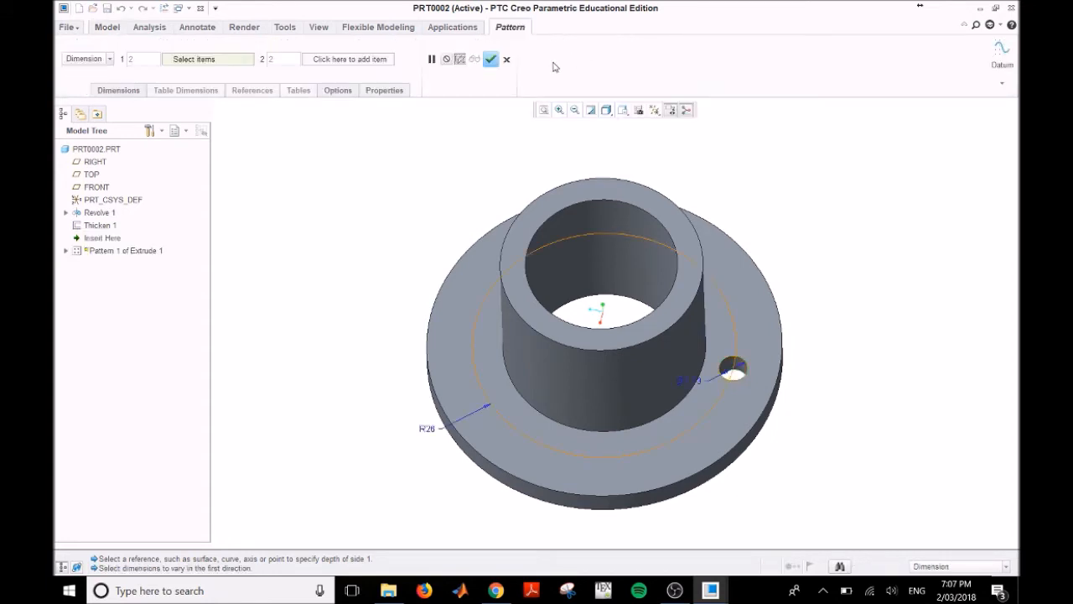
{"action": "left_click", "coordinate": [654, 109]}
{"action": "left_click", "coordinate": [624, 139]}
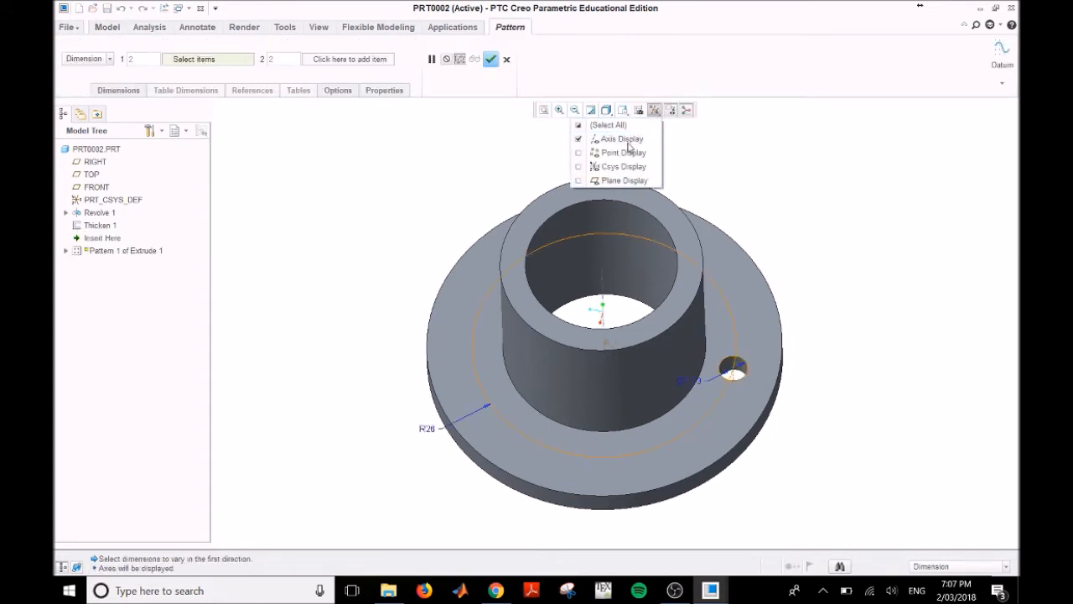
{"action": "left_click", "coordinate": [109, 58]}
{"action": "left_click", "coordinate": [109, 59]}
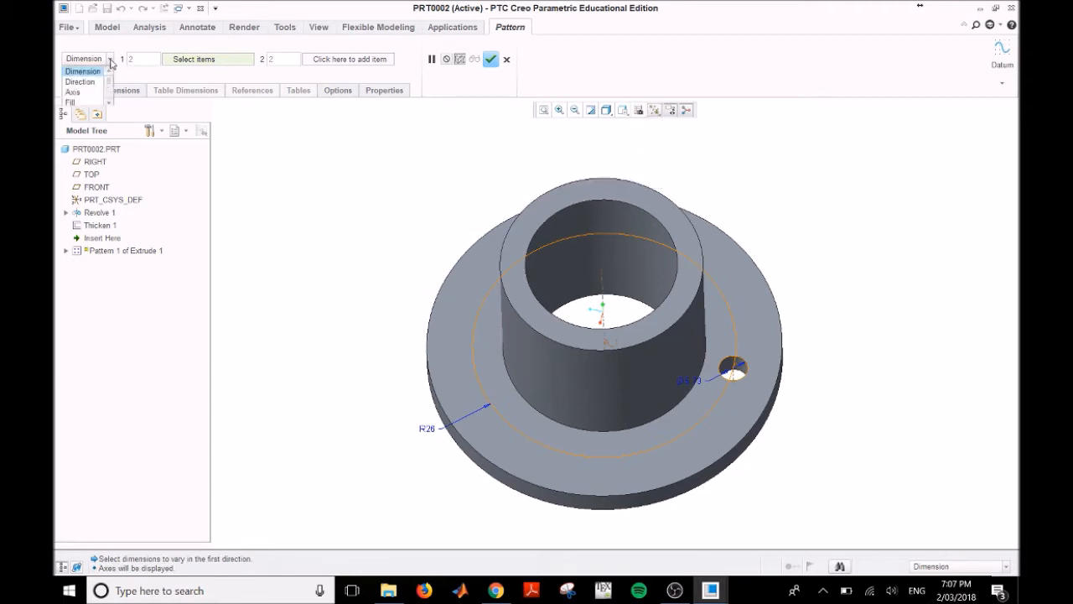
{"action": "left_click", "coordinate": [74, 92]}
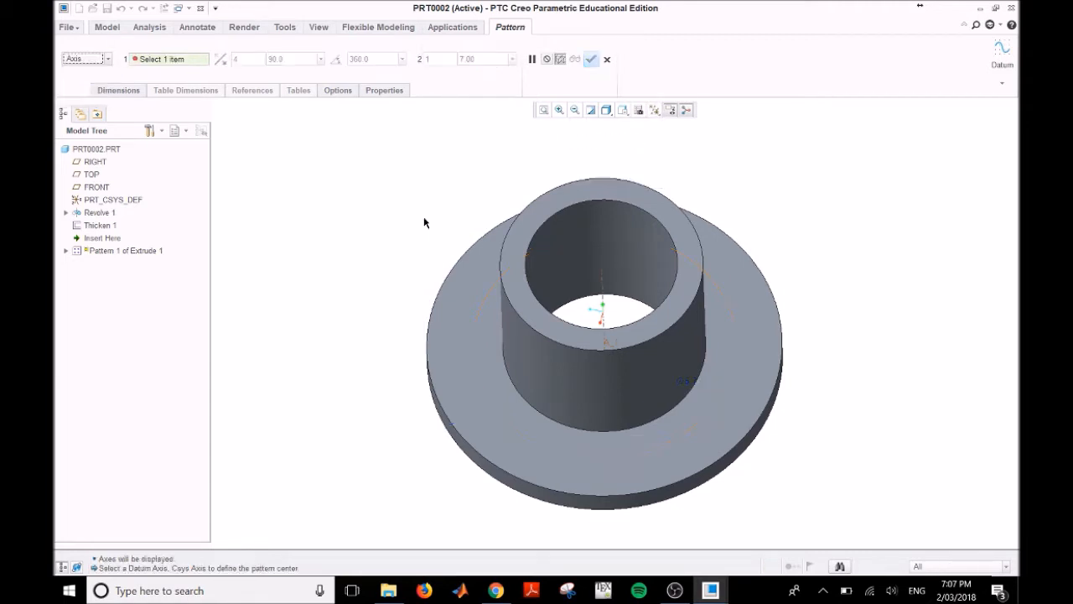
{"action": "left_click", "coordinate": [608, 293]}
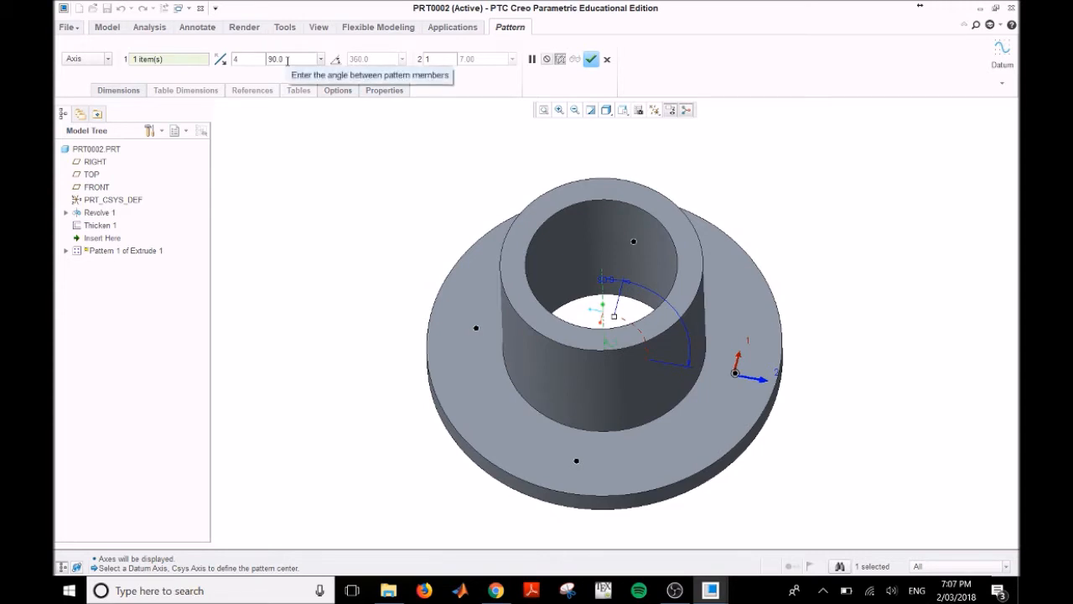
{"action": "left_click", "coordinate": [591, 60]}
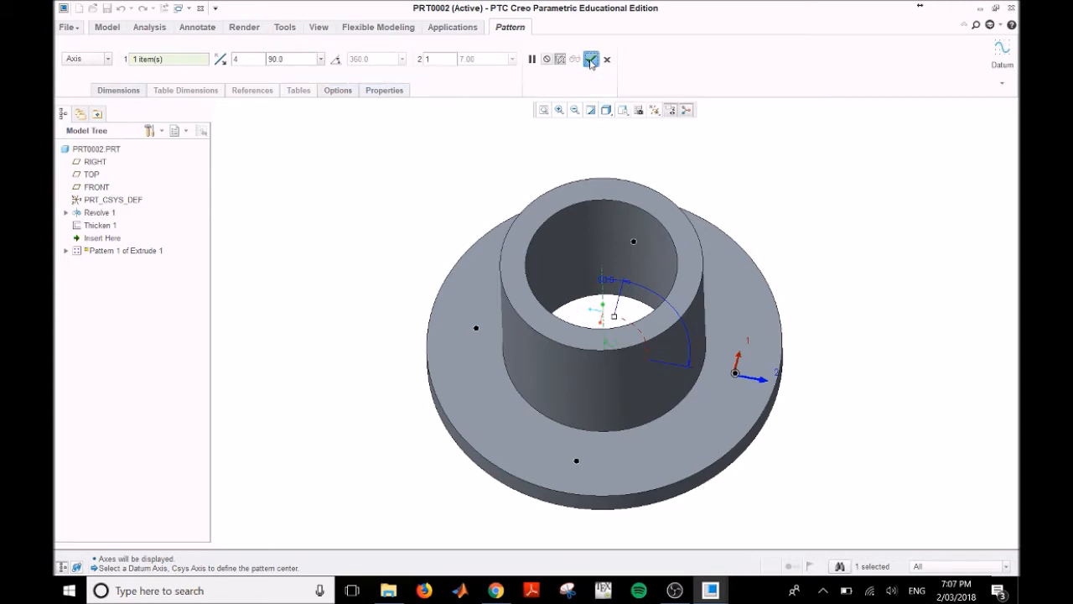
{"action": "mouse_move", "coordinate": [828, 278]}
{"action": "middle_mouse_down"}
{"action": "mouse_move", "coordinate": [791, 249]}
{"action": "mouse_move", "coordinate": [802, 273]}
{"action": "mouse_move", "coordinate": [833, 277]}
{"action": "mouse_move", "coordinate": [816, 271]}
{"action": "middle_mouse_up"}
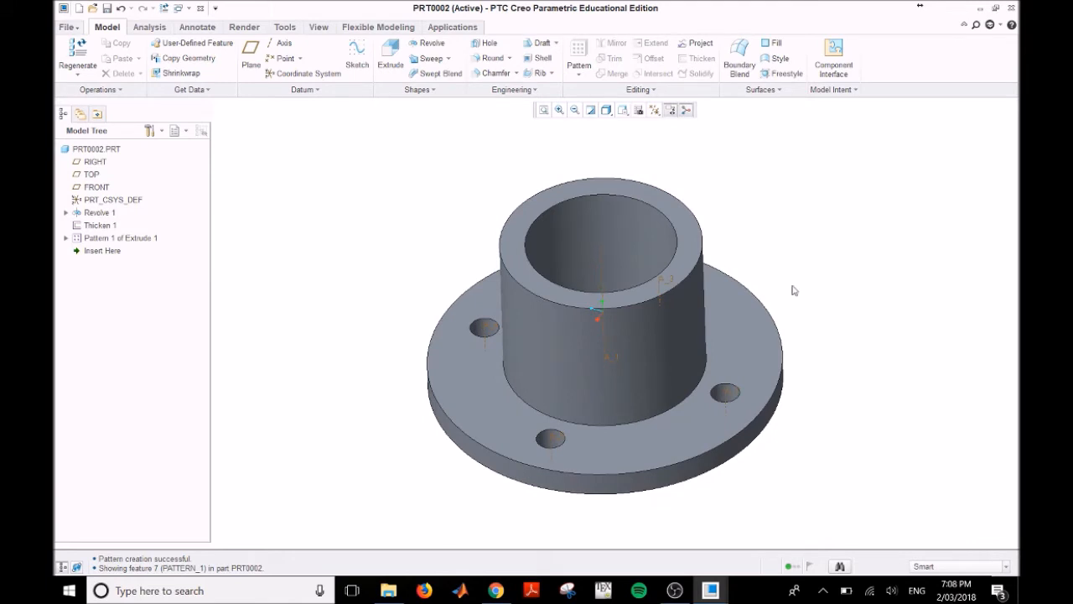
Edit the revolved surface's dimensions and set the tube's diameter at its upper end to 30.
{"action": "left_click", "coordinate": [109, 215]}
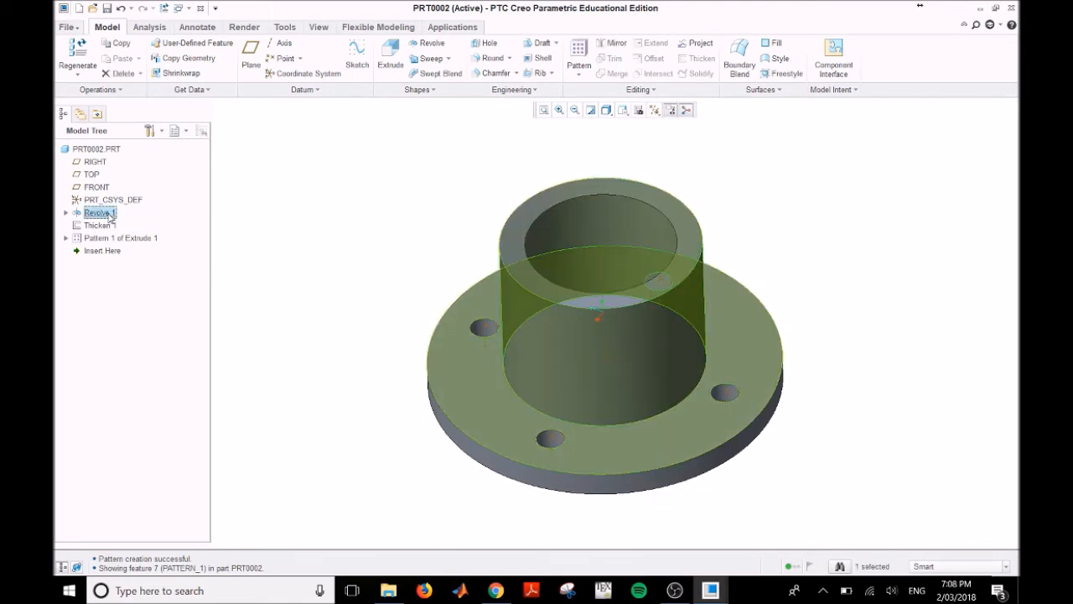
{"action": "right_click", "coordinate": [109, 216]}
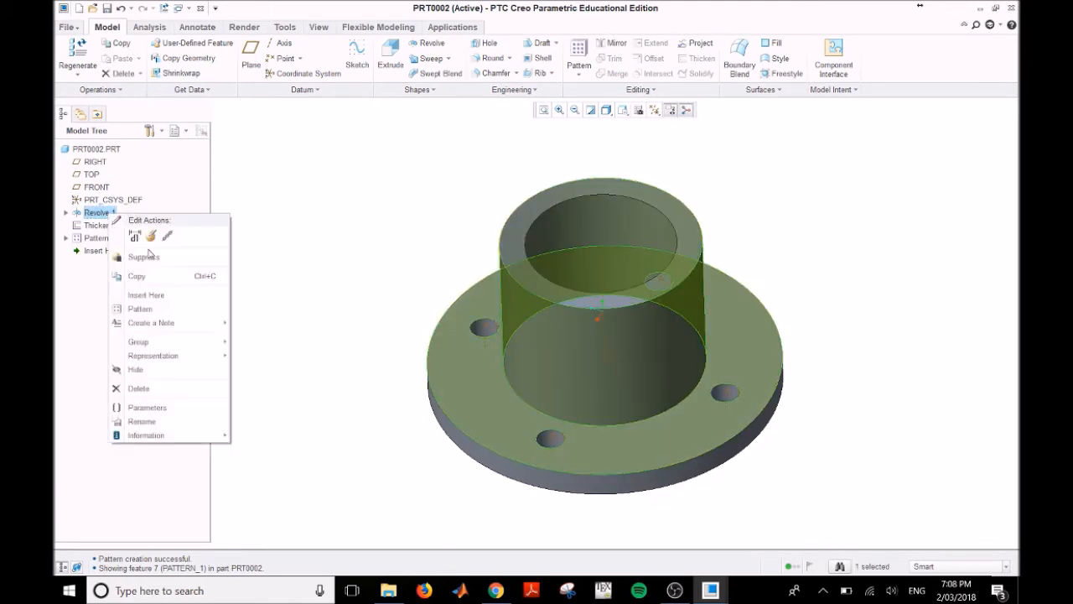
{"action": "left_click", "coordinate": [137, 238]}
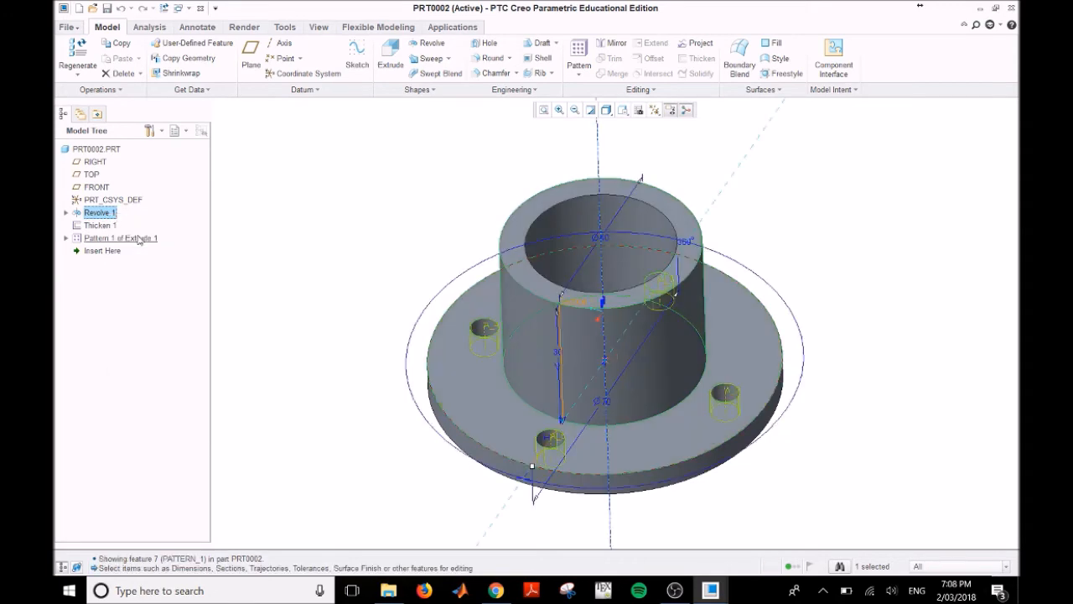
{"action": "middle_click_drag", "start_coordinate": [776, 454], "coordinate": [745, 474]}
{"action": "double_click", "coordinate": [608, 254]}
{"action": "type", "text": "30"}
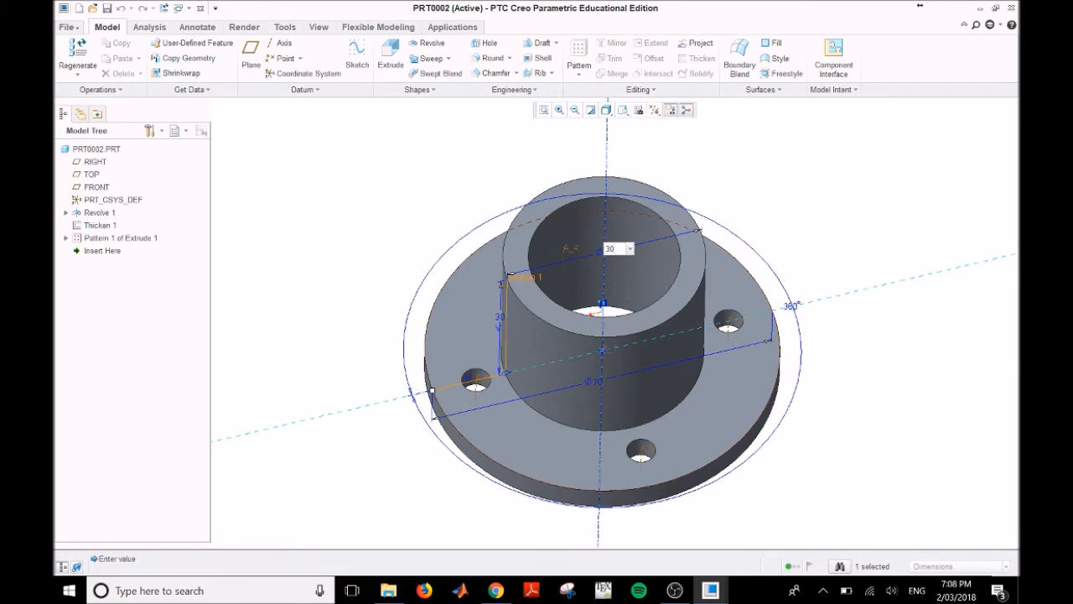
{"action": "key", "text": "Return"}
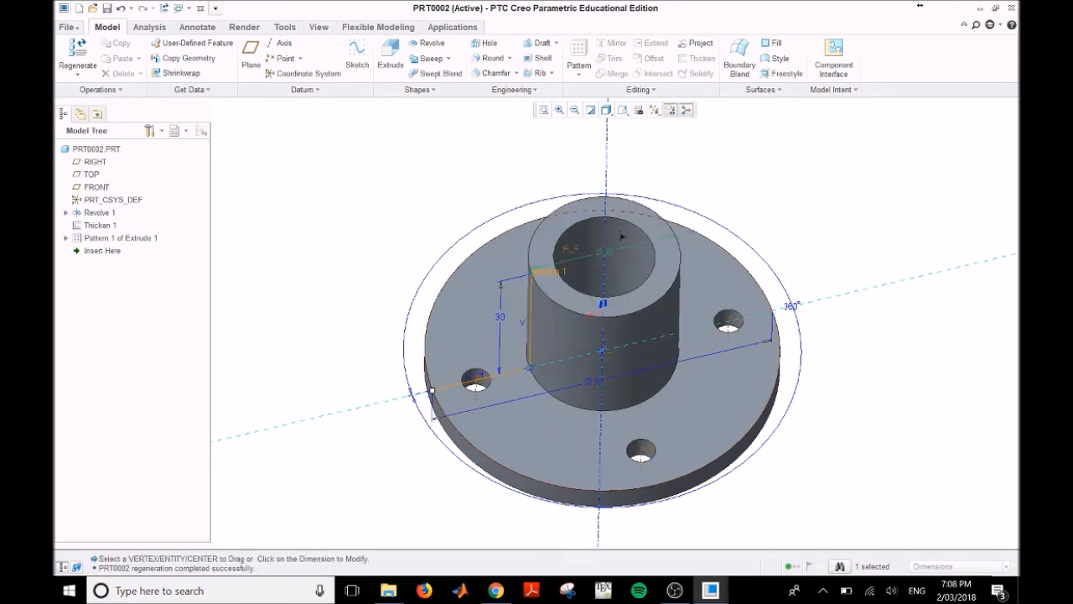
{"action": "left_click", "coordinate": [871, 191]}
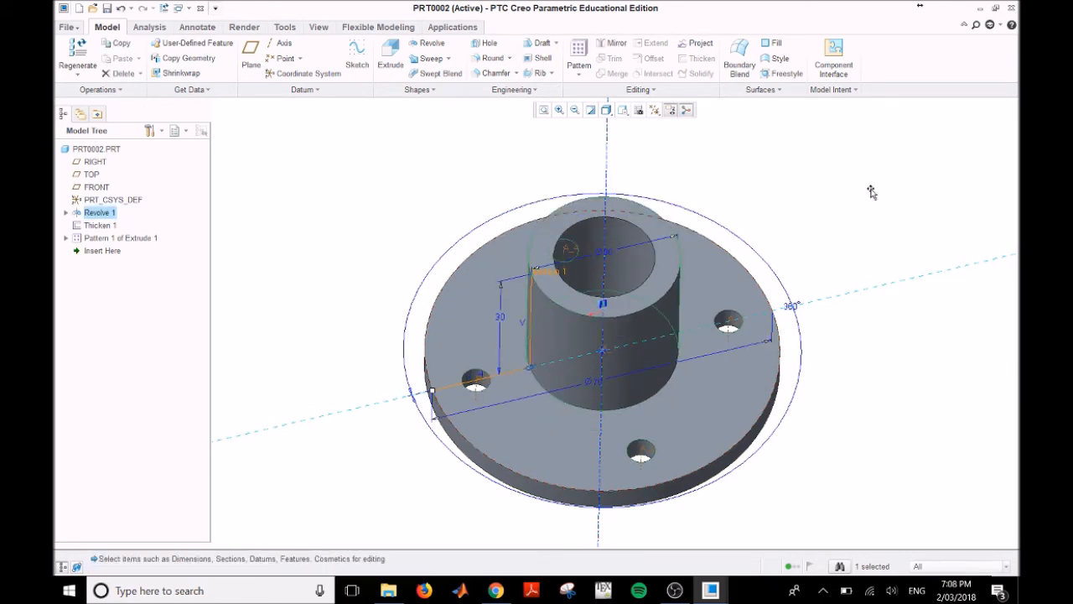
{"action": "left_click", "coordinate": [839, 242]}
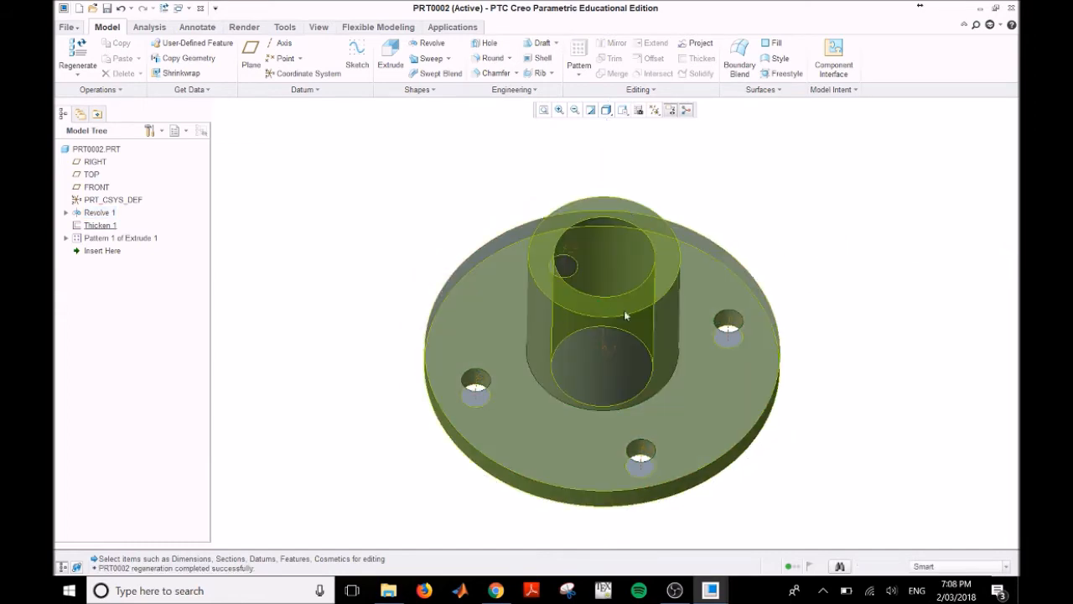
Turn off the display of all datum axes, points, coordinate systems and planes.
{"action": "mouse_move", "coordinate": [891, 218]}
{"action": "middle_mouse_down"}
{"action": "mouse_move", "coordinate": [891, 254]}
{"action": "mouse_move", "coordinate": [888, 189]}
{"action": "mouse_move", "coordinate": [913, 175]}
{"action": "mouse_move", "coordinate": [896, 197]}
{"action": "middle_mouse_up"}
{"action": "left_click", "coordinate": [654, 110]}
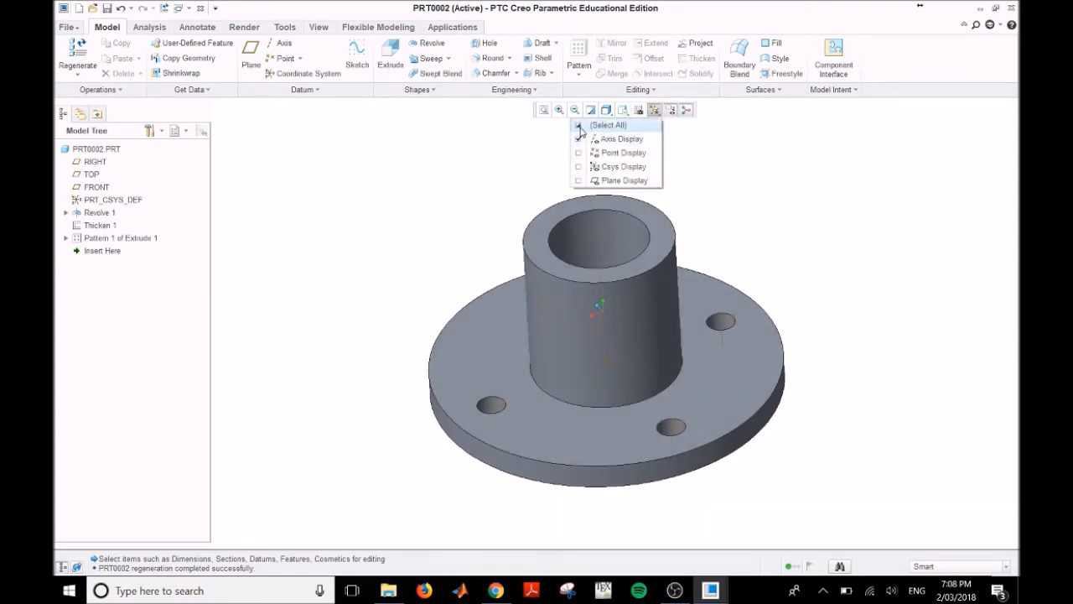
{"action": "left_click", "coordinate": [579, 126]}
{"action": "left_click", "coordinate": [579, 126]}
{"action": "middle_click_drag", "start_coordinate": [822, 227], "coordinate": [828, 237]}
{"action": "middle_click_drag", "start_coordinate": [831, 257], "coordinate": [829, 227]}
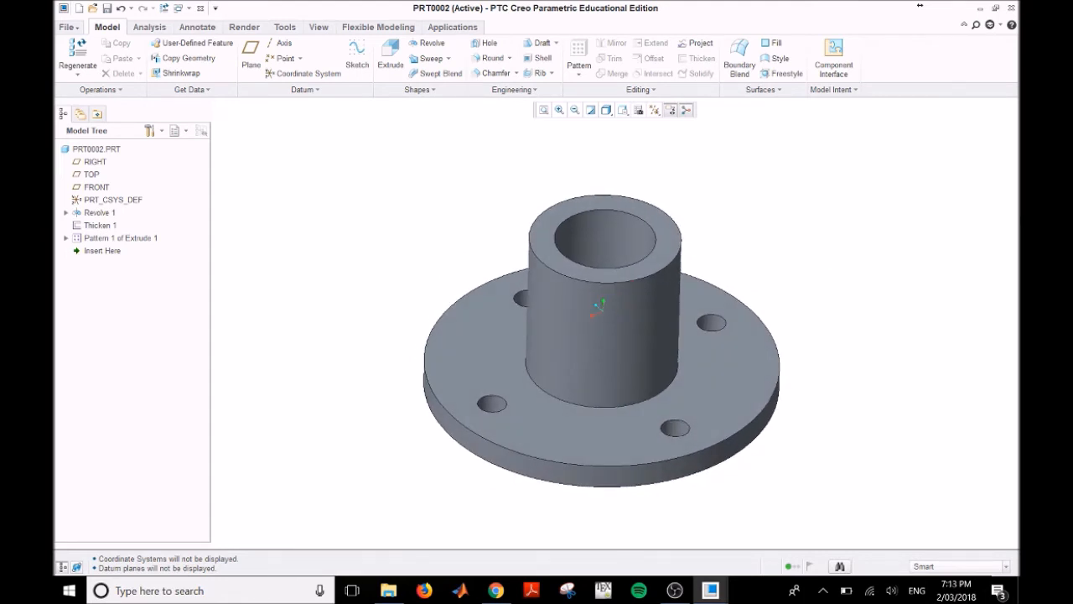
{"action": "middle_click_drag", "start_coordinate": [858, 170], "coordinate": [866, 201]}
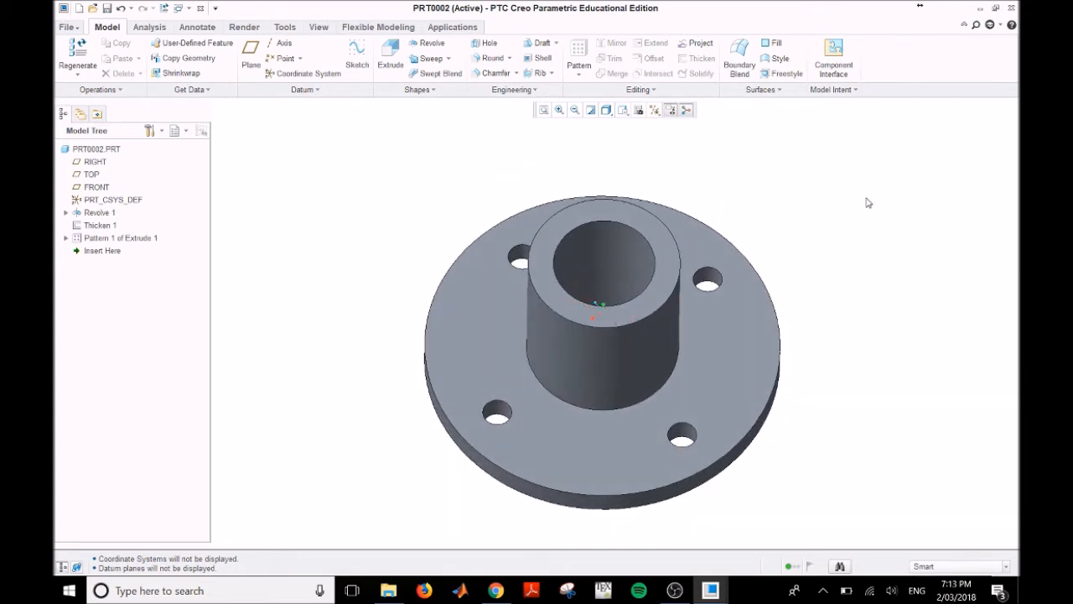
Show the revolved surface's dimensions and rename the tube's diameter dimension to flange_i.
{"action": "left_click", "coordinate": [94, 213]}
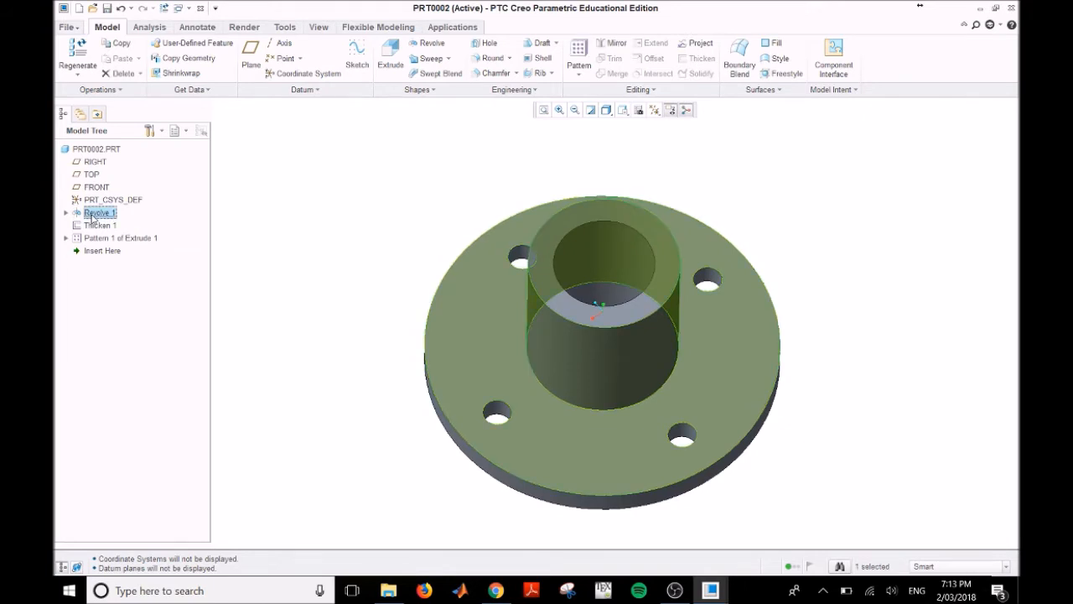
{"action": "right_click", "coordinate": [99, 217]}
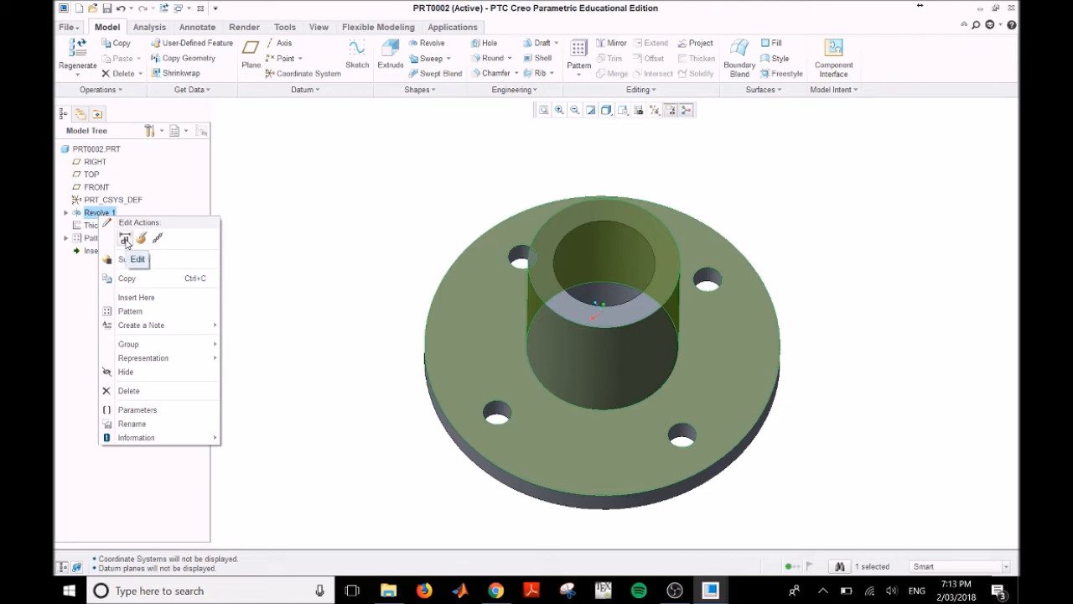
{"action": "left_click", "coordinate": [124, 241]}
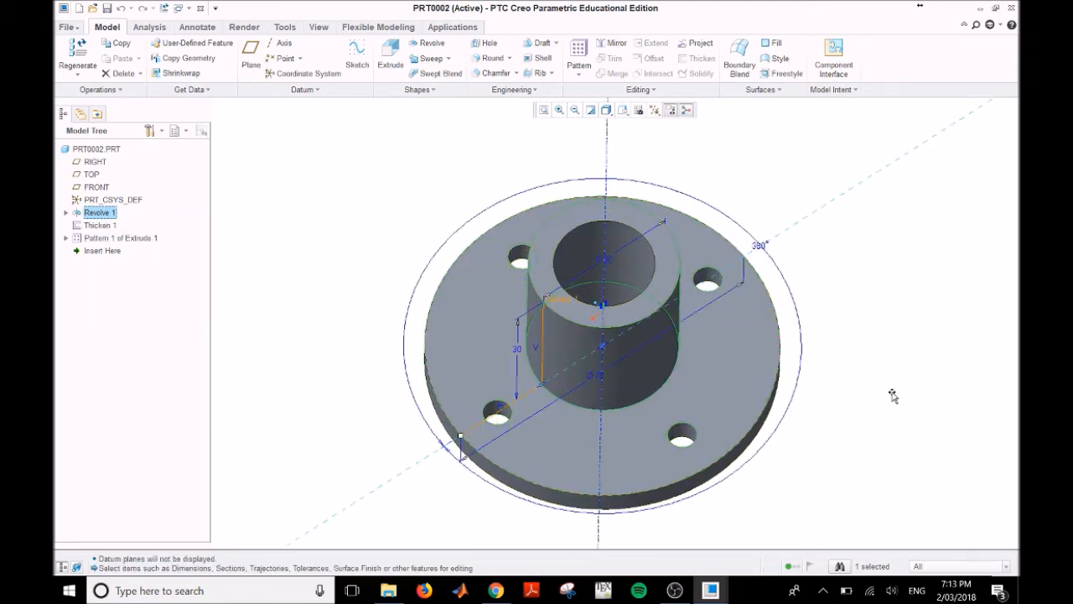
{"action": "mouse_move", "coordinate": [877, 365]}
{"action": "middle_mouse_down"}
{"action": "mouse_move", "coordinate": [877, 352]}
{"action": "mouse_move", "coordinate": [877, 381]}
{"action": "mouse_move", "coordinate": [877, 369]}
{"action": "middle_mouse_up"}
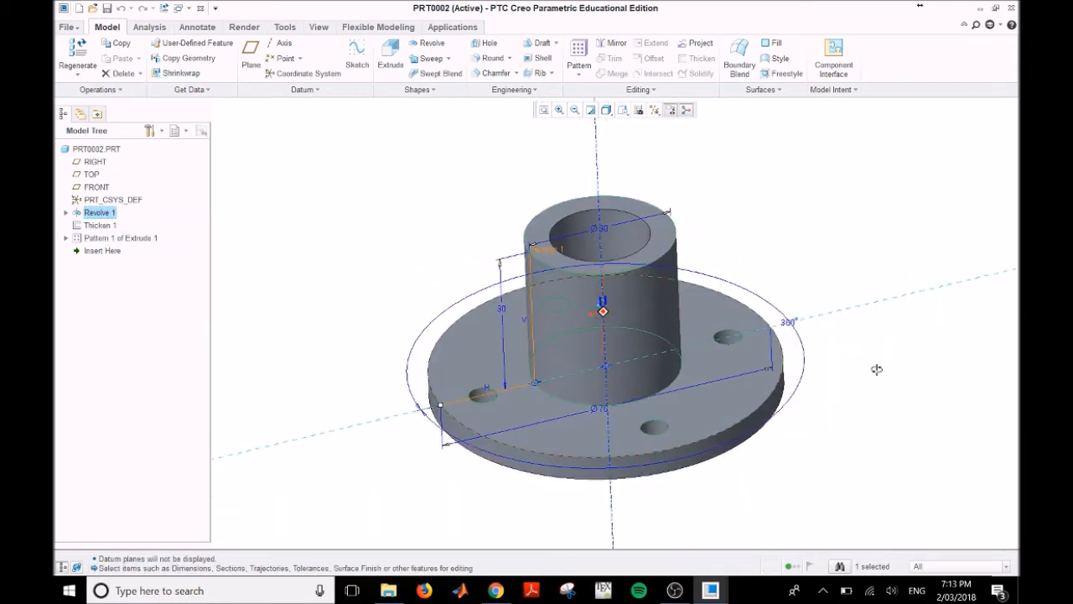
{"action": "scroll", "coordinate": [804, 356], "scroll_direction": "down", "scroll_amount": 2}
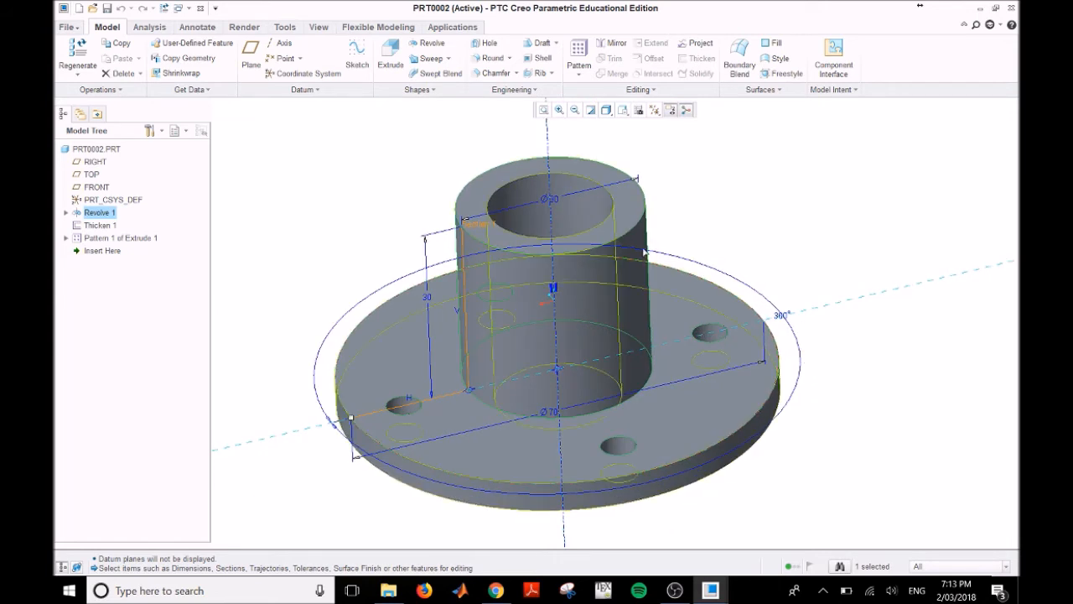
{"action": "left_click", "coordinate": [558, 202]}
{"action": "mouse_move", "coordinate": [772, 189]}
{"action": "middle_mouse_down"}
{"action": "mouse_move", "coordinate": [776, 199]}
{"action": "mouse_move", "coordinate": [772, 187]}
{"action": "middle_mouse_up"}
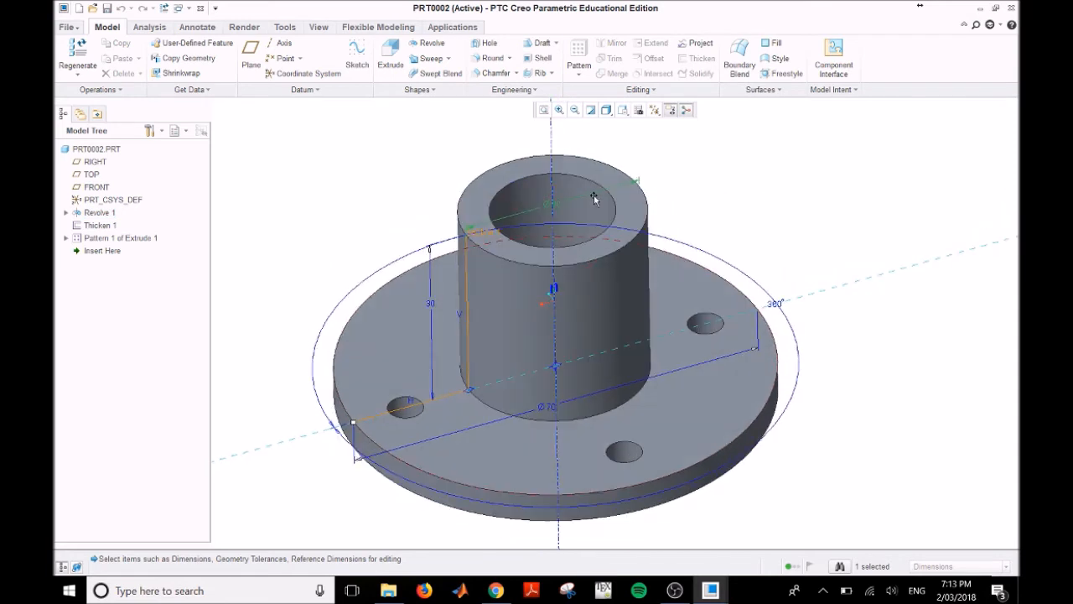
{"action": "right_click", "coordinate": [558, 210]}
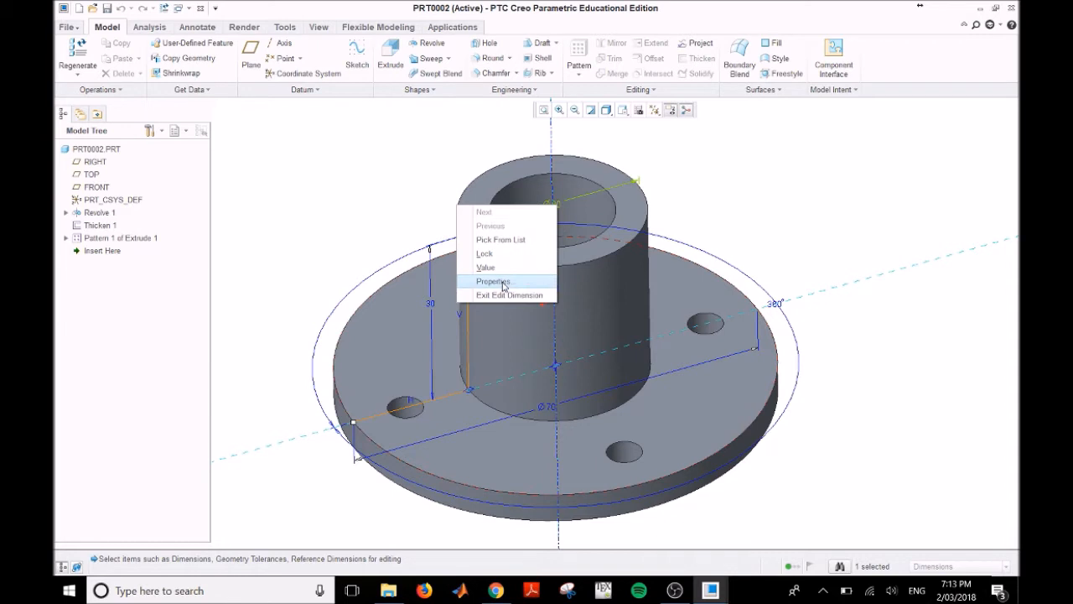
{"action": "left_click", "coordinate": [494, 281]}
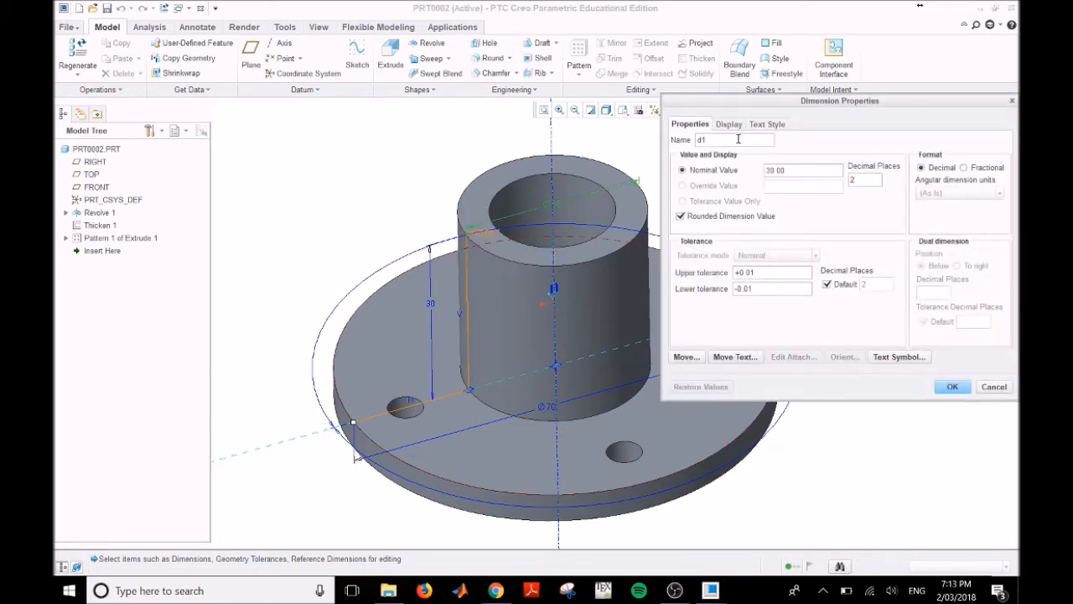
{"action": "left_click_drag", "start_coordinate": [719, 140], "coordinate": [693, 140]}
{"action": "type", "text": "flange_i"}
{"action": "left_click", "coordinate": [954, 386]}
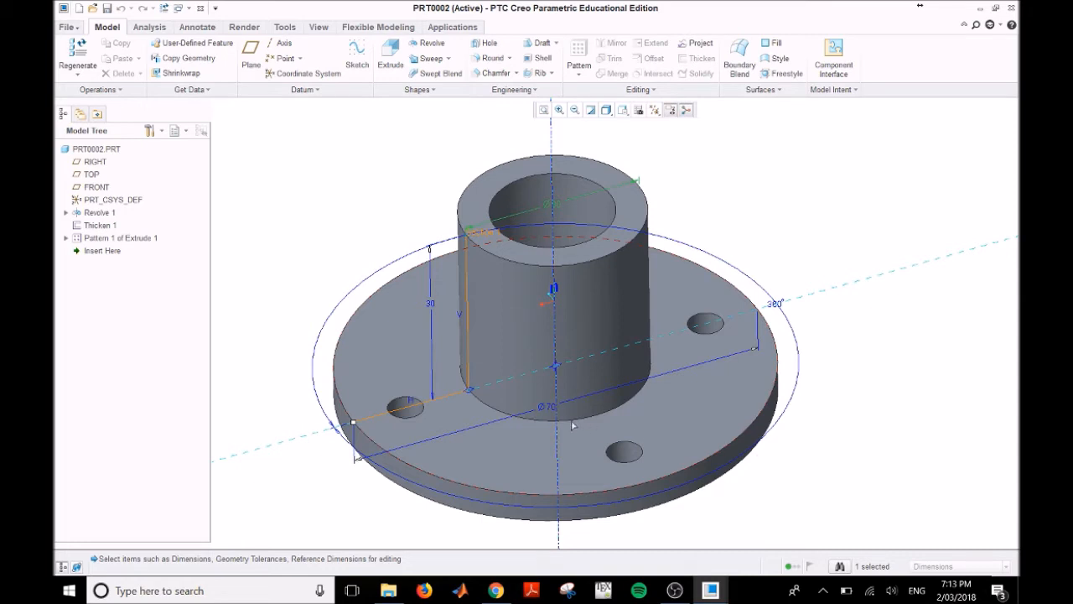
Rename the flange plate's outer diameter dimension to flange_od.
{"action": "left_click", "coordinate": [548, 408]}
{"action": "right_click", "coordinate": [547, 408]}
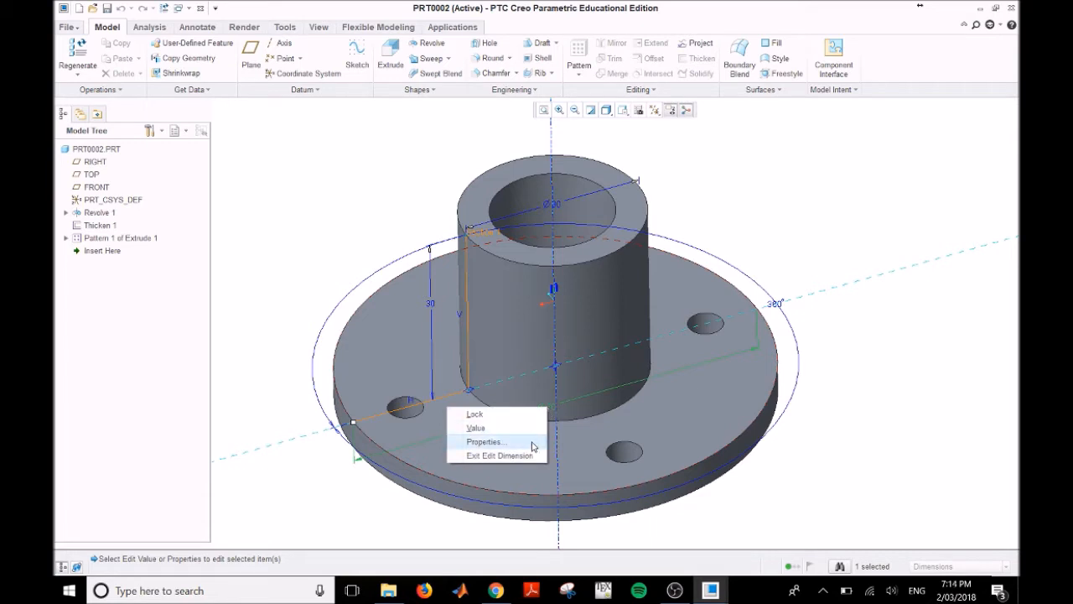
{"action": "left_click", "coordinate": [534, 444]}
{"action": "double_click", "coordinate": [742, 144]}
{"action": "type", "text": "flange_od"}
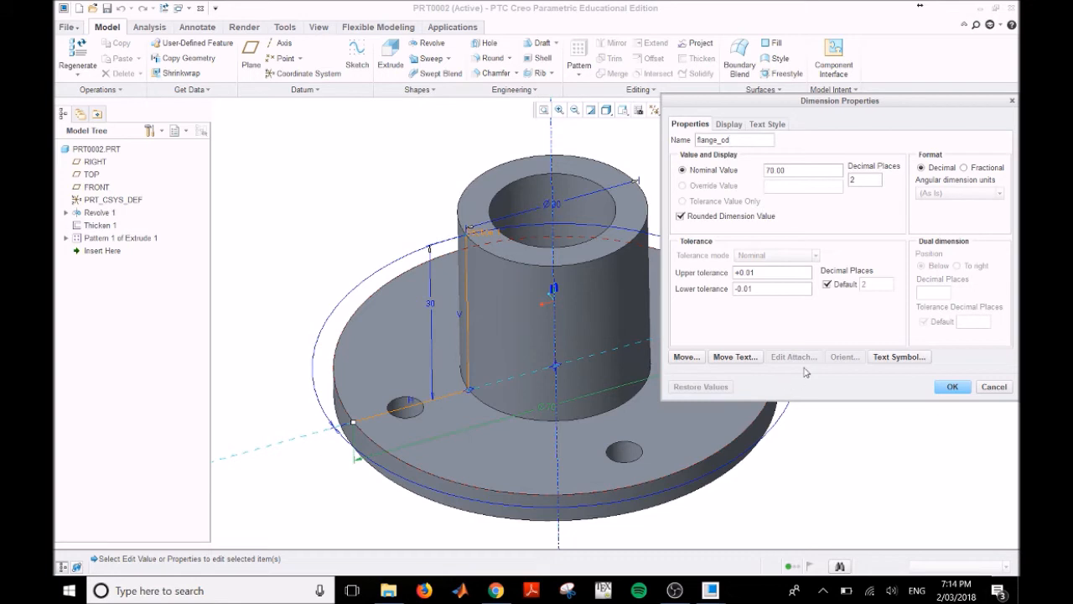
{"action": "left_click", "coordinate": [955, 387]}
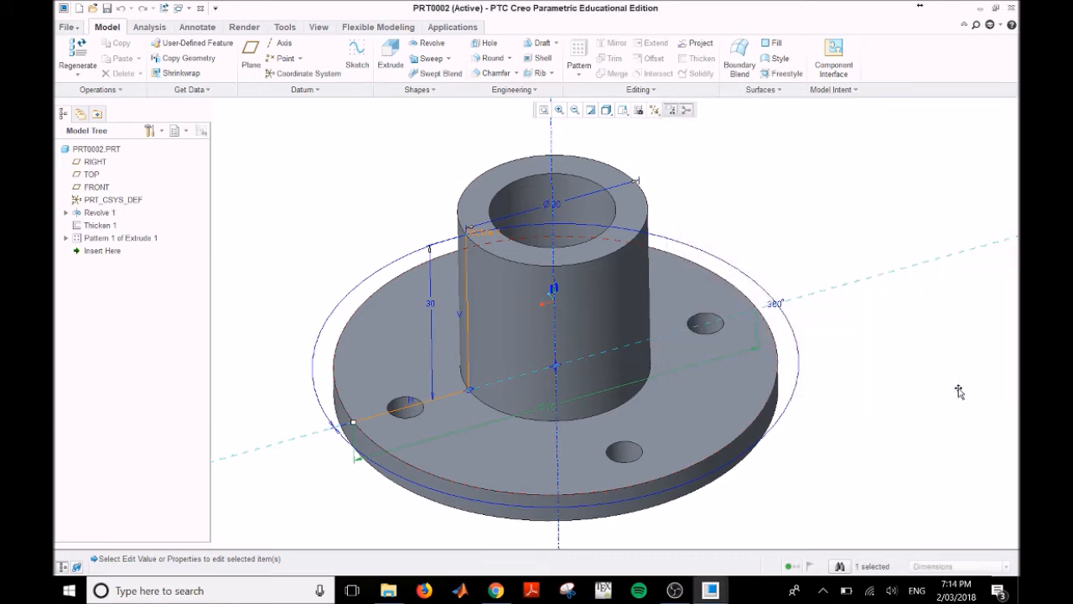
Rename the tube's height dimension to flange_h.
{"action": "left_click", "coordinate": [431, 304]}
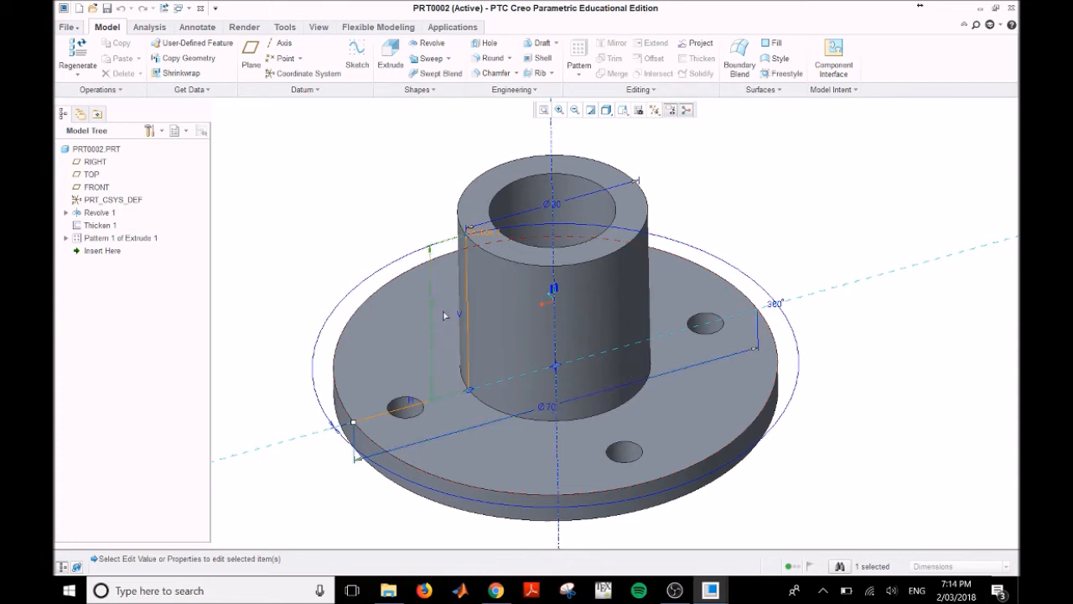
{"action": "right_click", "coordinate": [432, 306]}
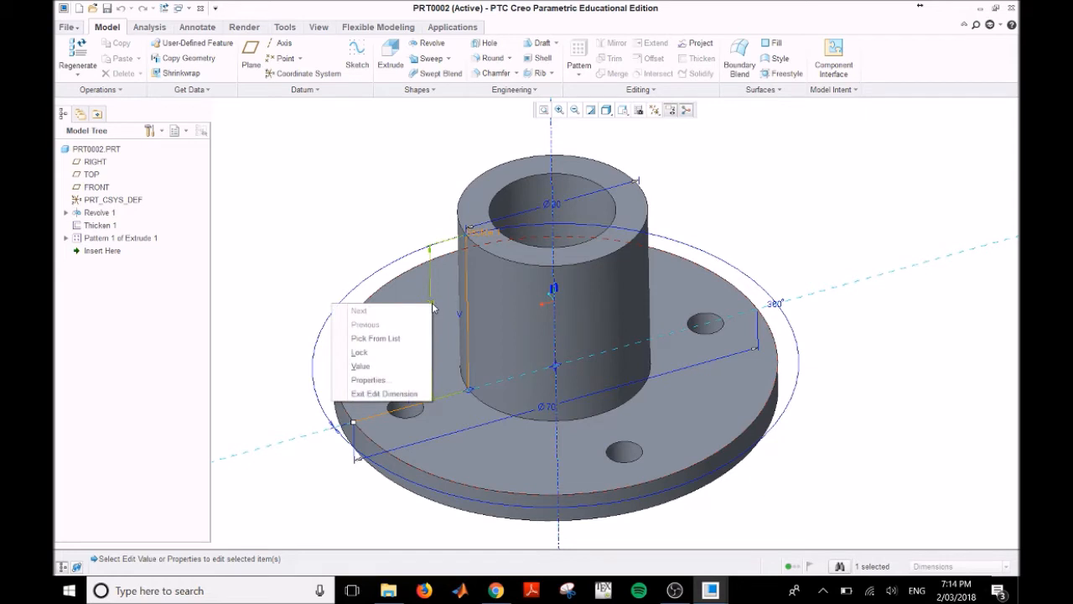
{"action": "left_click", "coordinate": [401, 381]}
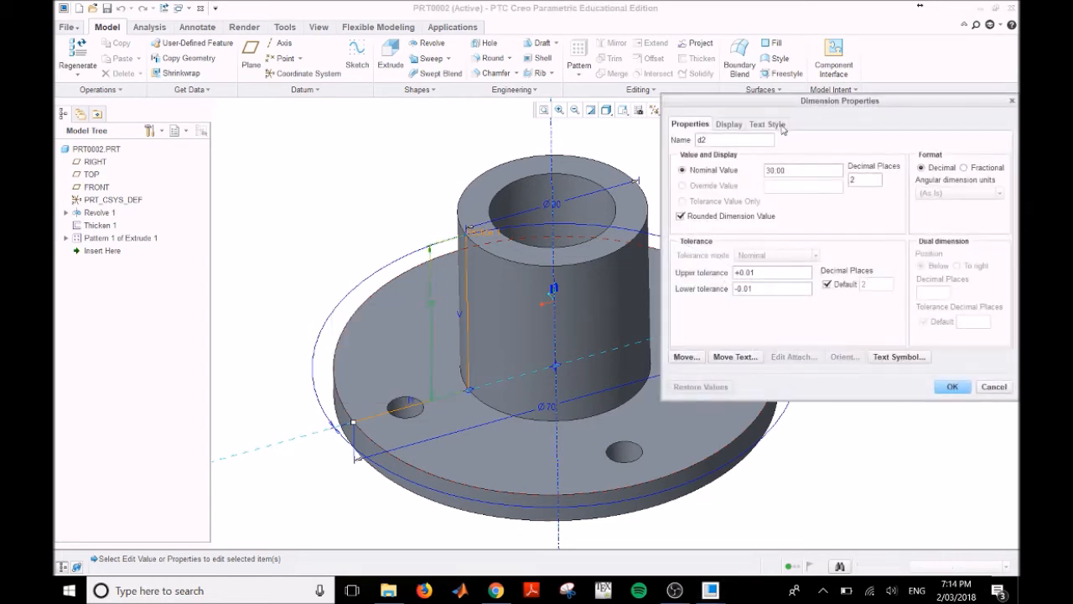
{"action": "type", "text": "flange_h"}
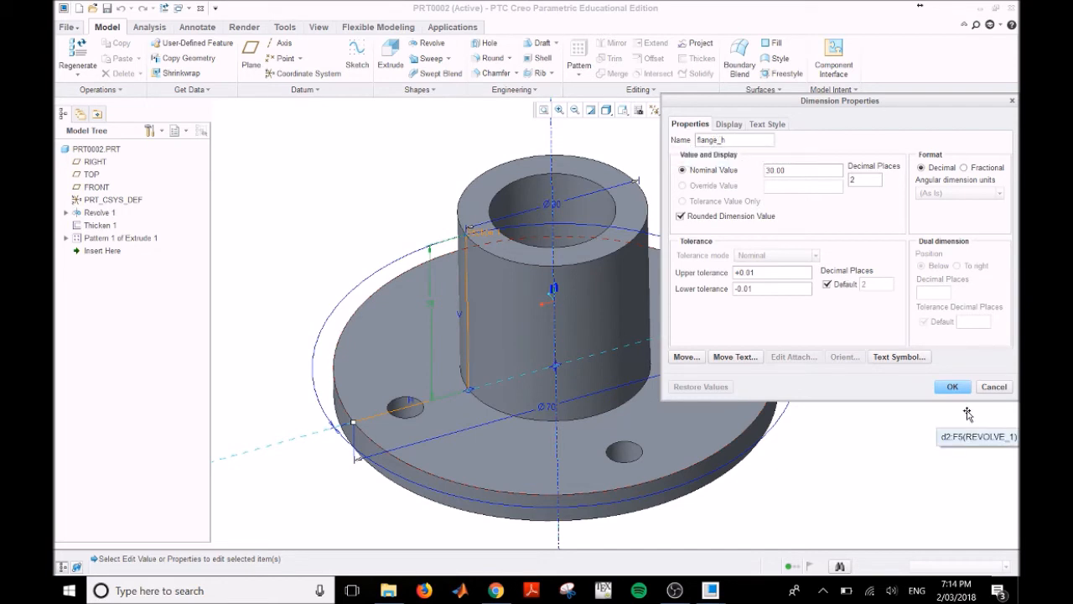
{"action": "left_click", "coordinate": [954, 387]}
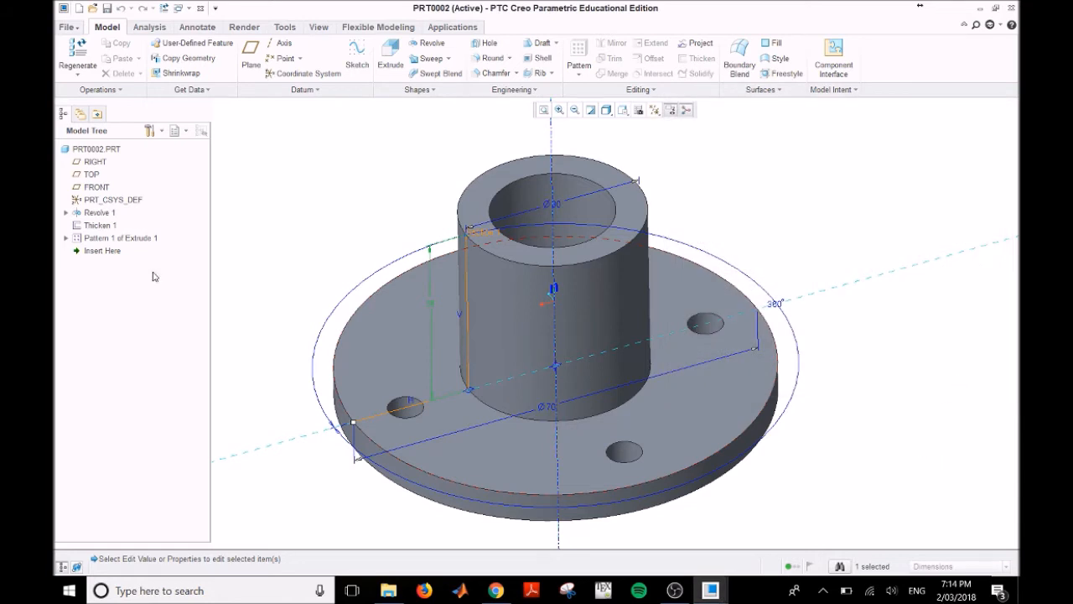
Show the dimensions of the first patterned hole cut and rename its construction circle radius dimension to flange_pcd.
{"action": "left_click", "coordinate": [66, 238]}
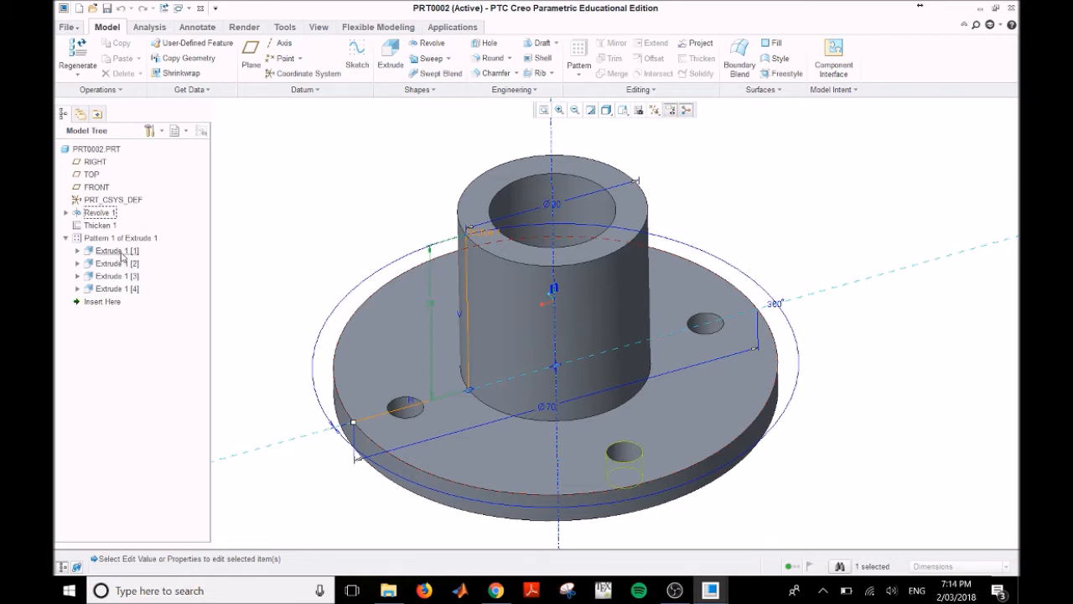
{"action": "left_click", "coordinate": [121, 251]}
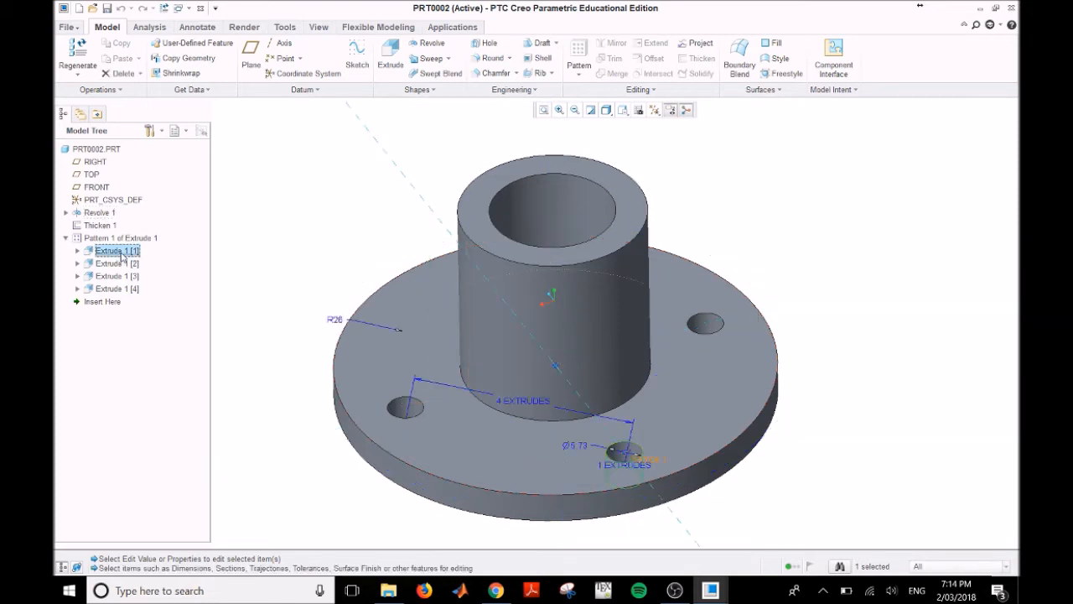
{"action": "double_click", "coordinate": [332, 321]}
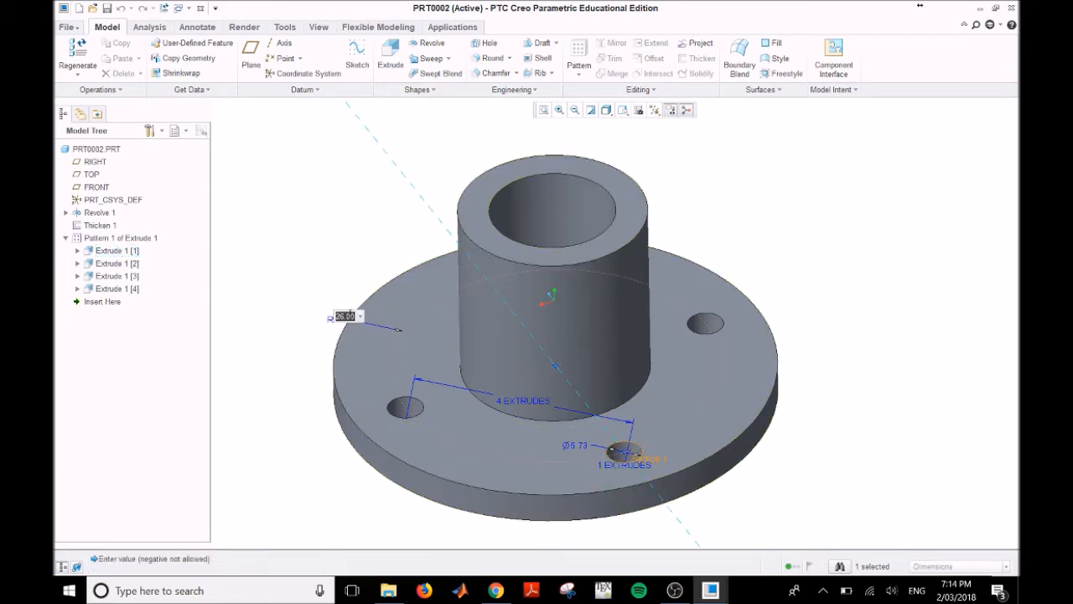
{"action": "right_click", "coordinate": [340, 320]}
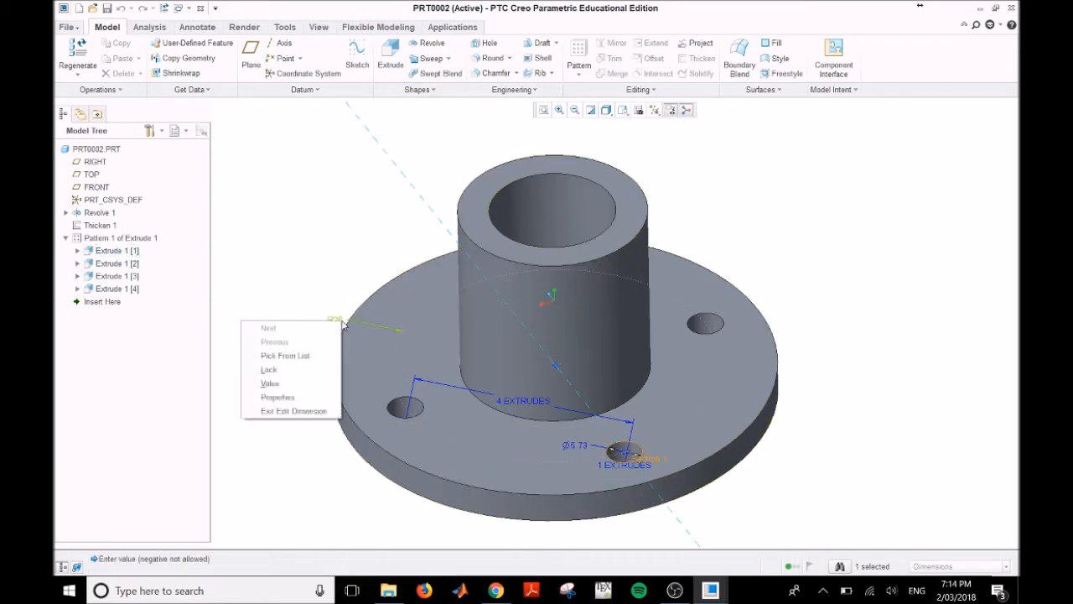
{"action": "left_click", "coordinate": [317, 396]}
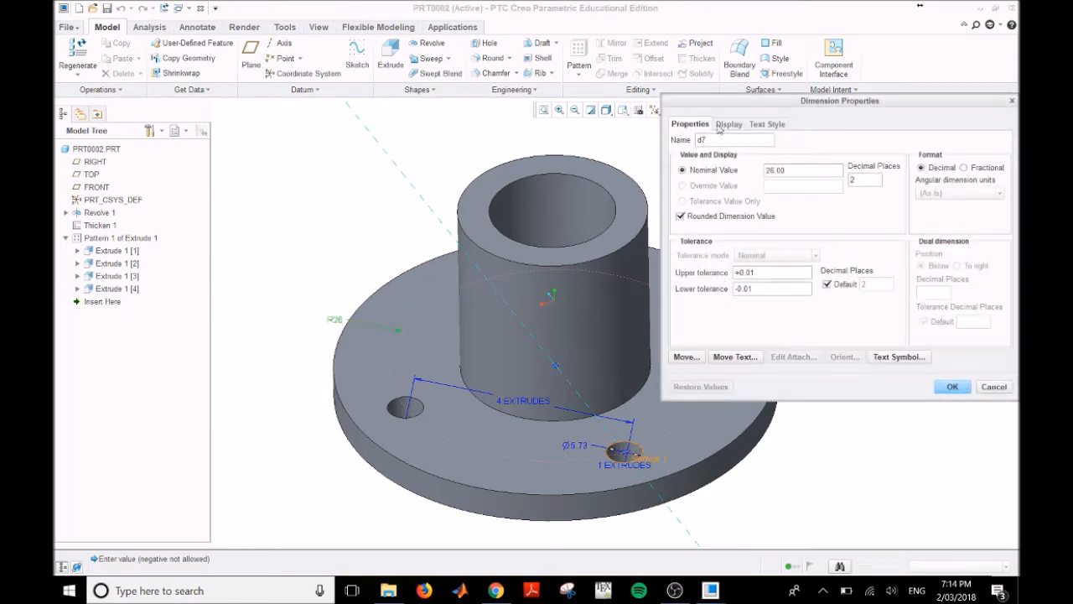
{"action": "left_click_drag", "start_coordinate": [708, 140], "coordinate": [692, 144]}
{"action": "type", "text": "flange_pcd"}
{"action": "left_click", "coordinate": [958, 388]}
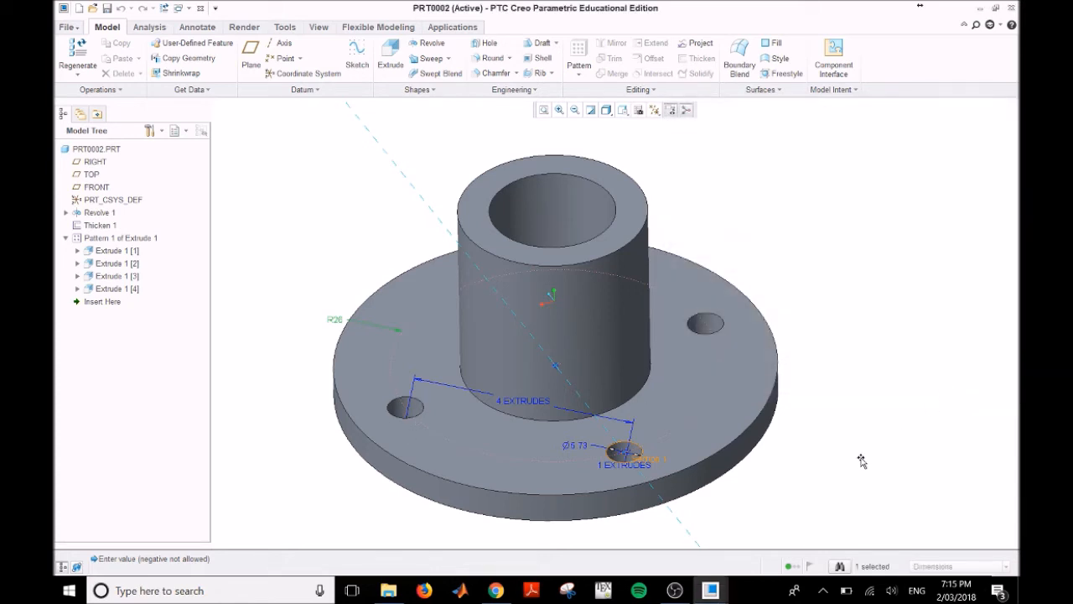
Rename the bolt hole's diameter dimension to flange_hole.
{"action": "left_click", "coordinate": [576, 446]}
{"action": "right_click", "coordinate": [579, 448]}
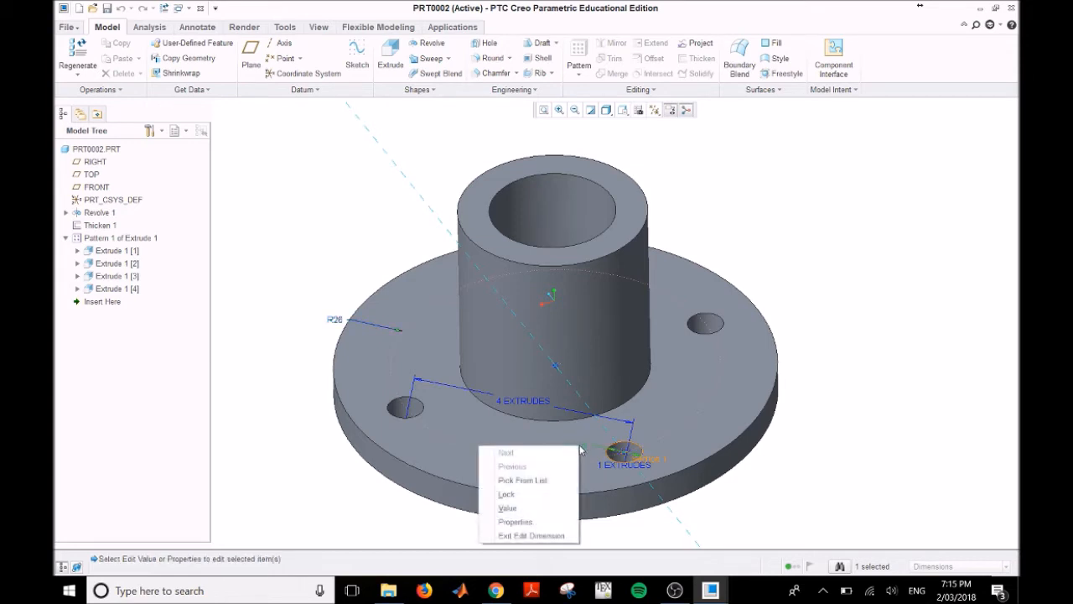
{"action": "left_click", "coordinate": [548, 526]}
{"action": "double_click", "coordinate": [727, 139]}
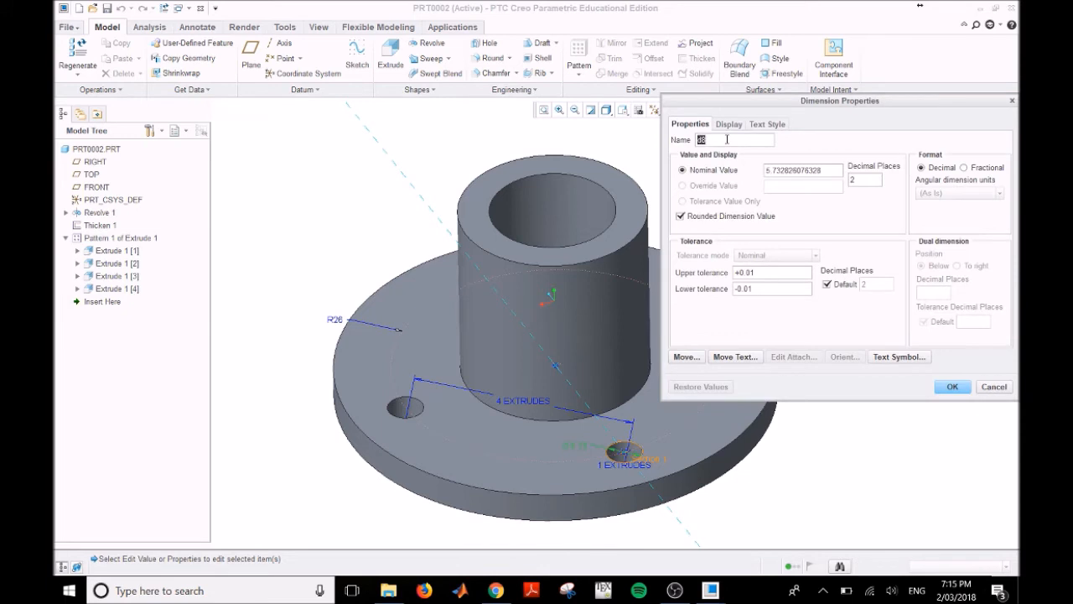
{"action": "type", "text": "flange_hole"}
{"action": "left_click", "coordinate": [953, 387]}
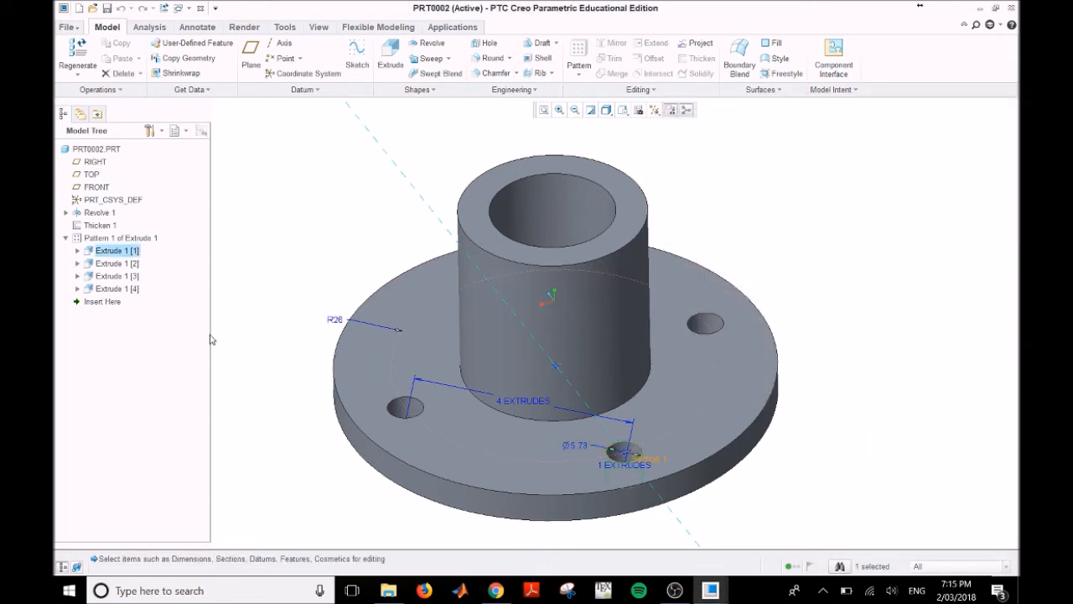
Show the hole pattern's dimensions and rename its instance count dimension with a name beginning with "flange".
{"action": "double_click", "coordinate": [138, 240]}
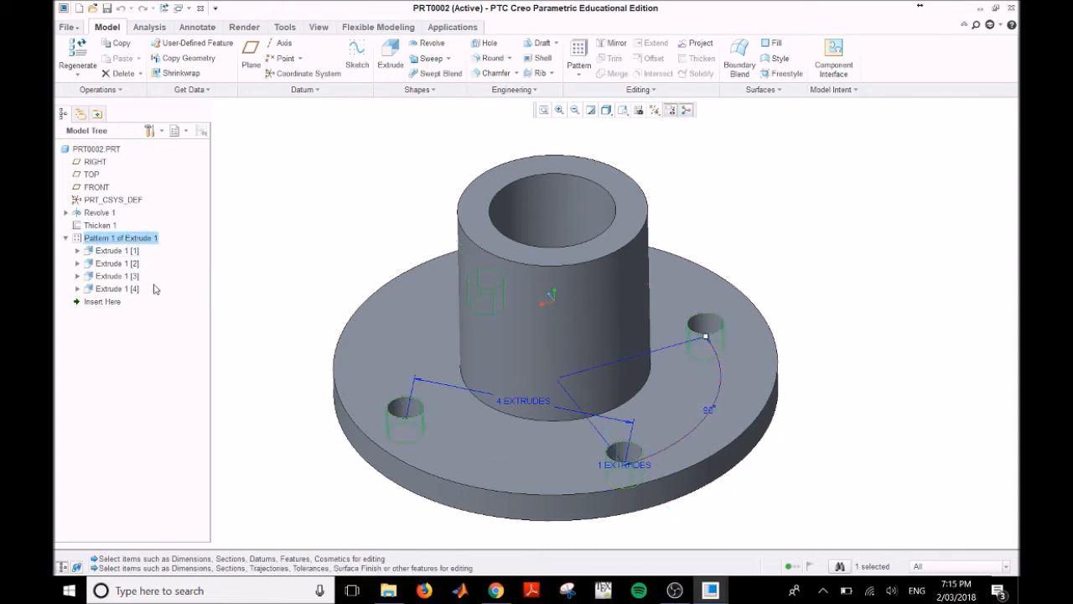
{"action": "left_click", "coordinate": [531, 404]}
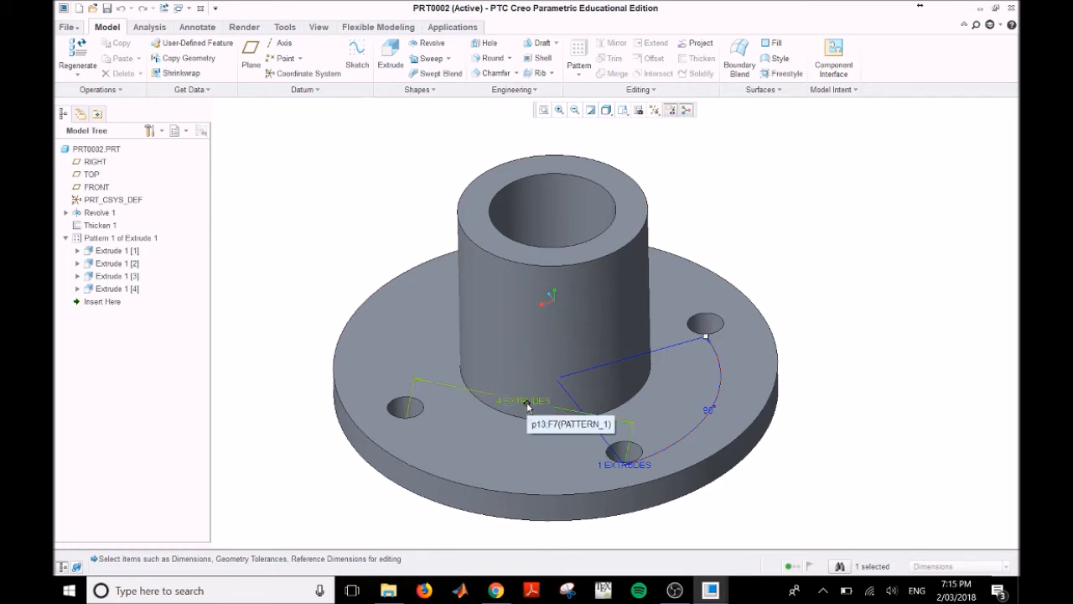
{"action": "right_click", "coordinate": [527, 407]}
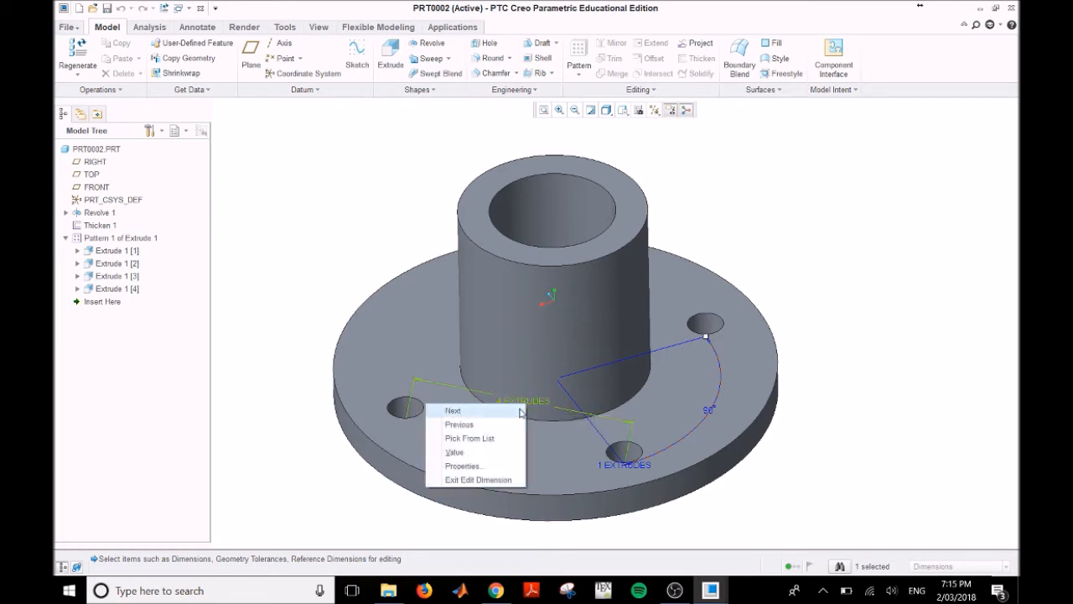
{"action": "left_click", "coordinate": [490, 467]}
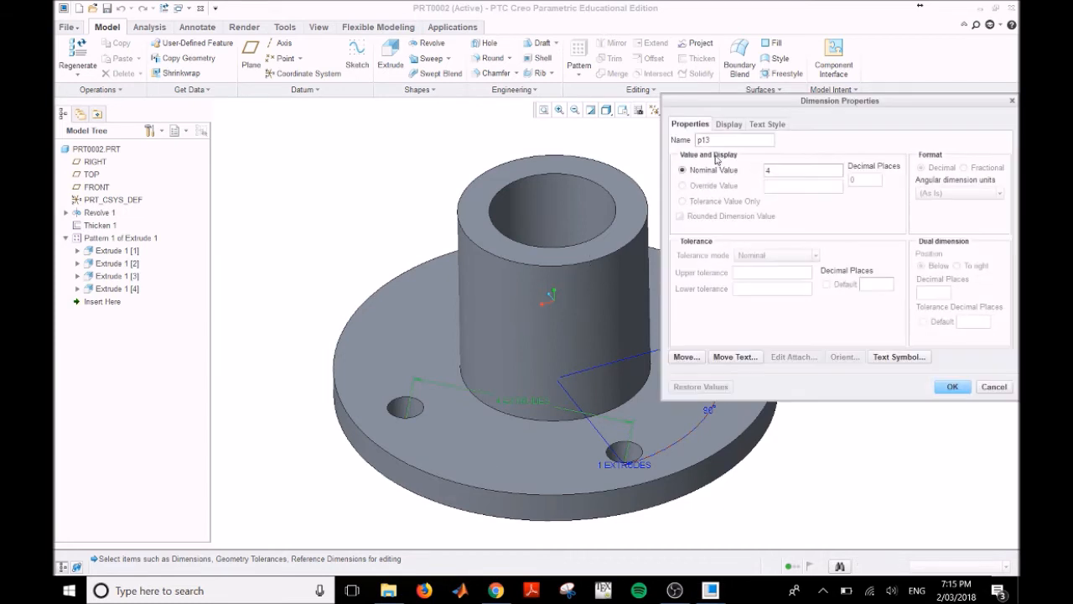
{"action": "type", "text": "flange"}
{"action": "left_click", "coordinate": [953, 387]}
Rename the hole pattern's angular spacing dimension to flange_hole_angl and leave dimension editing.
{"action": "left_click", "coordinate": [711, 410]}
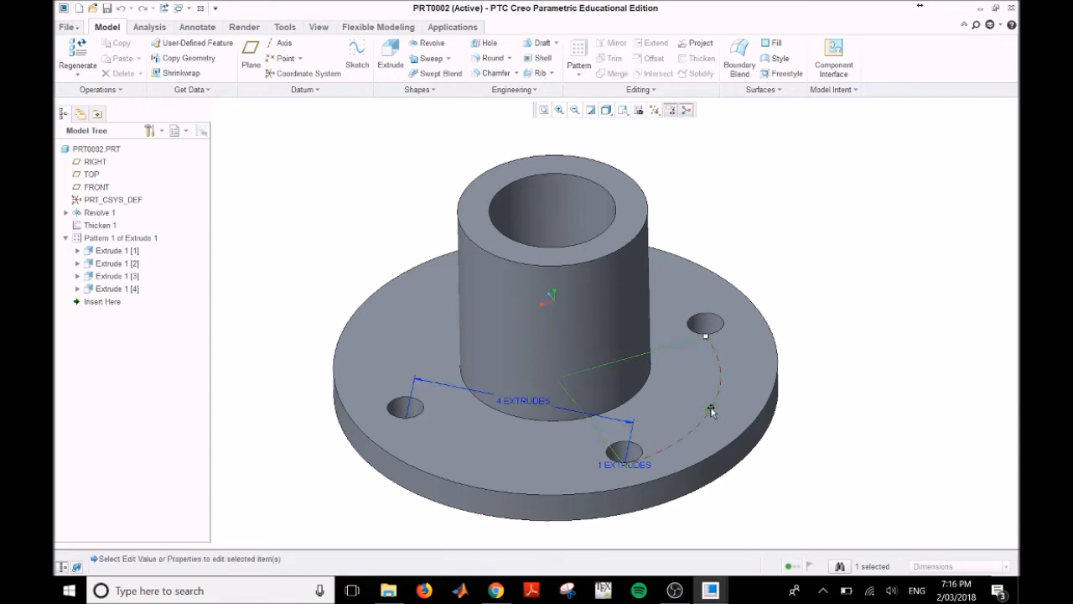
{"action": "right_click", "coordinate": [711, 410]}
{"action": "left_click", "coordinate": [676, 430]}
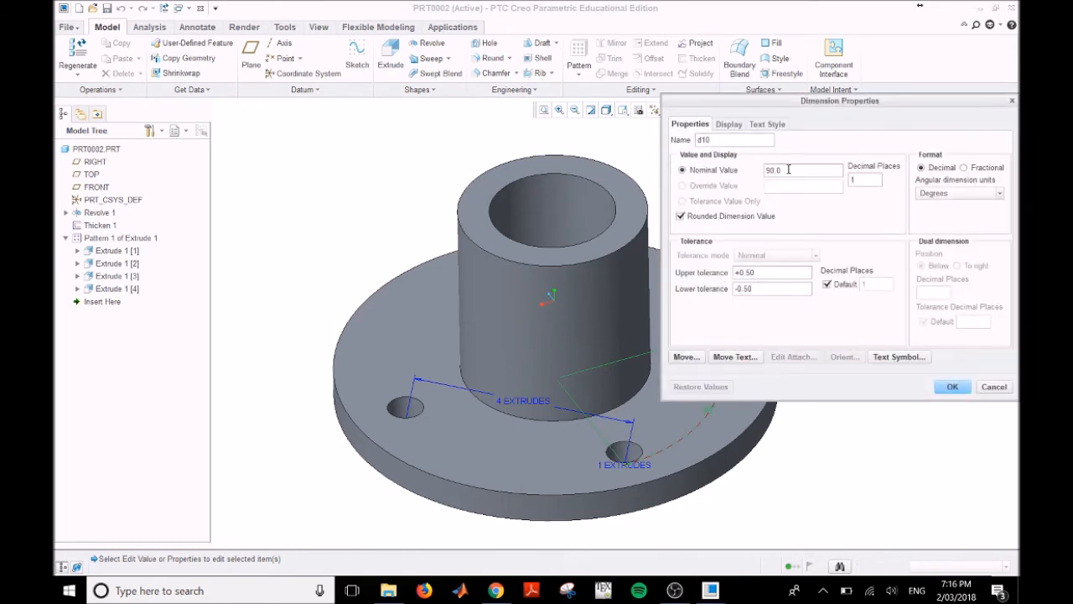
{"action": "double_click", "coordinate": [703, 140]}
{"action": "type", "text": "flange_hole_angl"}
{"action": "left_click", "coordinate": [954, 387]}
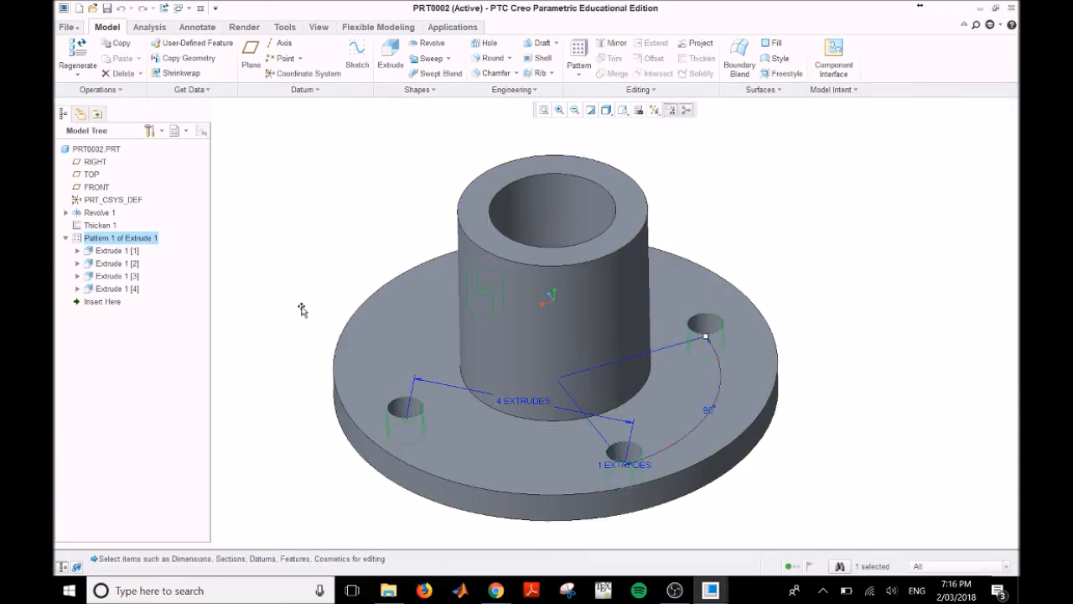
{"action": "left_click", "coordinate": [308, 269]}
{"action": "mouse_move", "coordinate": [307, 283]}
{"action": "middle_mouse_down"}
{"action": "mouse_move", "coordinate": [355, 271]}
{"action": "mouse_move", "coordinate": [336, 272]}
{"action": "mouse_move", "coordinate": [355, 293]}
{"action": "mouse_move", "coordinate": [349, 307]}
{"action": "middle_mouse_up"}
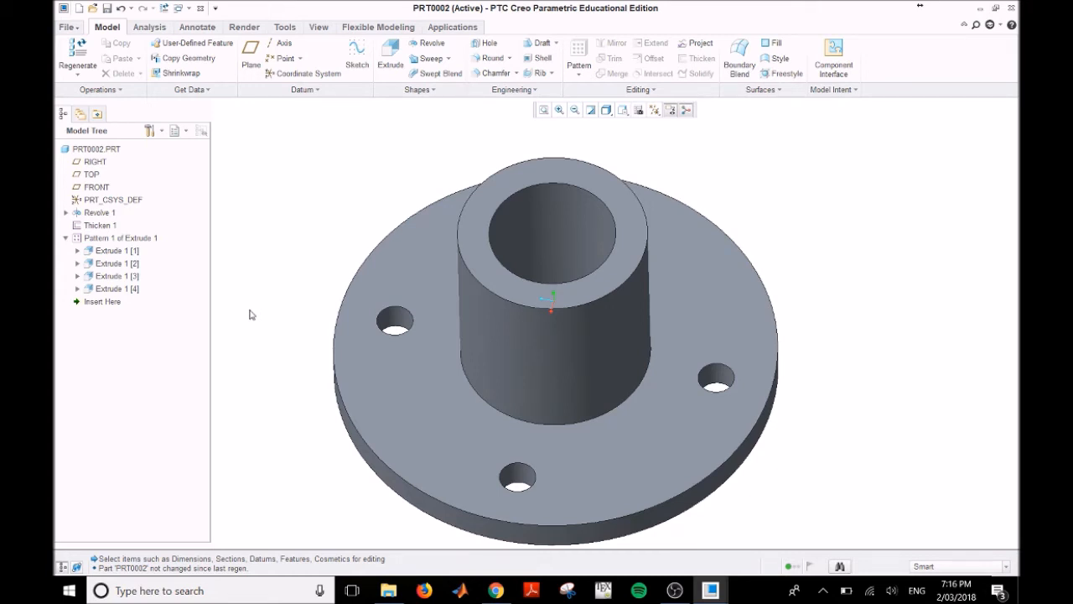
Add the part relation flange_od=flange_id*2.5 and regenerate the model.
{"action": "left_click", "coordinate": [289, 29]}
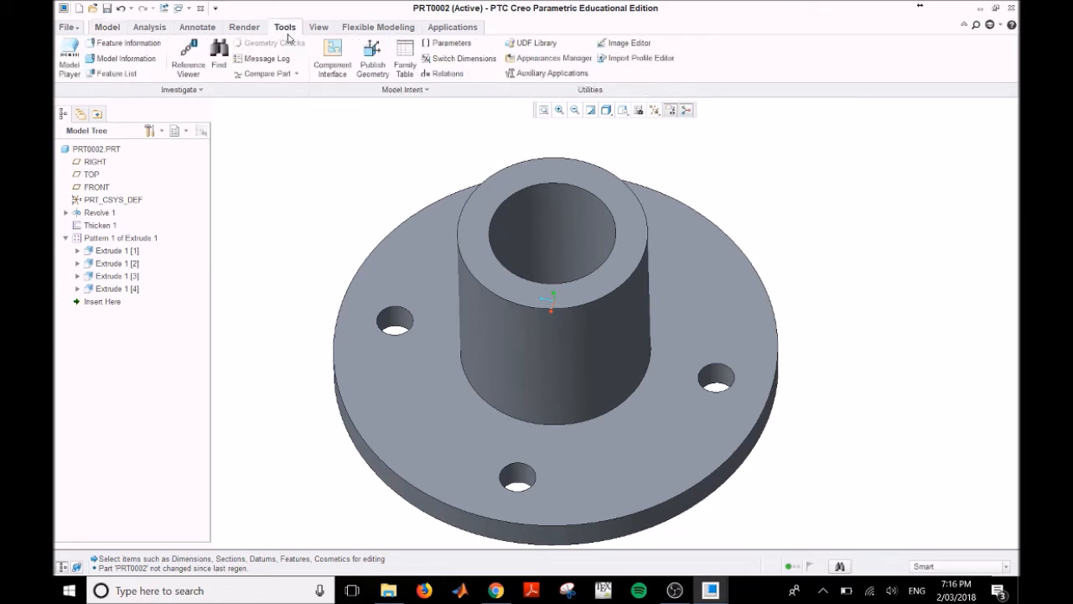
{"action": "left_click", "coordinate": [452, 76]}
{"action": "mouse_move", "coordinate": [414, 67]}
{"action": "left_mouse_down"}
{"action": "mouse_move", "coordinate": [459, 66]}
{"action": "mouse_move", "coordinate": [409, 66]}
{"action": "mouse_move", "coordinate": [421, 66]}
{"action": "left_mouse_up"}
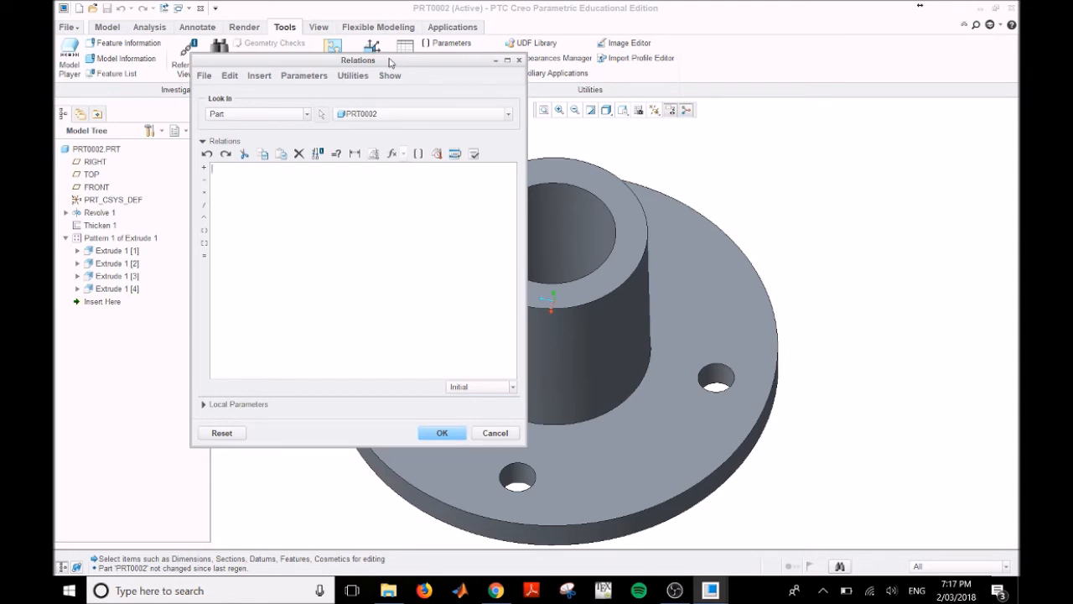
{"action": "type", "text": "flange_od=flange_id*2.5"}
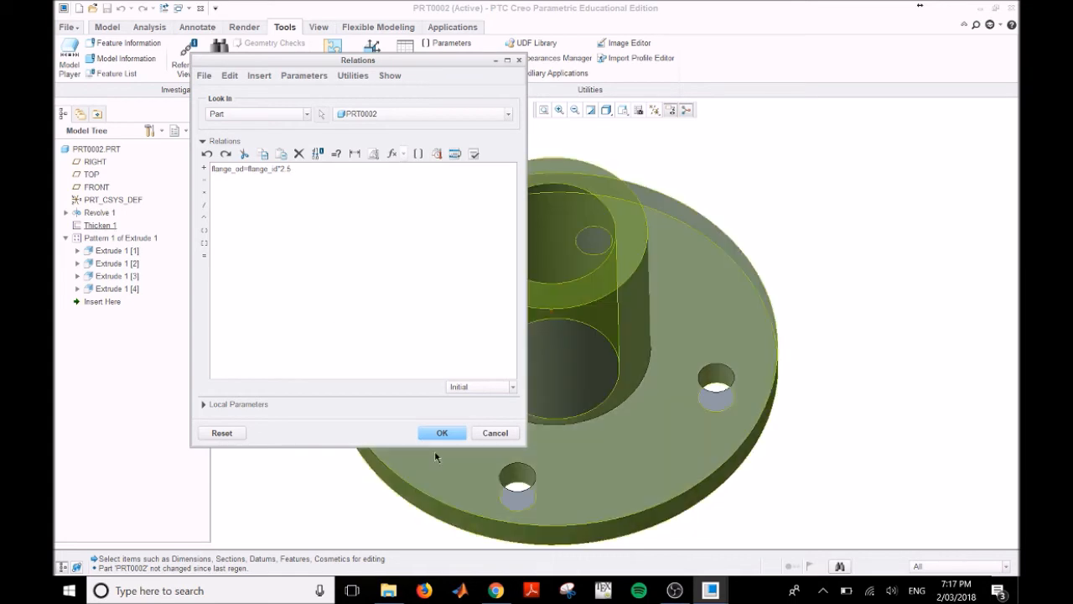
{"action": "left_click", "coordinate": [443, 433]}
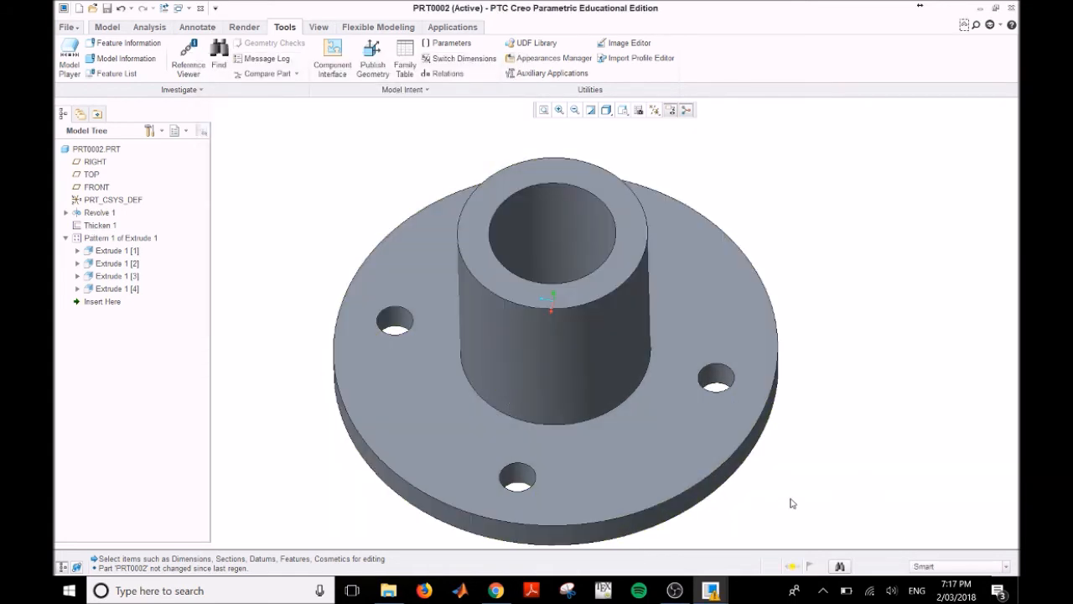
{"action": "left_click", "coordinate": [793, 569]}
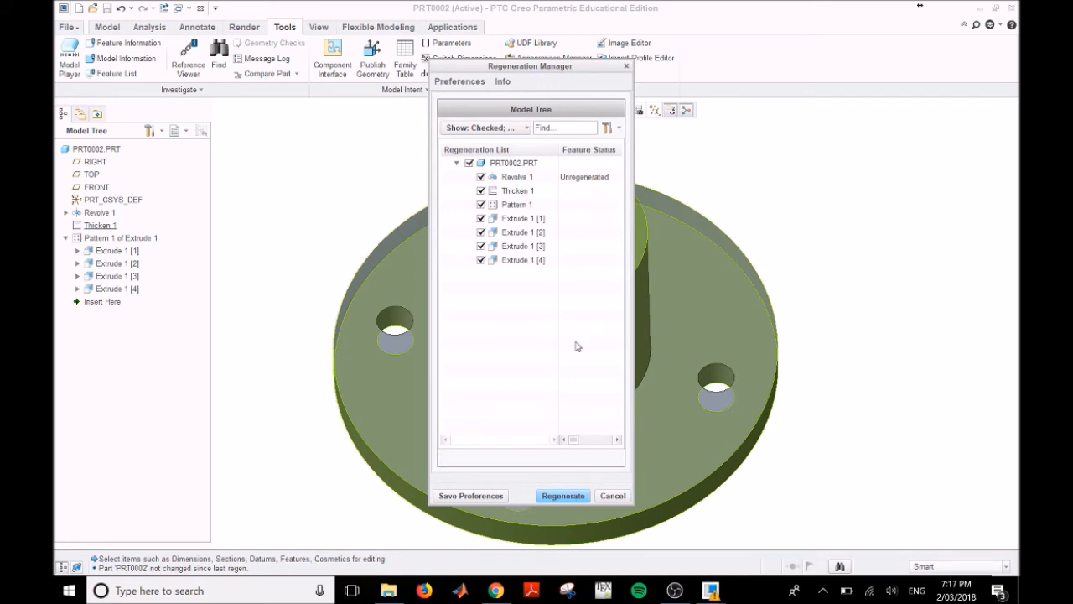
{"action": "left_click", "coordinate": [572, 496]}
{"action": "middle_click_drag", "start_coordinate": [851, 471], "coordinate": [856, 457]}
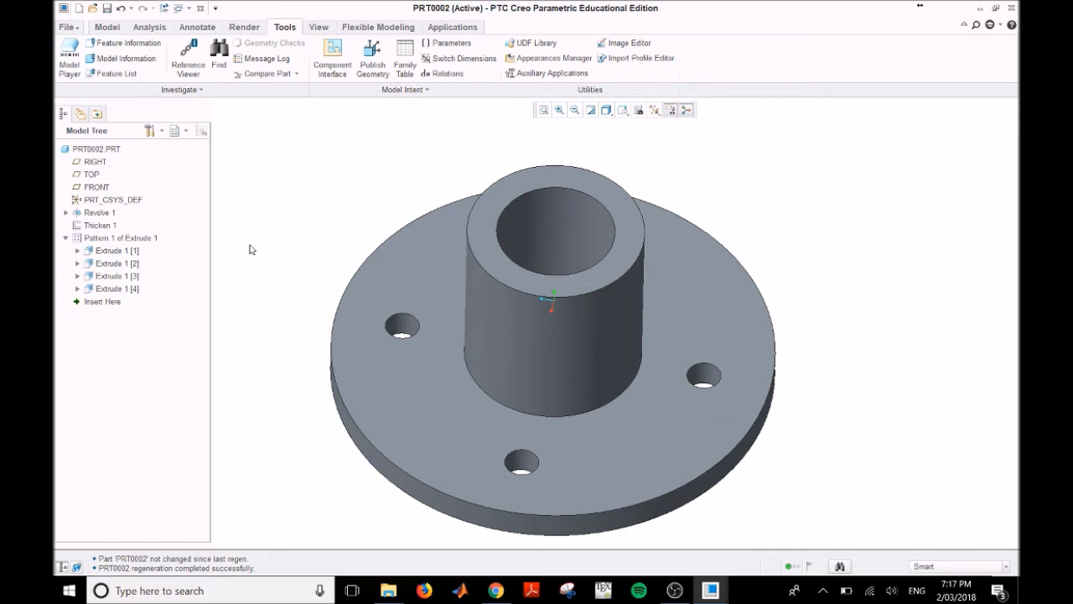
Show the revolved surface's dimensions and set the tube diameter to 20 to test the outer diameter relation.
{"action": "left_click", "coordinate": [101, 213]}
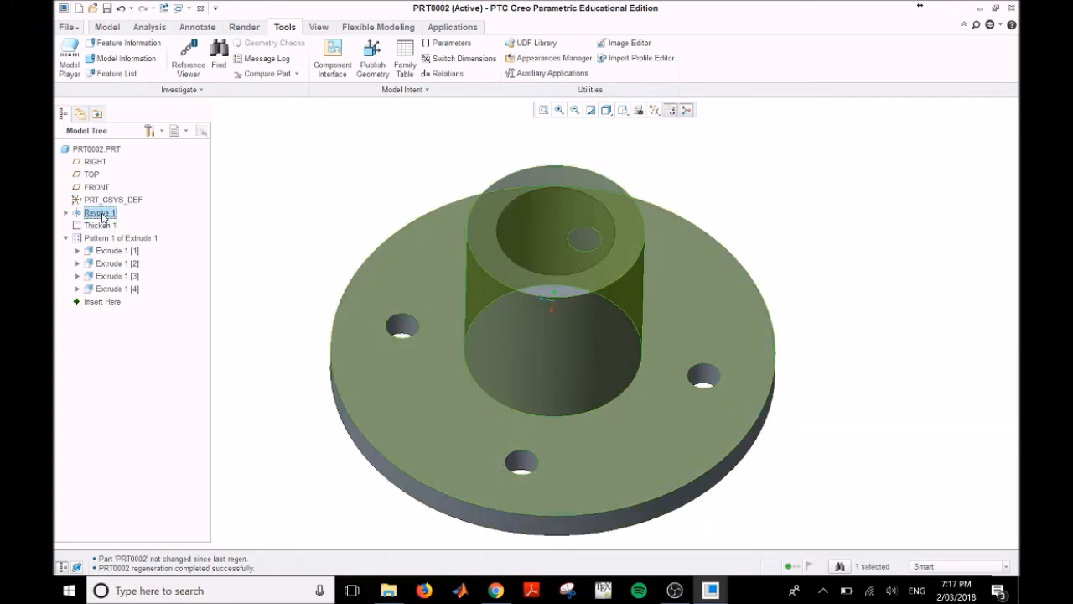
{"action": "right_click", "coordinate": [104, 217]}
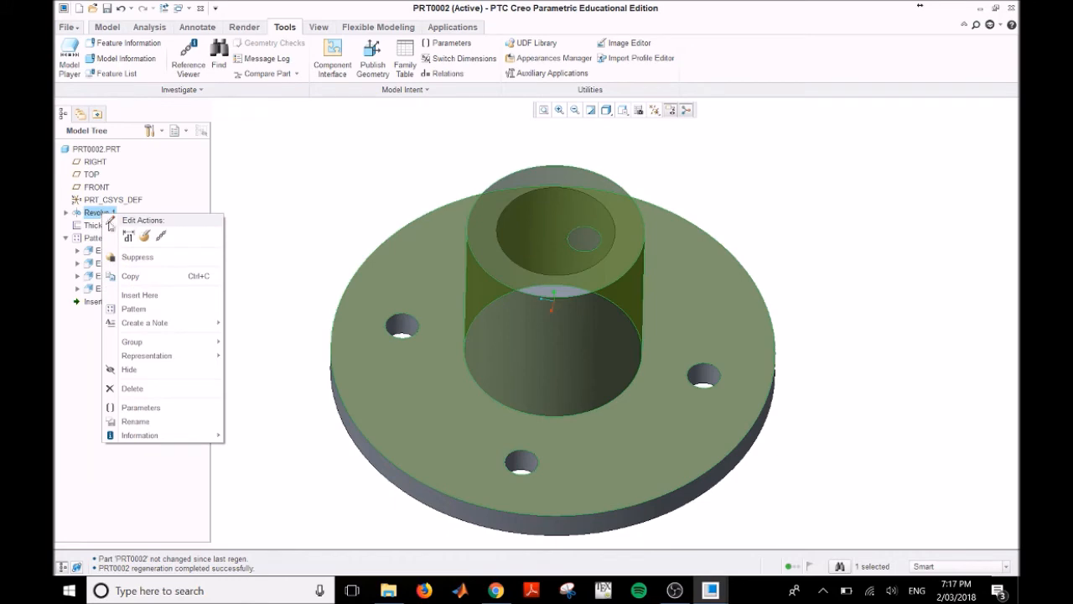
{"action": "left_click", "coordinate": [128, 238]}
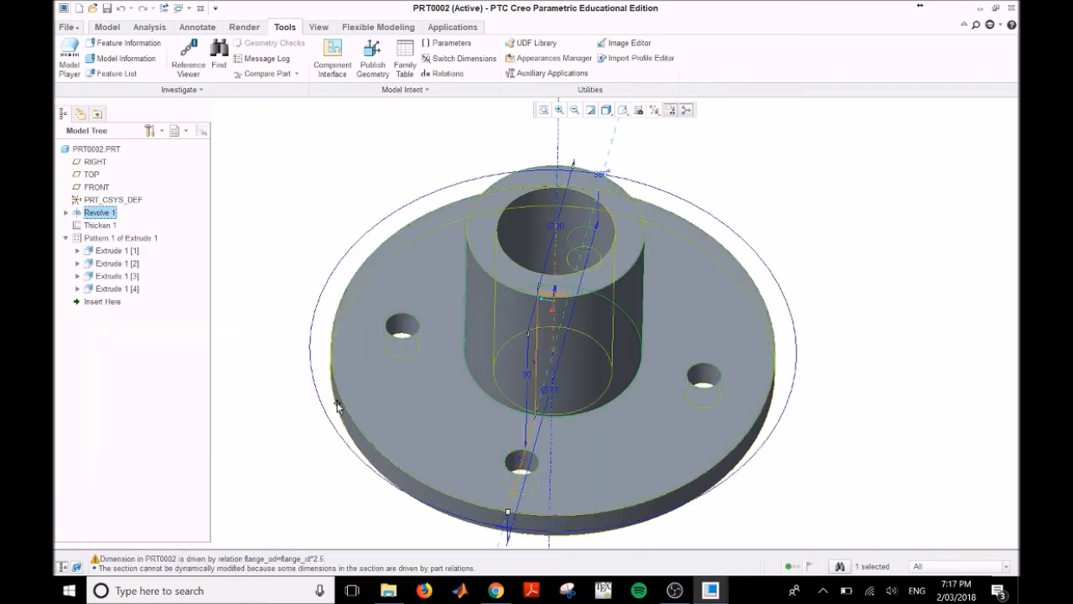
{"action": "middle_click_drag", "start_coordinate": [922, 478], "coordinate": [855, 472]}
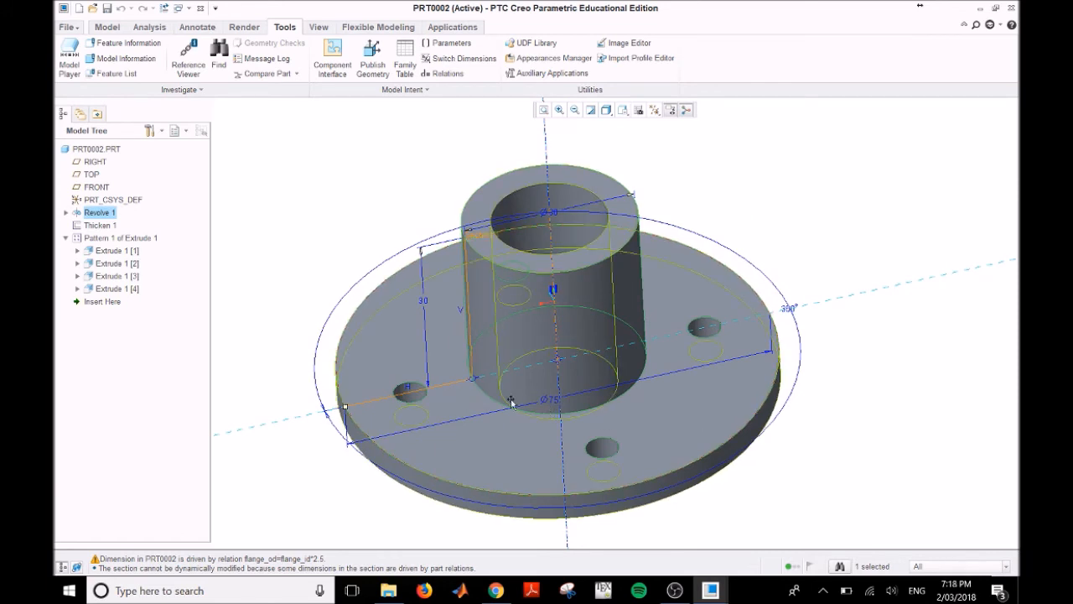
{"action": "double_click", "coordinate": [554, 210]}
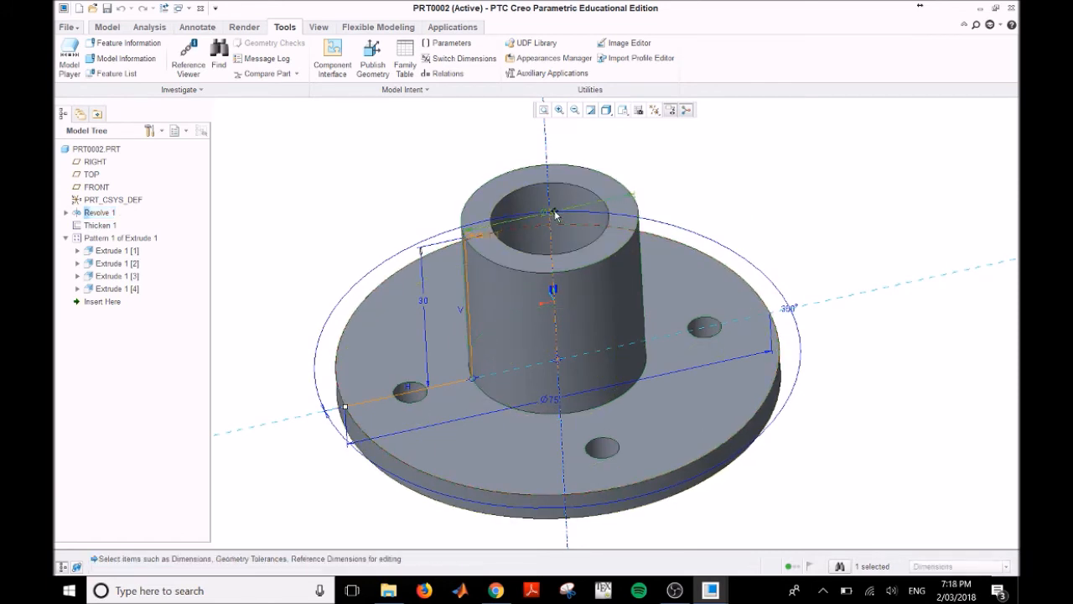
{"action": "type", "text": "20"}
{"action": "key", "text": "Return"}
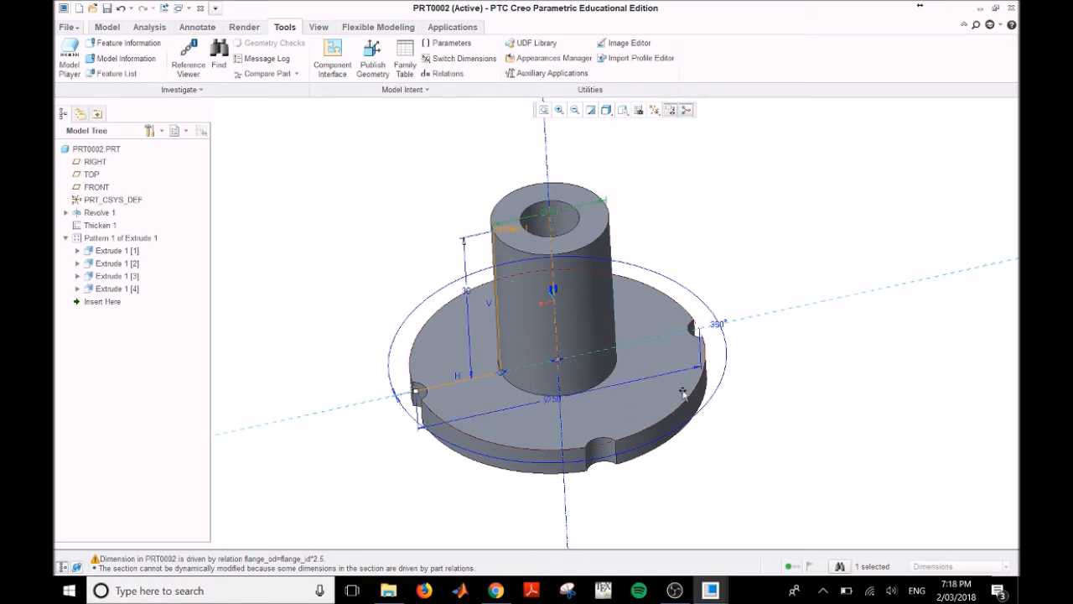
Set the tube diameter back to 30 and regenerate the part.
{"action": "middle_click_drag", "start_coordinate": [802, 391], "coordinate": [809, 428]}
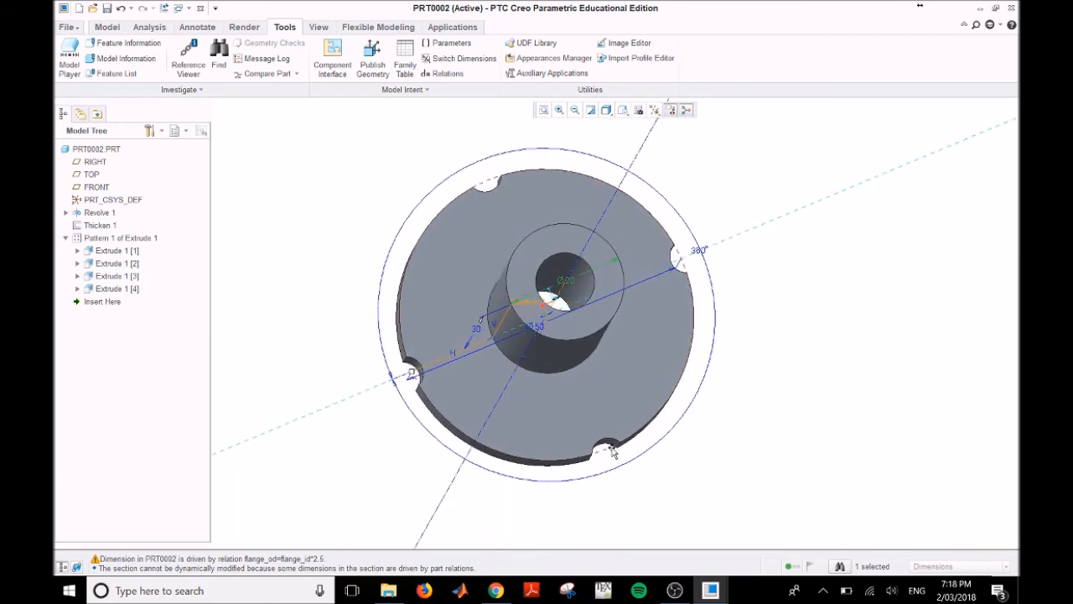
{"action": "double_click", "coordinate": [566, 281]}
{"action": "type", "text": "30"}
{"action": "key", "text": "Return"}
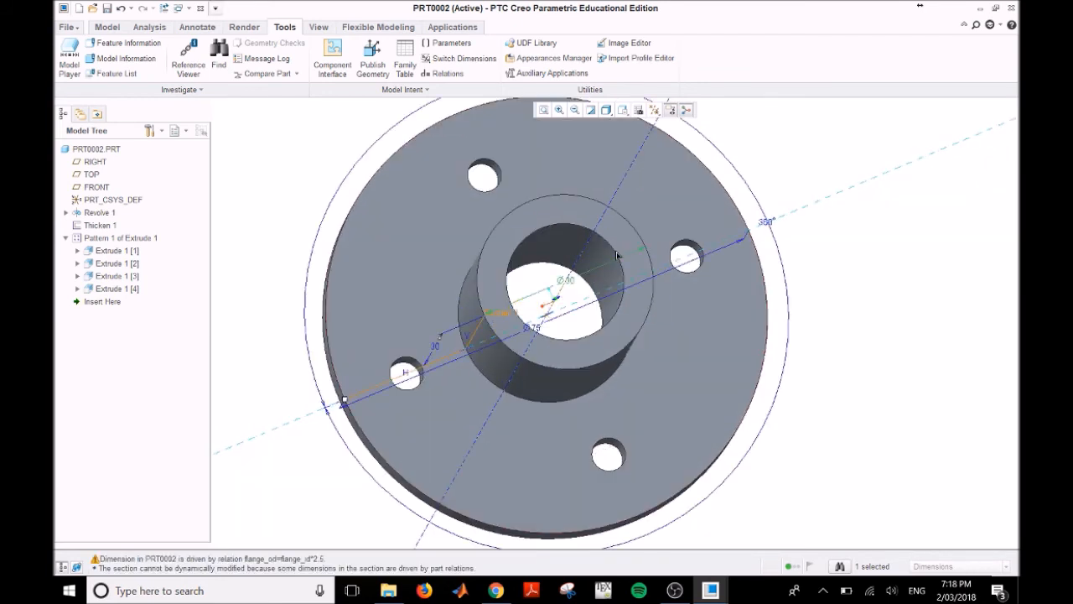
{"action": "middle_click_drag", "start_coordinate": [869, 422], "coordinate": [857, 384]}
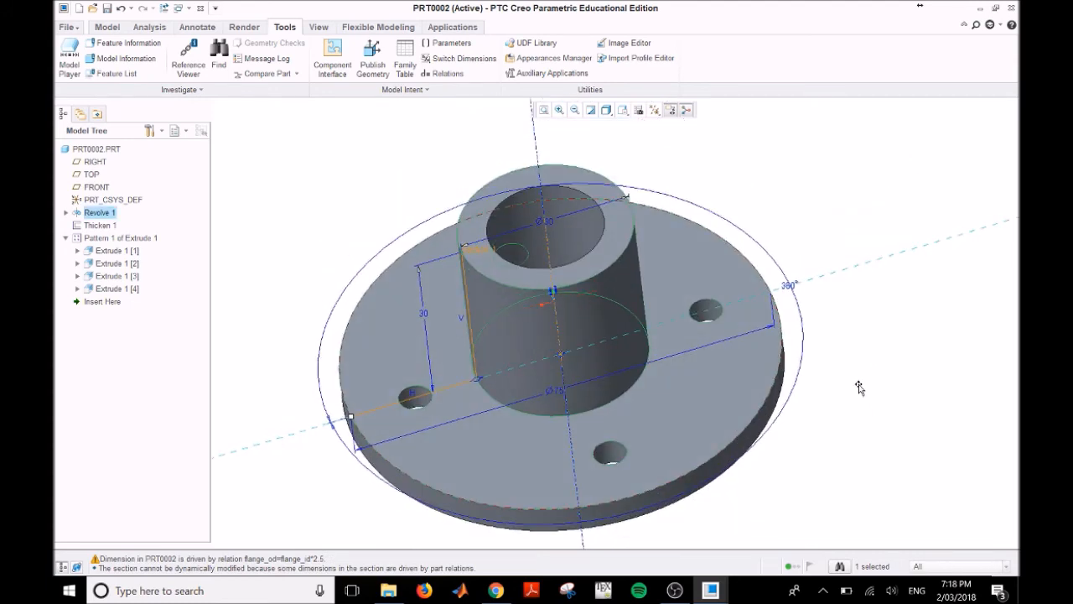
{"action": "key", "text": "ctrl+g"}
{"action": "middle_click_drag", "start_coordinate": [781, 213], "coordinate": [791, 219]}
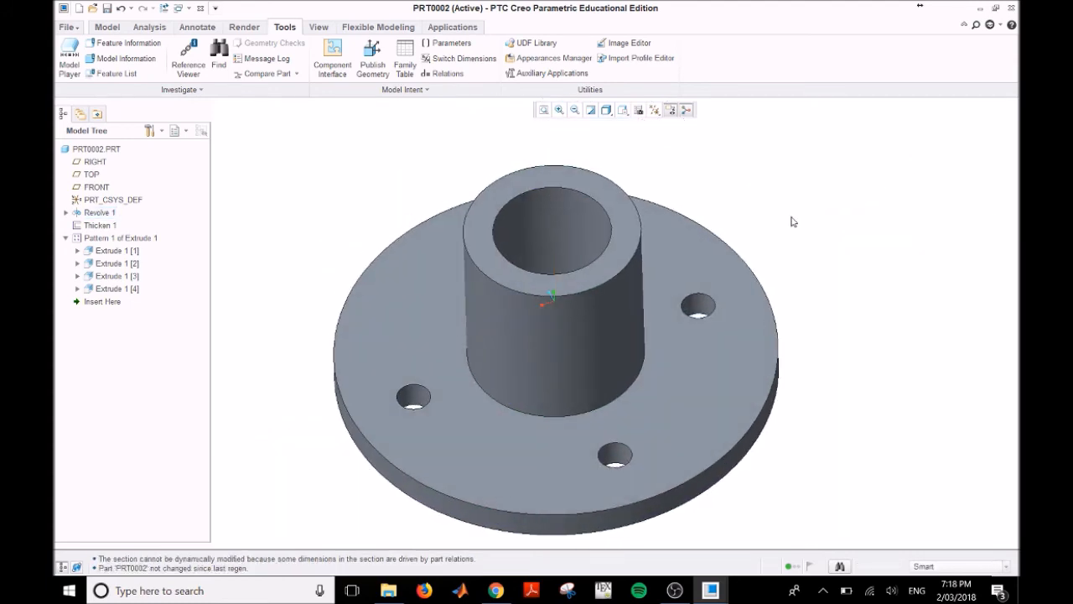
Add the part relation flange_pcd=flange_id*1.75/2 below the outer diameter relation and regenerate the model.
{"action": "left_click", "coordinate": [448, 74]}
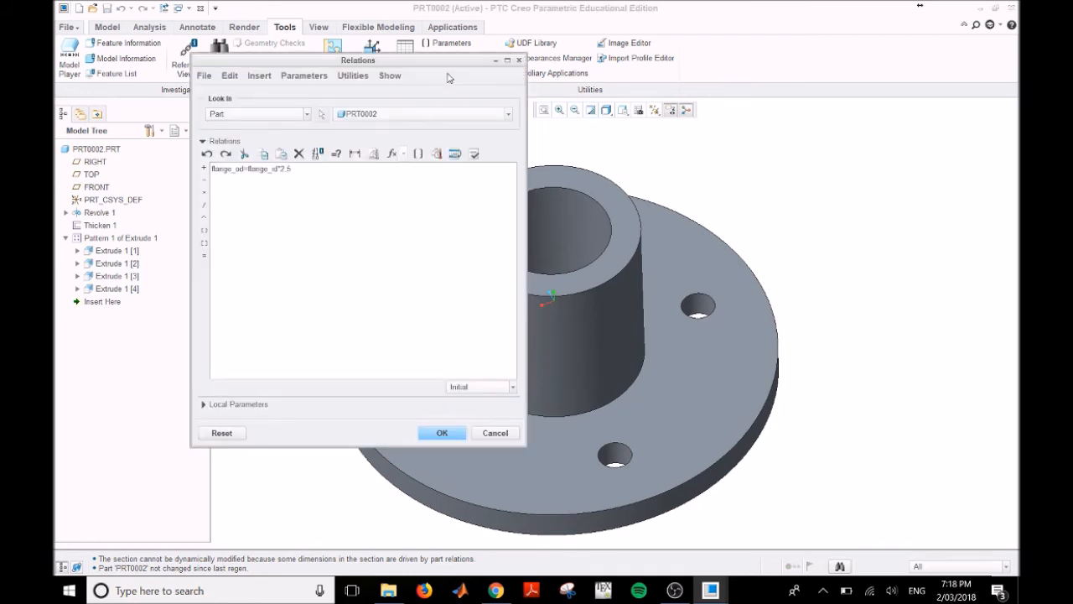
{"action": "type", "text": "flange_pcd=flange_id*1.75"}
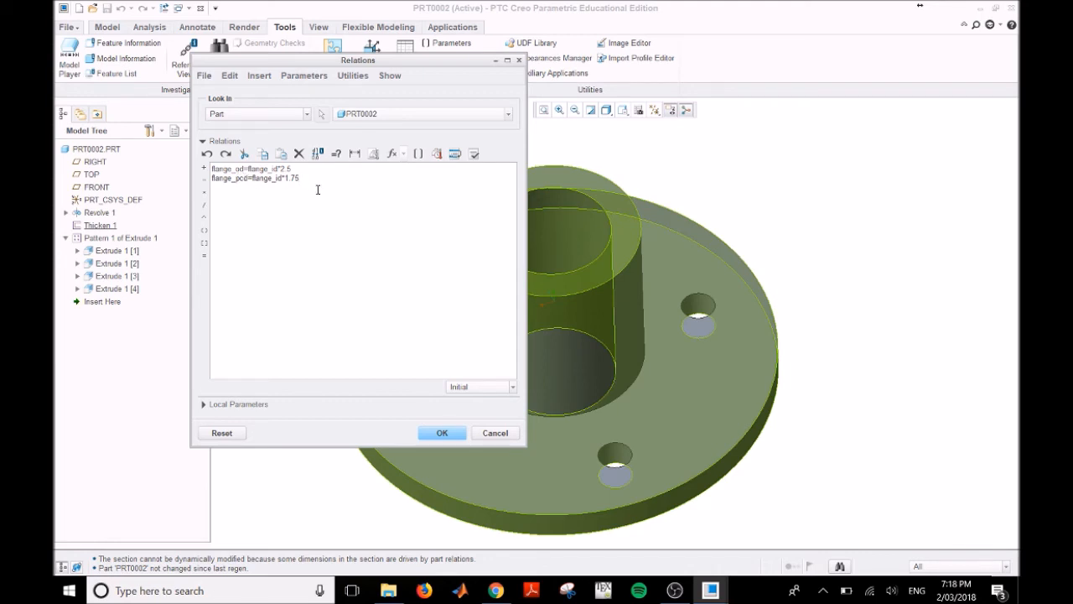
{"action": "type", "text": "/2"}
{"action": "left_click", "coordinate": [442, 433]}
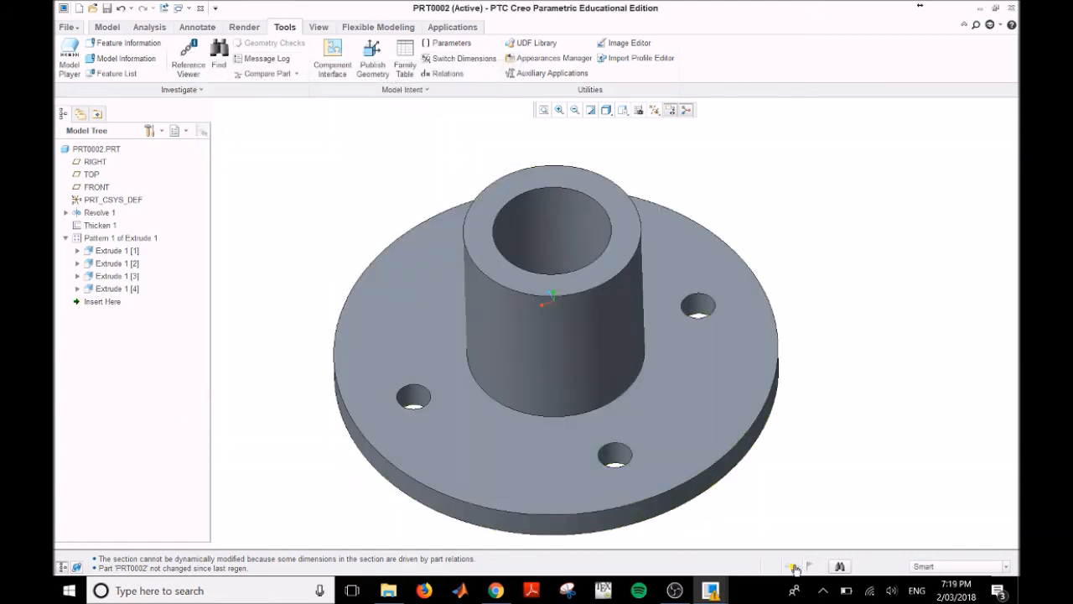
{"action": "left_click", "coordinate": [795, 568]}
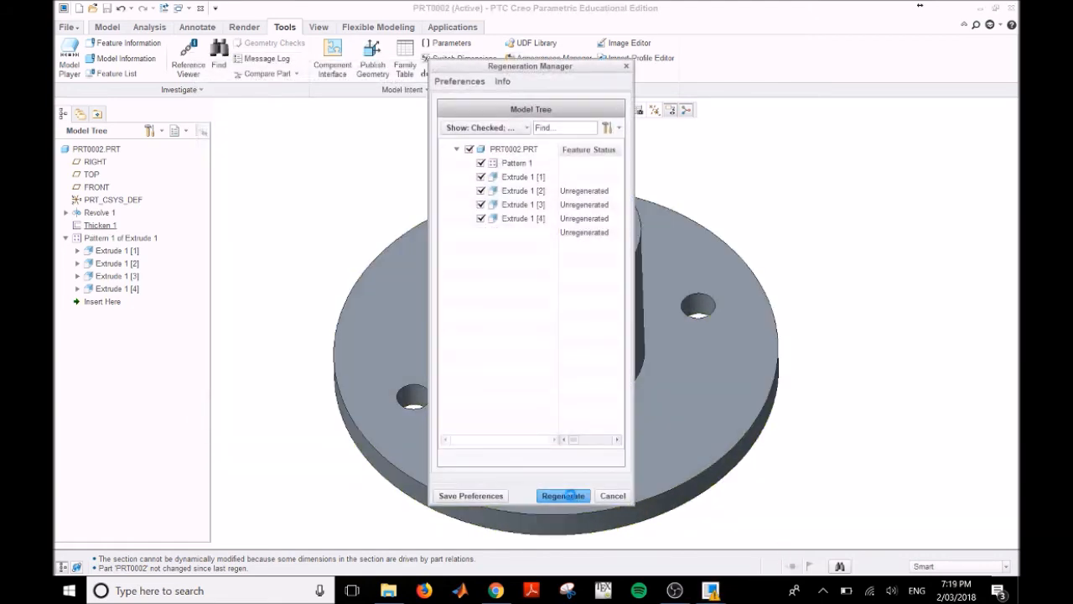
{"action": "left_click", "coordinate": [571, 495]}
{"action": "mouse_move", "coordinate": [846, 470]}
{"action": "middle_mouse_down"}
{"action": "mouse_move", "coordinate": [853, 486]}
{"action": "mouse_move", "coordinate": [848, 469]}
{"action": "mouse_move", "coordinate": [848, 478]}
{"action": "middle_mouse_up"}
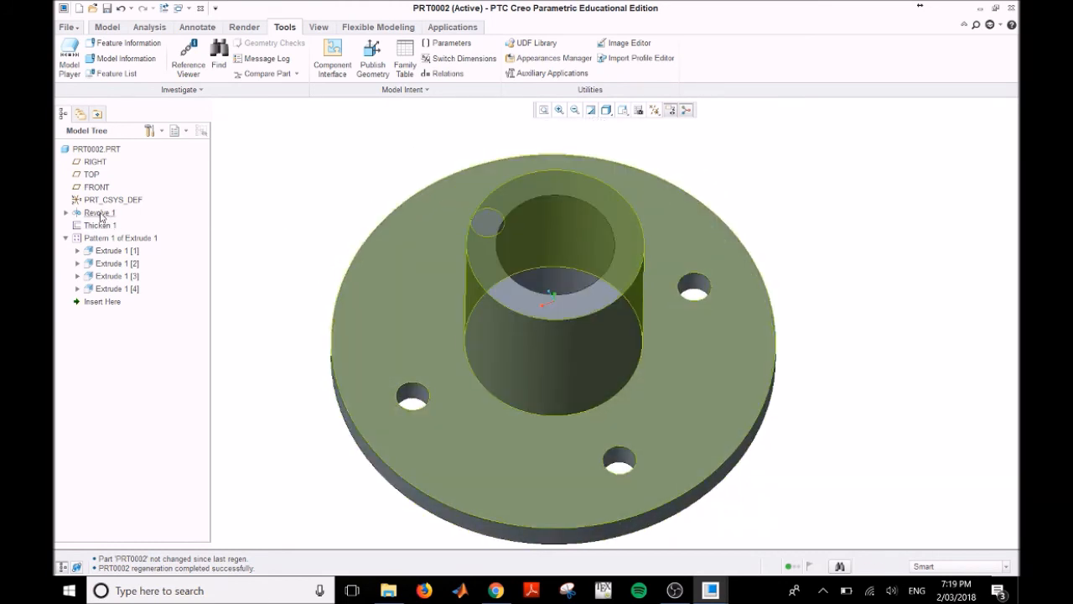
Show the revolved surface's dimensions and set the tube diameter to 20 to test the hole circle relation.
{"action": "right_click", "coordinate": [101, 216]}
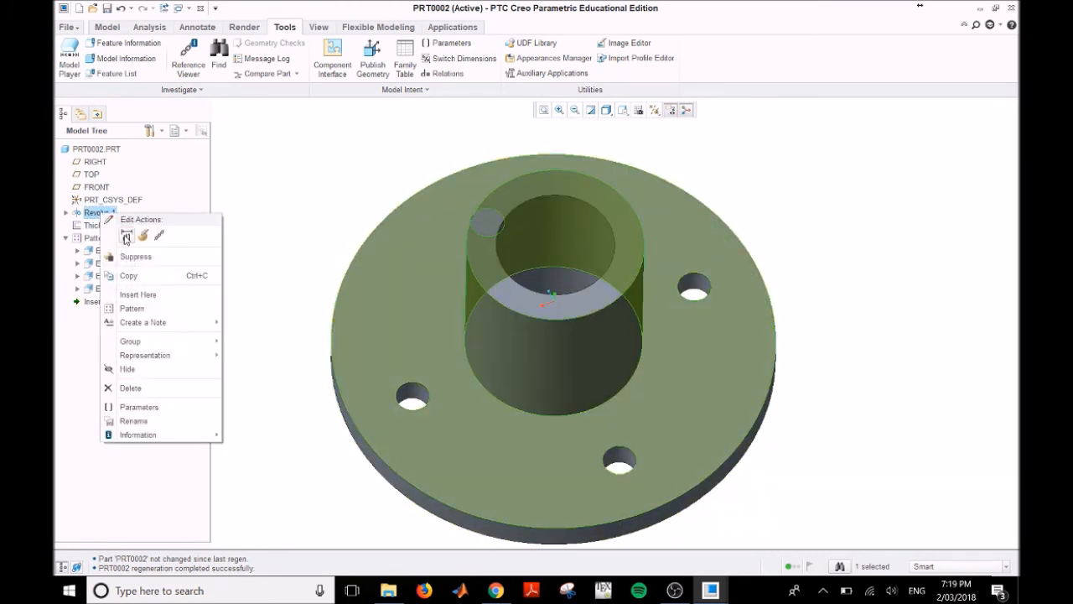
{"action": "left_click", "coordinate": [126, 238]}
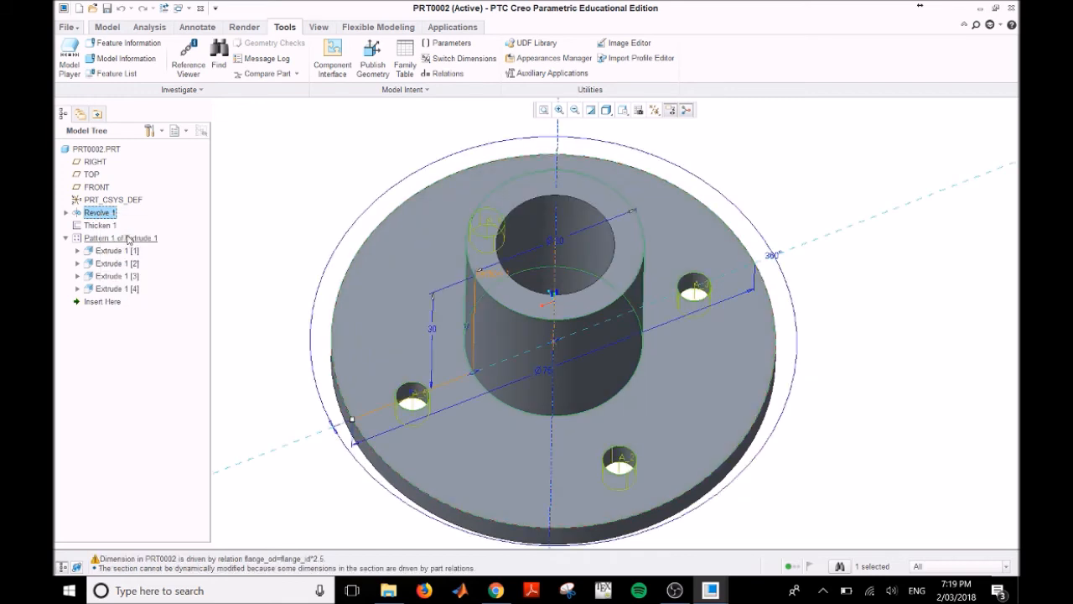
{"action": "double_click", "coordinate": [560, 238]}
{"action": "type", "text": "20"}
{"action": "key", "text": "Return"}
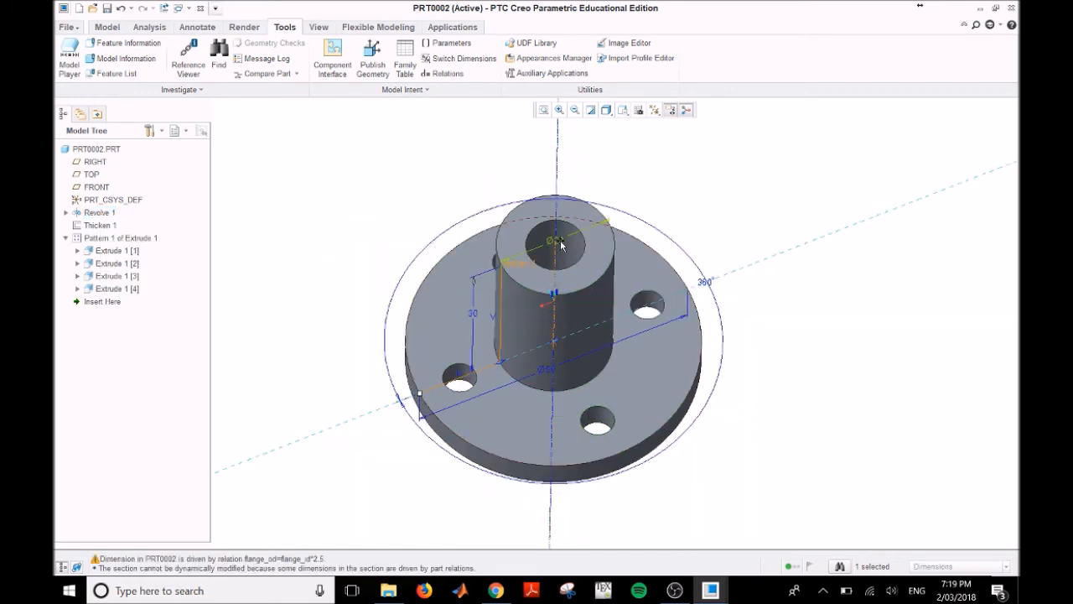
Set the tube diameter to 50 and leave the dimension display to check the enlarged flange.
{"action": "mouse_move", "coordinate": [822, 374]}
{"action": "middle_mouse_down"}
{"action": "mouse_move", "coordinate": [834, 405]}
{"action": "mouse_move", "coordinate": [810, 345]}
{"action": "mouse_move", "coordinate": [796, 353]}
{"action": "mouse_move", "coordinate": [810, 359]}
{"action": "middle_mouse_up"}
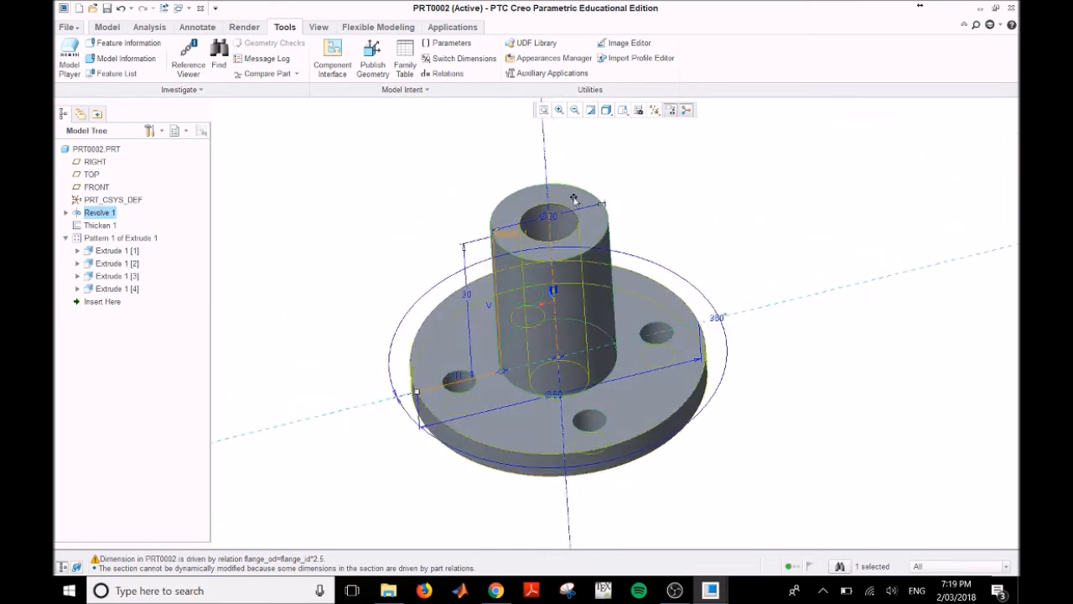
{"action": "double_click", "coordinate": [555, 217]}
{"action": "type", "text": "50"}
{"action": "key", "text": "Return"}
{"action": "left_click", "coordinate": [977, 435]}
{"action": "scroll", "coordinate": [973, 442], "scroll_direction": "up", "scroll_amount": 1}
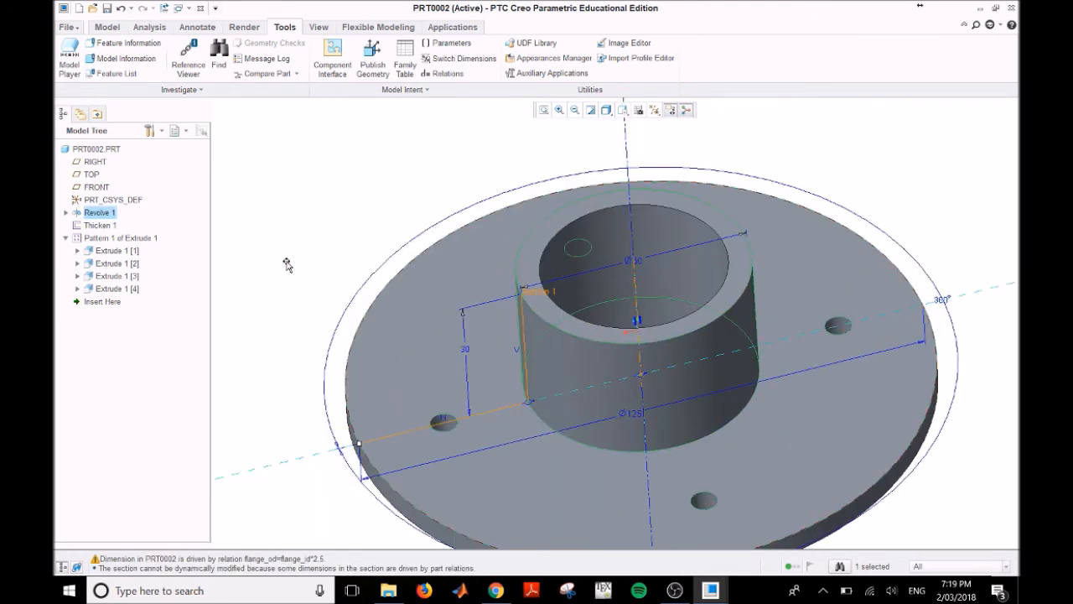
{"action": "left_click", "coordinate": [327, 322]}
{"action": "mouse_move", "coordinate": [339, 312]}
{"action": "middle_mouse_down"}
{"action": "mouse_move", "coordinate": [318, 324]}
{"action": "mouse_move", "coordinate": [327, 302]}
{"action": "middle_mouse_up"}
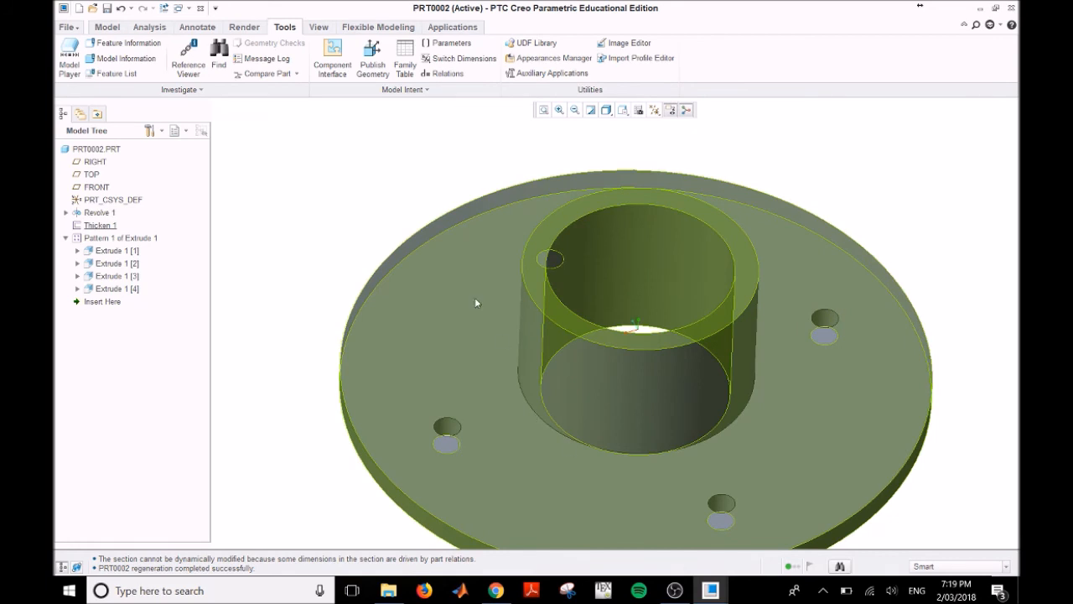
{"action": "middle_click_drag", "start_coordinate": [808, 332], "coordinate": [721, 309], "text": "shift"}
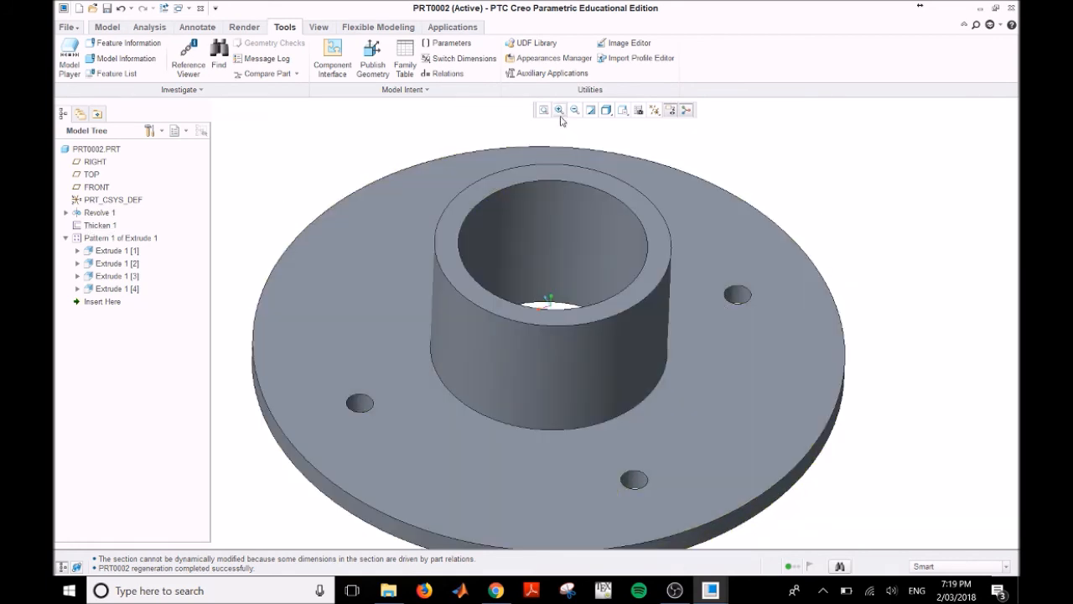
Start a conditional block in the part relations, IF flange_id < 50, with flange_hole_n = 4, below the existing relations.
{"action": "left_click", "coordinate": [449, 77]}
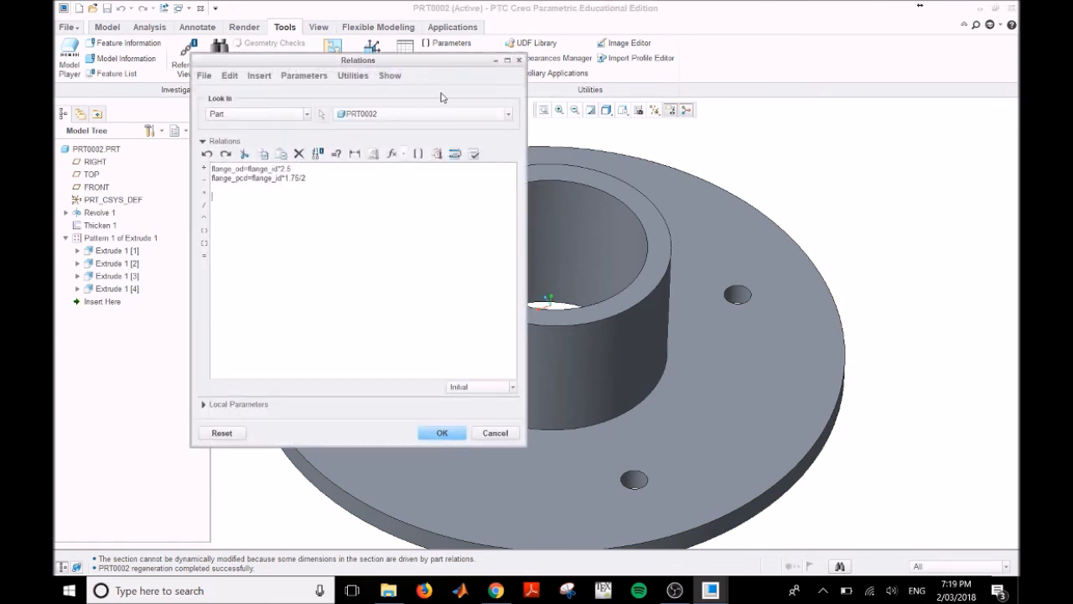
{"action": "type", "text": "IF flange_"}
{"action": "type", "text": "id"}
{"action": "type", "text": " < 60"}
{"action": "key", "text": "Return"}
{"action": "type", "text": "flange_hole_i"}
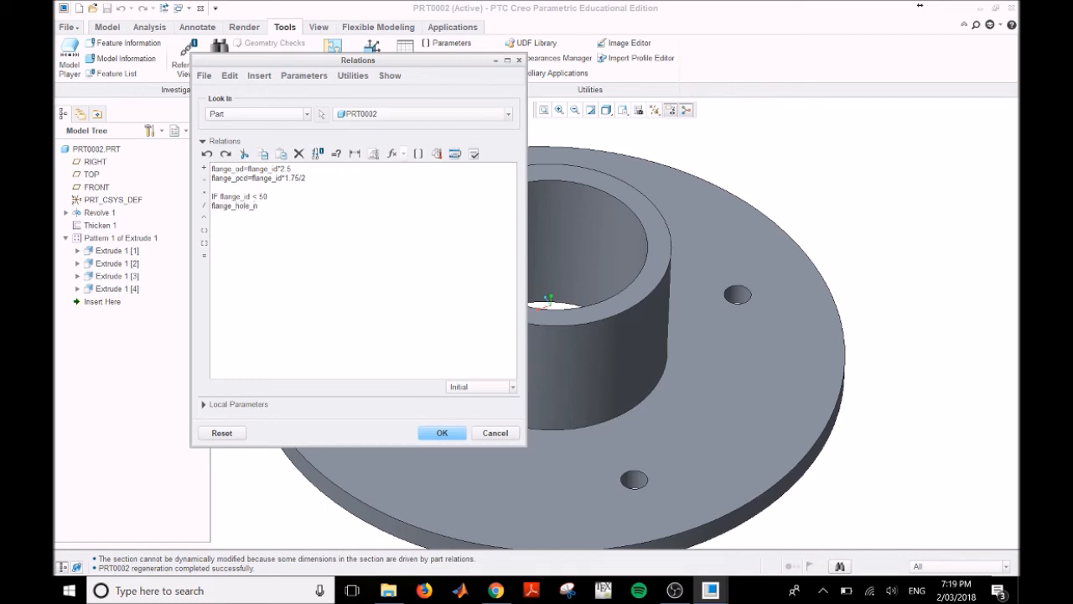
{"action": "type", "text": " = "}
{"action": "type", "text": "4"}
Add flange_hole_angle =90 to the first conditional block, close it with ENDIF and begin a second IF line below.
{"action": "type", "text": "flange_ang"}
{"action": "type", "text": "le"}
{"action": "key", "text": "Left"}
{"action": "key", "text": "Left"}
{"action": "key", "text": "Left"}
{"action": "key", "text": "Left"}
{"action": "type", "text": "hole-"}
{"action": "key", "text": "BackSpace"}
{"action": "type", "text": "_=60ENDIFIF f"}
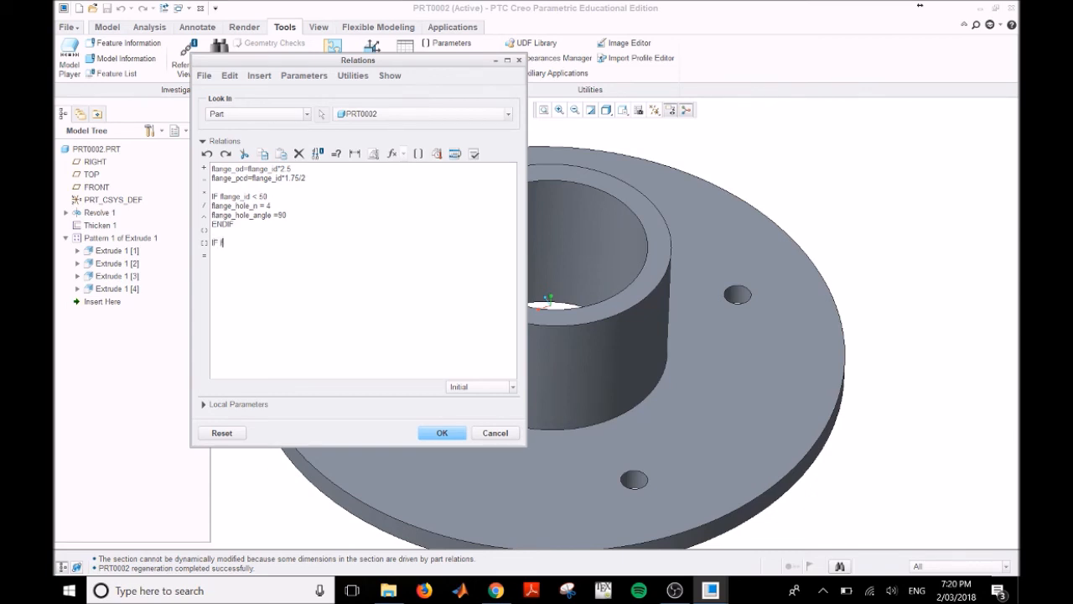
Complete the second condition as IF flange_id >= 50 and add flange_hole_n = 8 beneath it.
{"action": "type", "text": "lange_id"}
{"action": "type", "text": " >="}
{"action": "type", "text": " 50"}
{"action": "type", "text": "flange_hole"}
{"action": "type", "text": "_n"}
{"action": "type", "text": " = "}
{"action": "type", "text": "8"}
Add flange_hole_angle = 45 to the second conditional block and close it with ENDIF.
{"action": "key", "text": "Return"}
{"action": "type", "text": "fnalg"}
{"action": "key", "text": "BackSpace"}
{"action": "key", "text": "BackSpace"}
{"action": "key", "text": "BackSpace"}
{"action": "key", "text": "BackSpace"}
{"action": "key", "text": "BackSpace"}
{"action": "type", "text": "flange_hole_"}
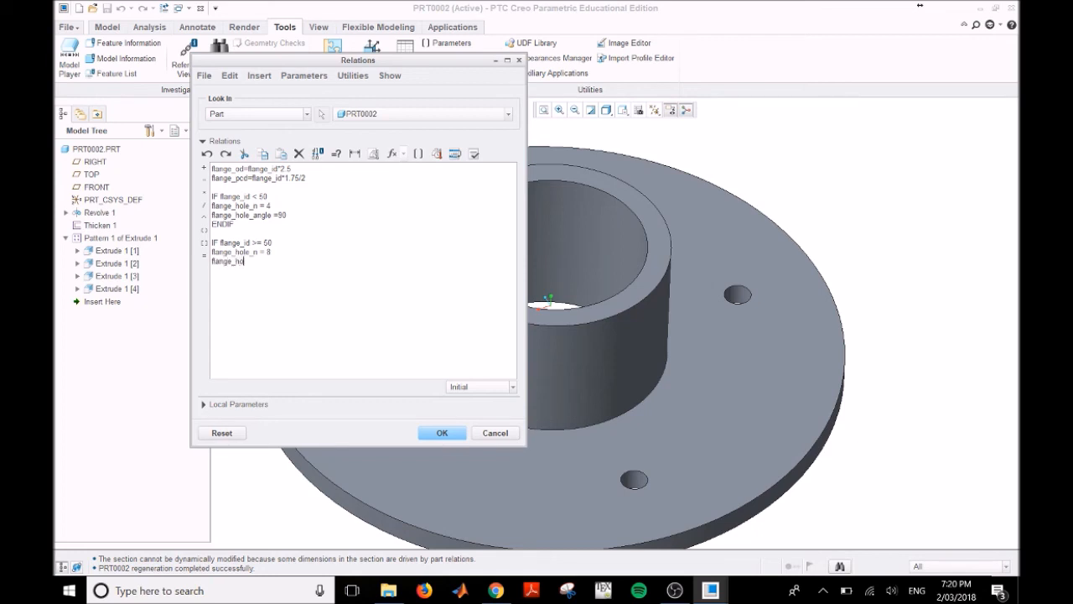
{"action": "type", "text": "angle ="}
{"action": "type", "text": " 45 "}
{"action": "type", "text": "END"}
{"action": "type", "text": "IF"}
Verify and apply the part relations, and regenerate the model to update the bolt hole pattern.
{"action": "left_click", "coordinate": [474, 154]}
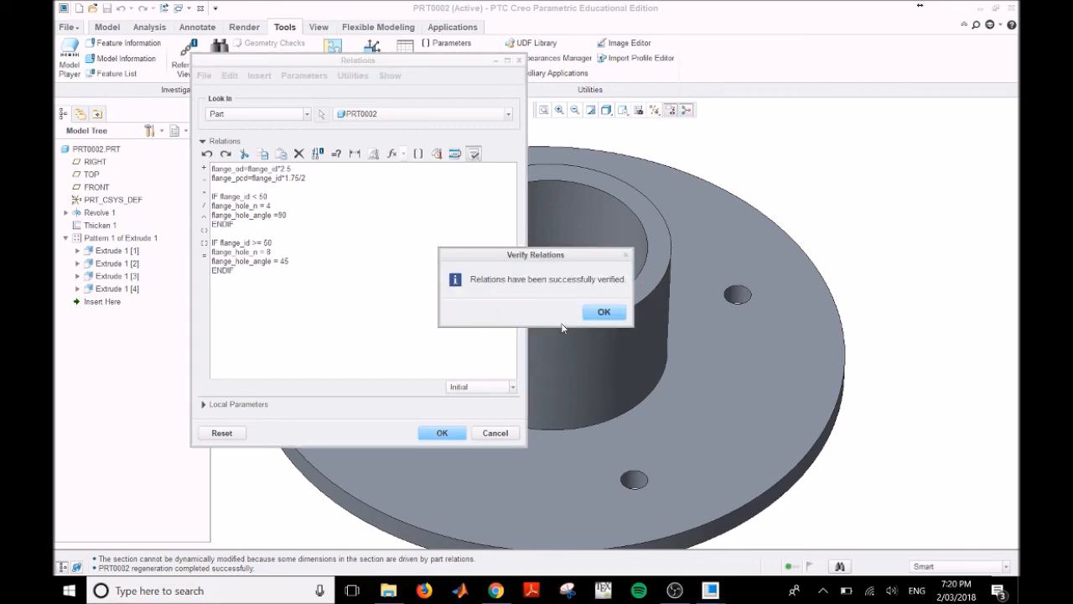
{"action": "left_click", "coordinate": [609, 313]}
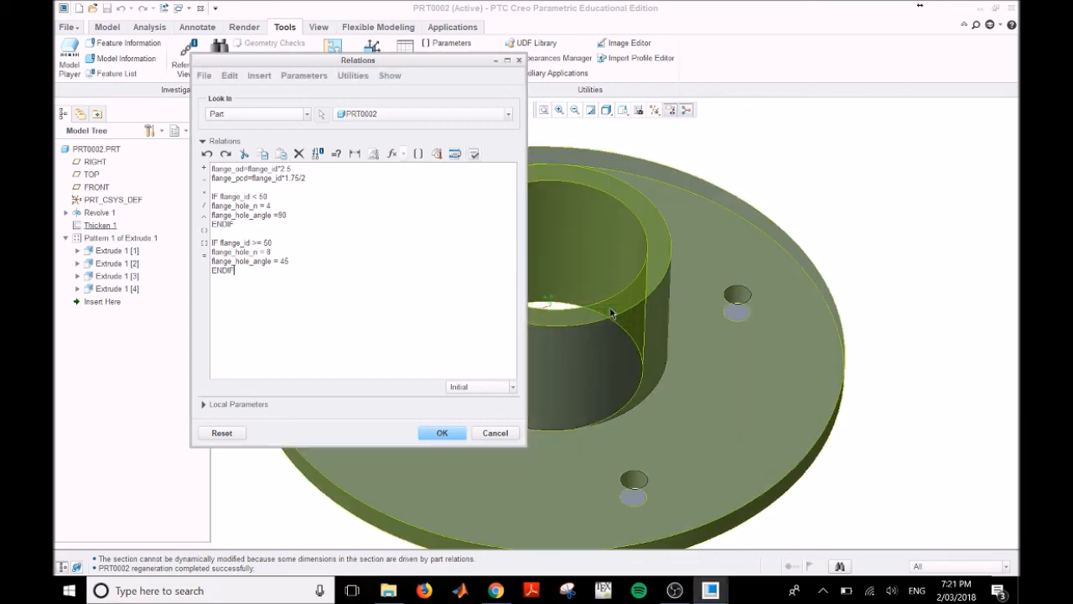
{"action": "left_click", "coordinate": [444, 432]}
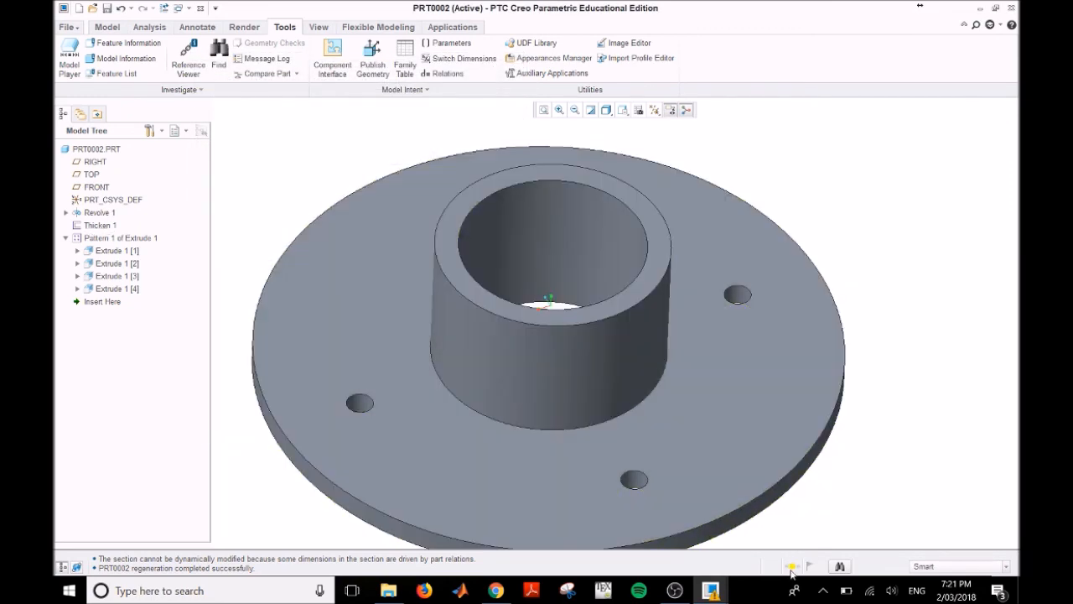
{"action": "left_click", "coordinate": [791, 567]}
{"action": "left_click", "coordinate": [576, 497]}
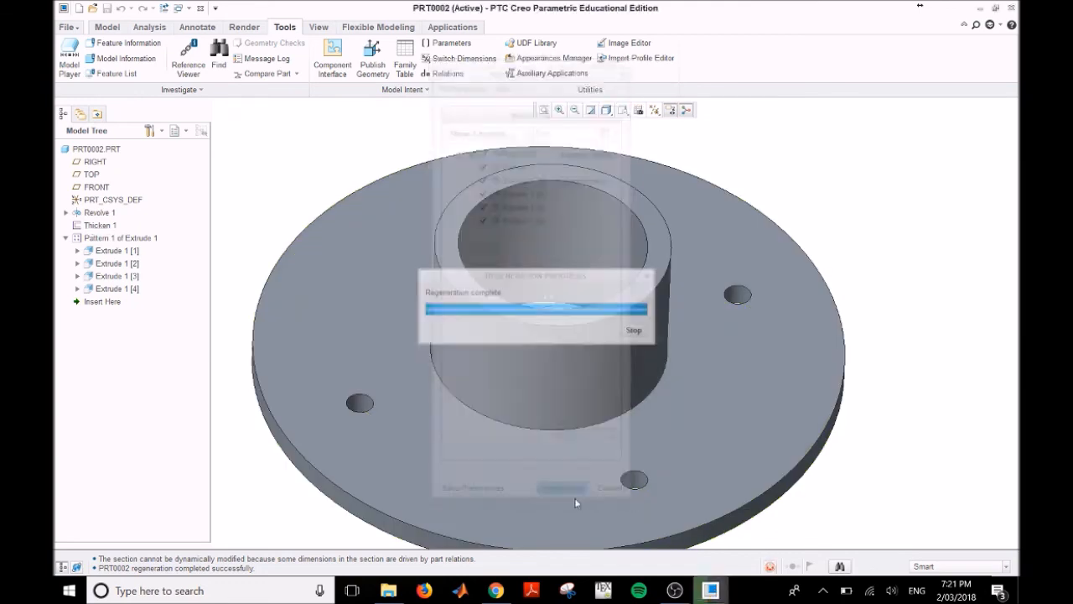
{"action": "mouse_move", "coordinate": [903, 347]}
{"action": "middle_mouse_down"}
{"action": "mouse_move", "coordinate": [920, 403]}
{"action": "mouse_move", "coordinate": [906, 417]}
{"action": "mouse_move", "coordinate": [894, 339]}
{"action": "mouse_move", "coordinate": [898, 355]}
{"action": "middle_mouse_up"}
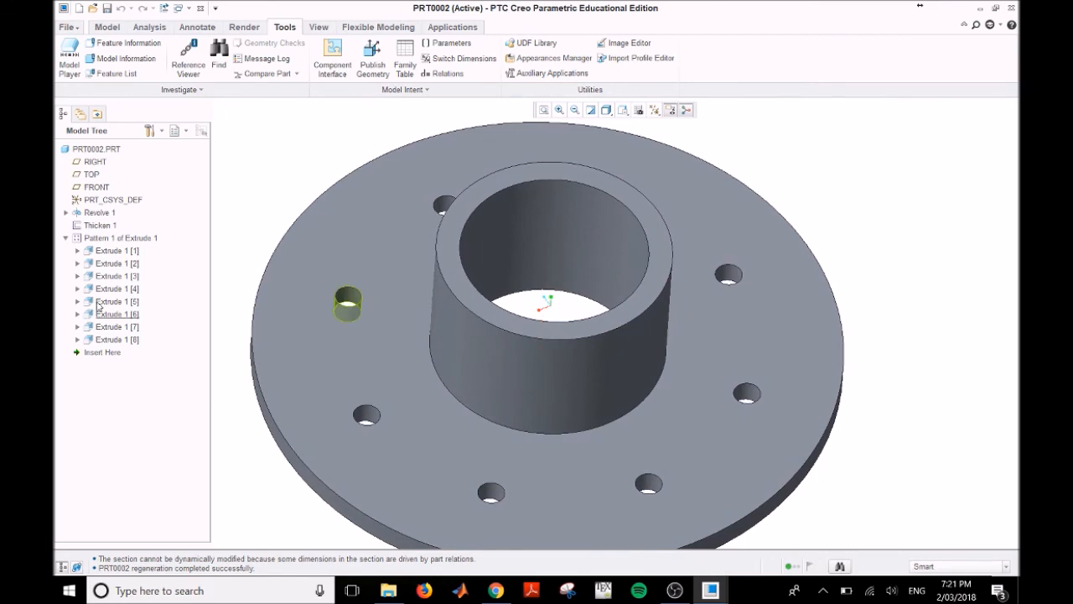
Show the revolved surface's dimensions and set the tube diameter to 40 to test the conditional hole count.
{"action": "left_click", "coordinate": [98, 213]}
{"action": "right_click", "coordinate": [100, 213]}
{"action": "left_click", "coordinate": [125, 235]}
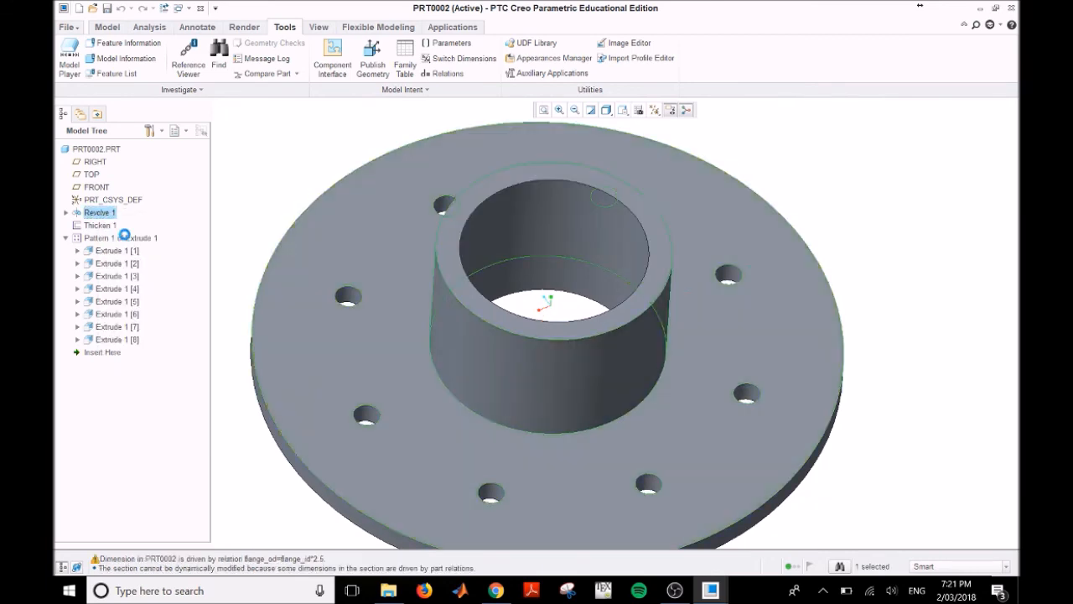
{"action": "middle_click_drag", "start_coordinate": [889, 458], "coordinate": [871, 430]}
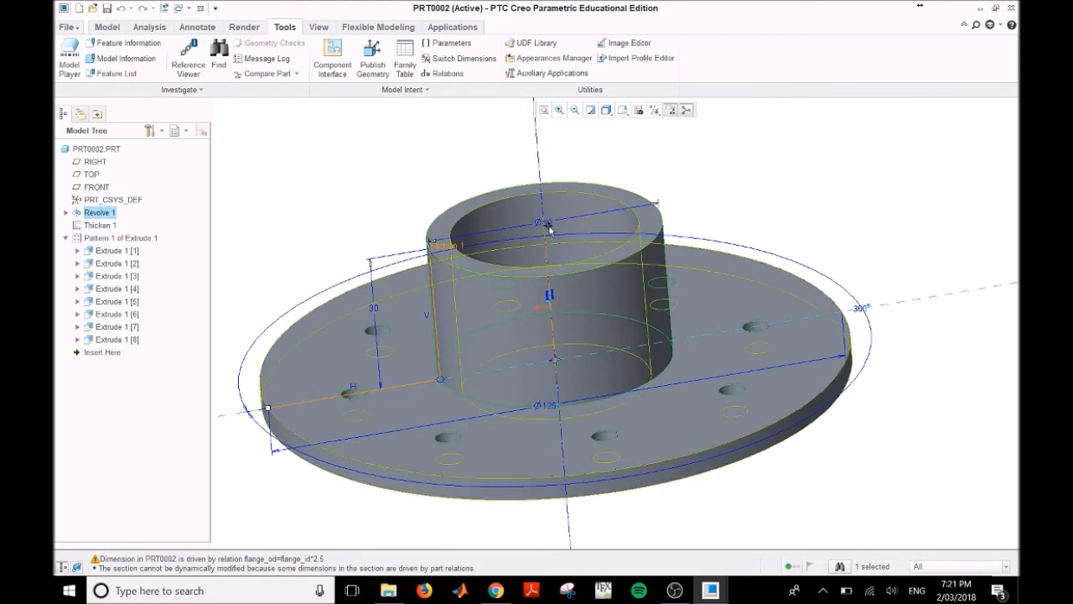
{"action": "middle_click_drag", "start_coordinate": [702, 161], "coordinate": [709, 178]}
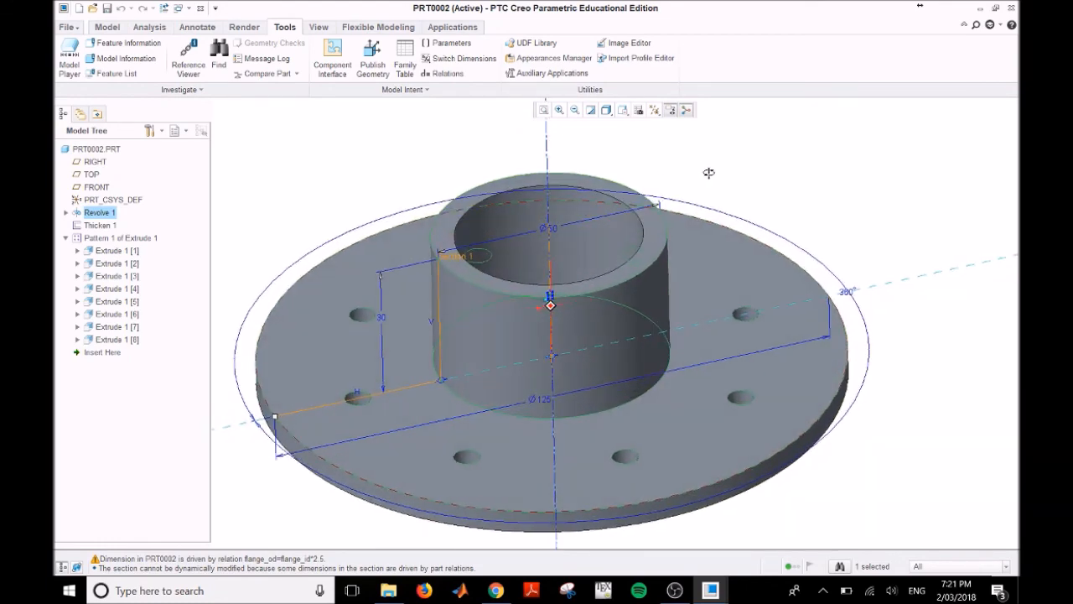
{"action": "double_click", "coordinate": [553, 231]}
{"action": "type", "text": "40"}
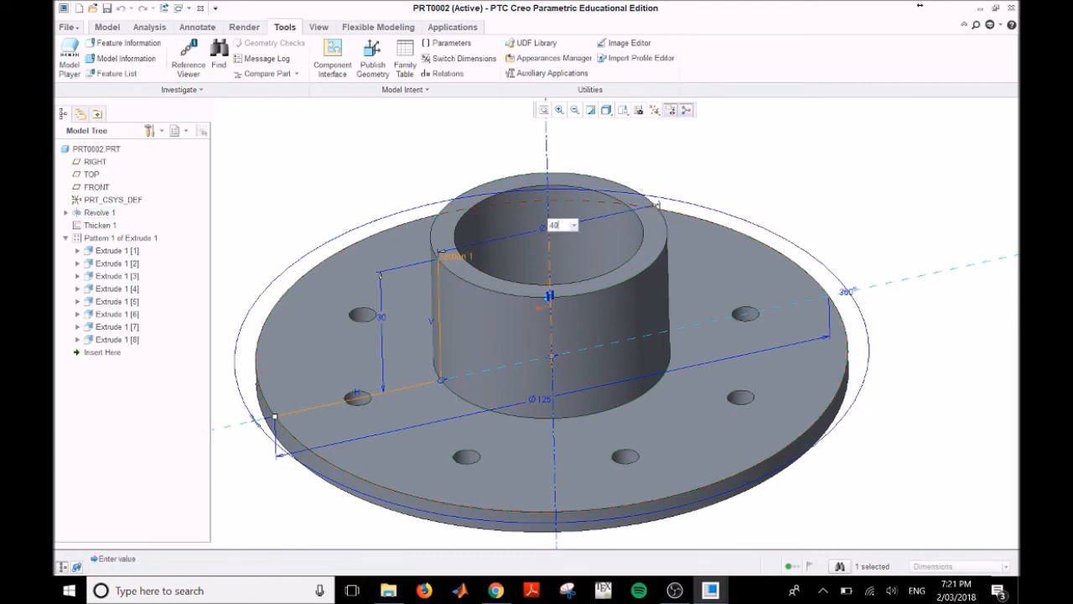
{"action": "key", "text": "Return"}
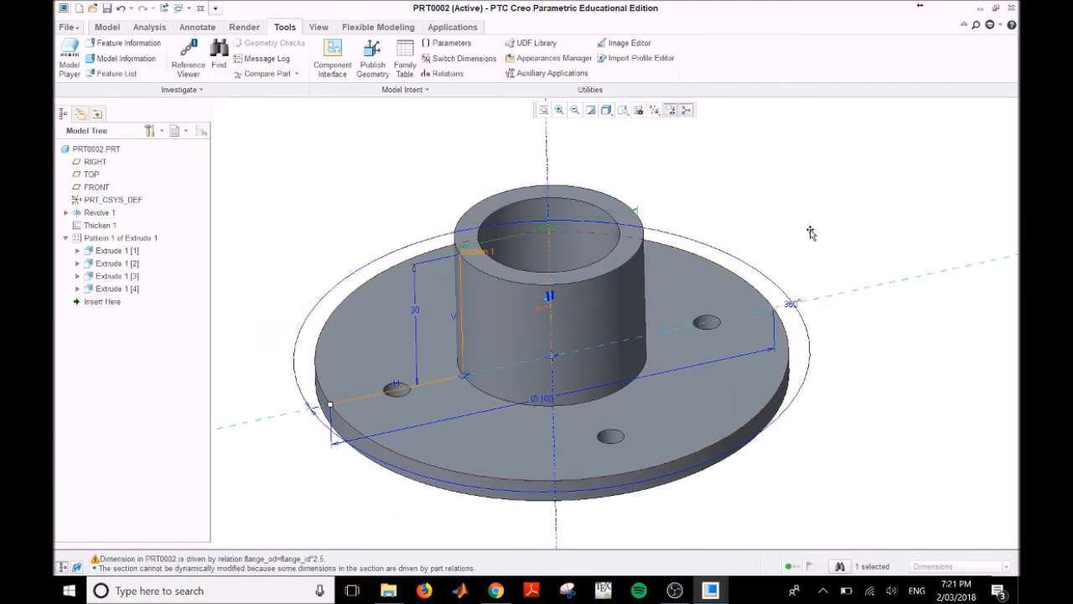
{"action": "middle_click_drag", "start_coordinate": [811, 233], "coordinate": [813, 263]}
{"action": "left_click", "coordinate": [845, 301]}
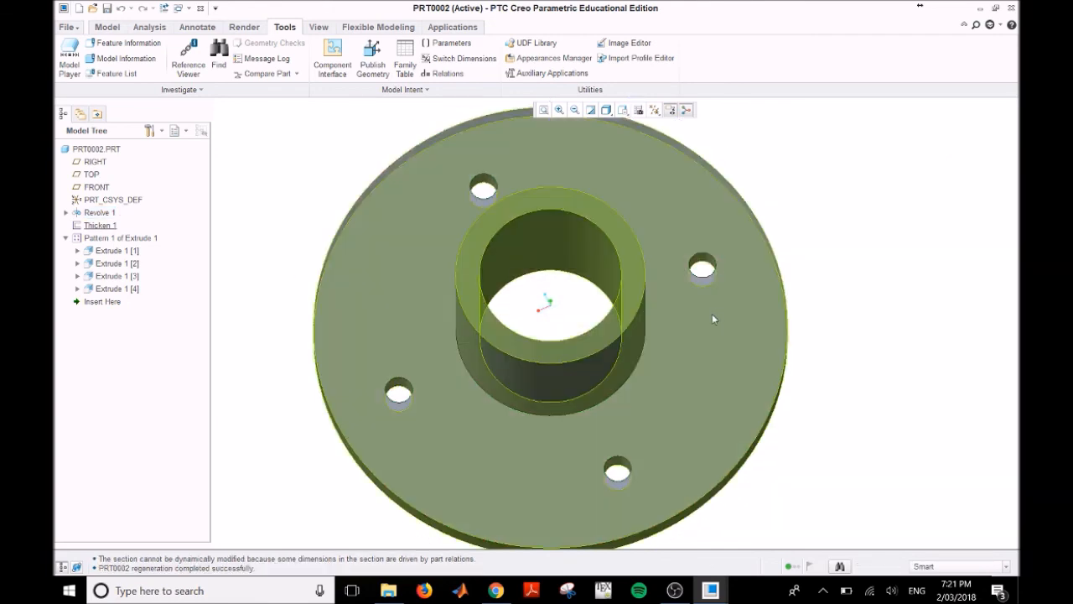
Inspect the flange's bolt holes and display the revolved surface's dimensions without changing them.
{"action": "middle_click_drag", "start_coordinate": [899, 413], "coordinate": [863, 374]}
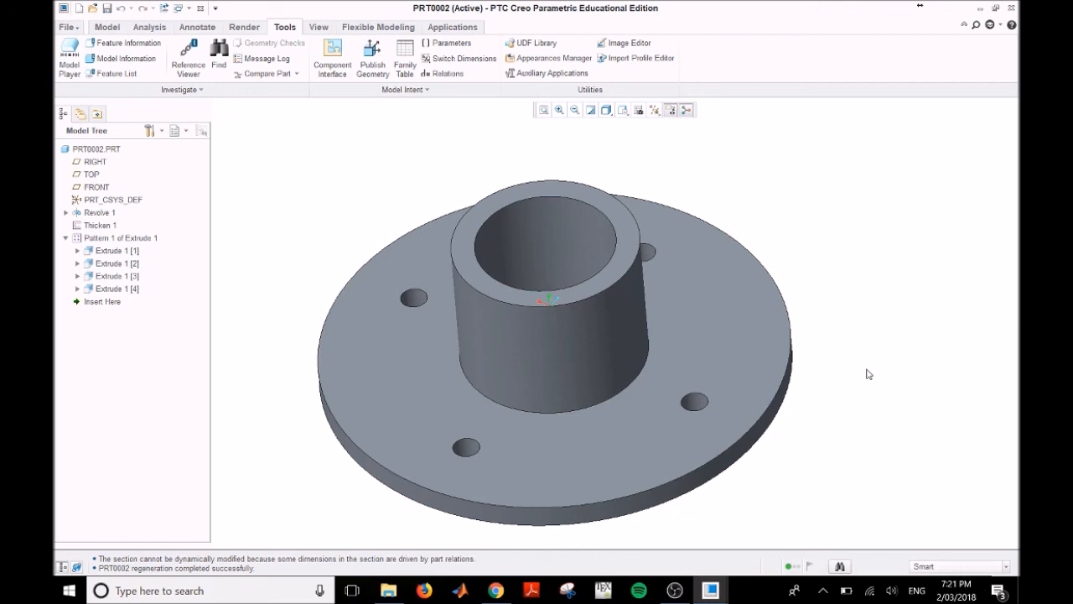
{"action": "mouse_move", "coordinate": [870, 331]}
{"action": "middle_mouse_down"}
{"action": "mouse_move", "coordinate": [857, 308]}
{"action": "mouse_move", "coordinate": [859, 338]}
{"action": "middle_mouse_up"}
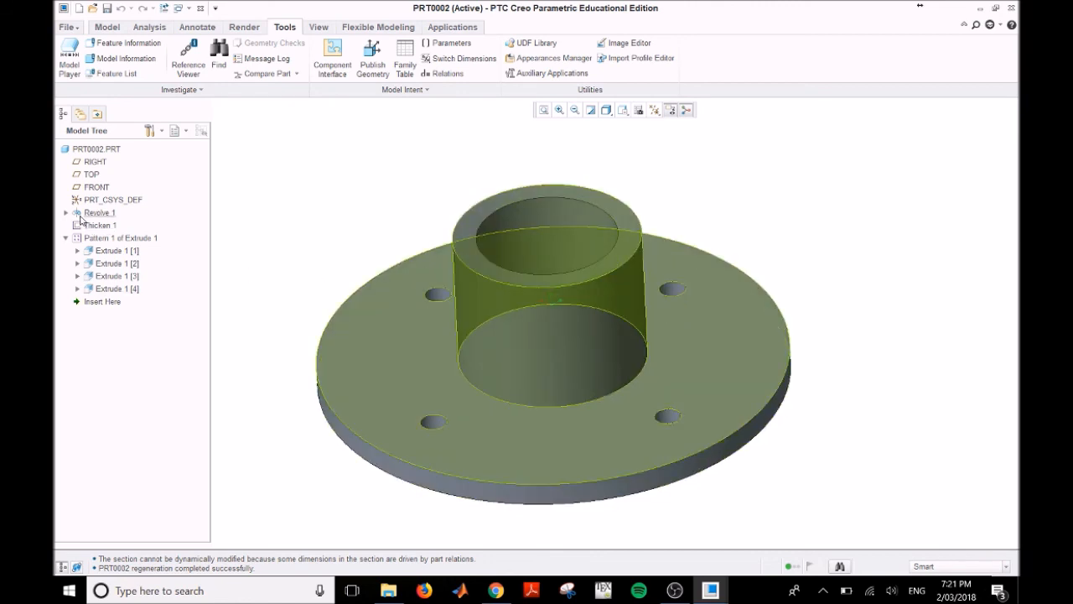
{"action": "left_click", "coordinate": [123, 216]}
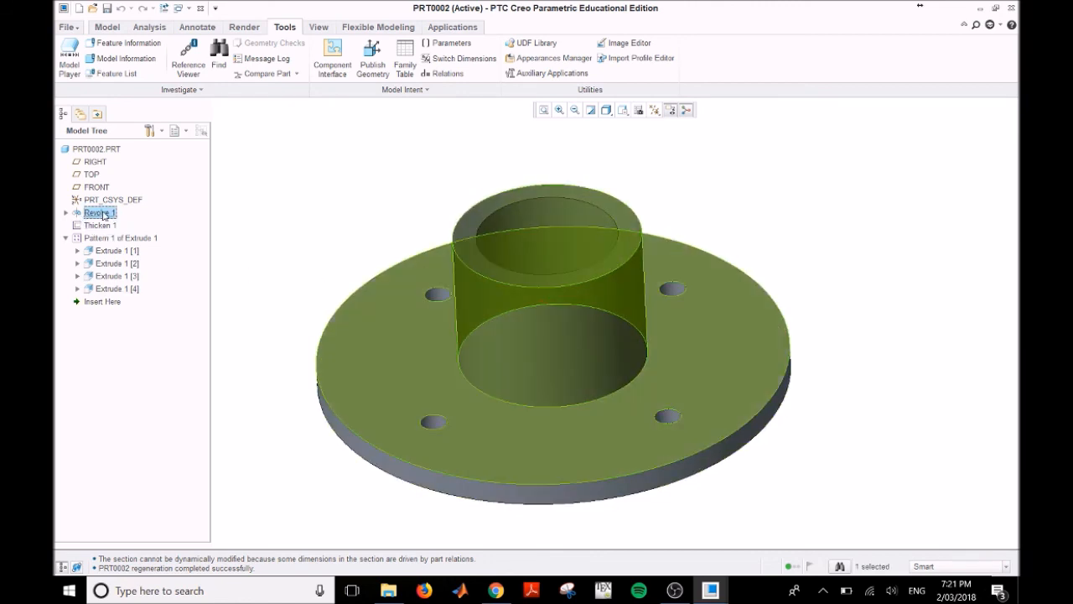
{"action": "right_click", "coordinate": [104, 216]}
{"action": "left_click", "coordinate": [127, 238]}
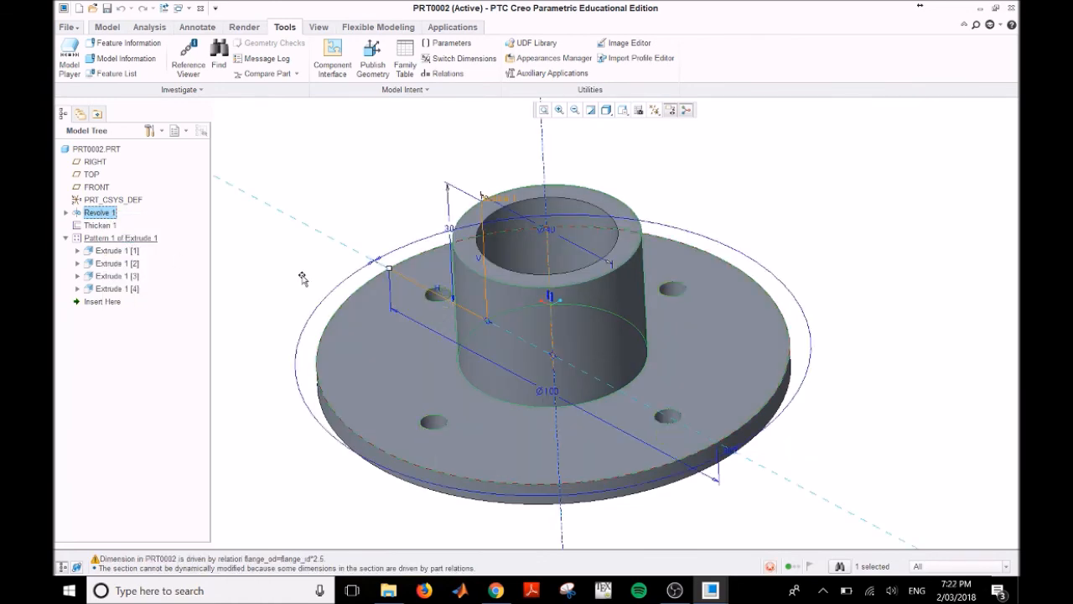
{"action": "middle_click_drag", "start_coordinate": [936, 316], "coordinate": [965, 318]}
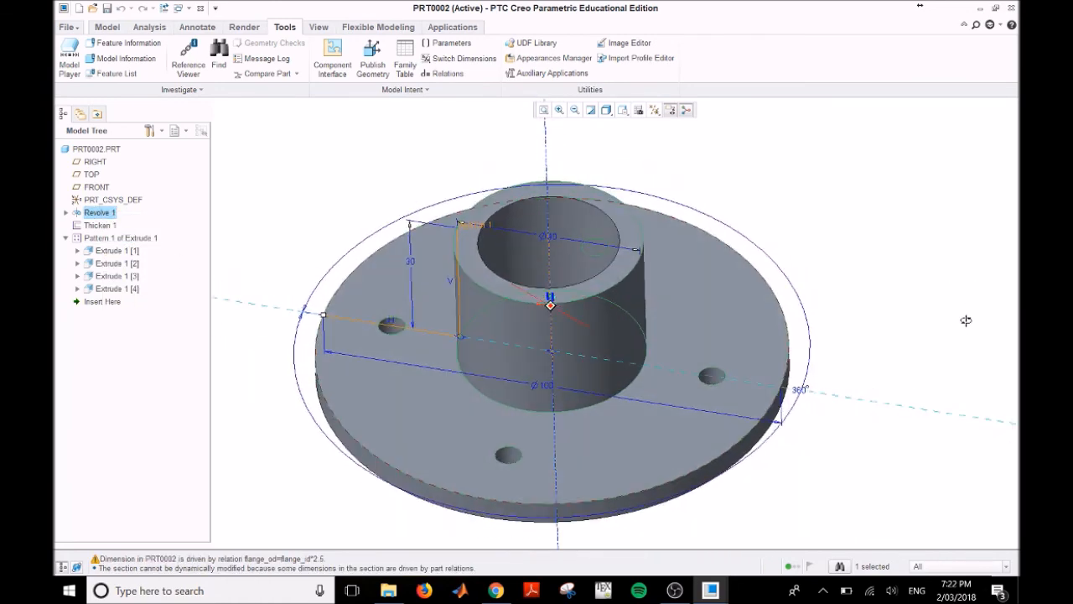
{"action": "left_click", "coordinate": [885, 265]}
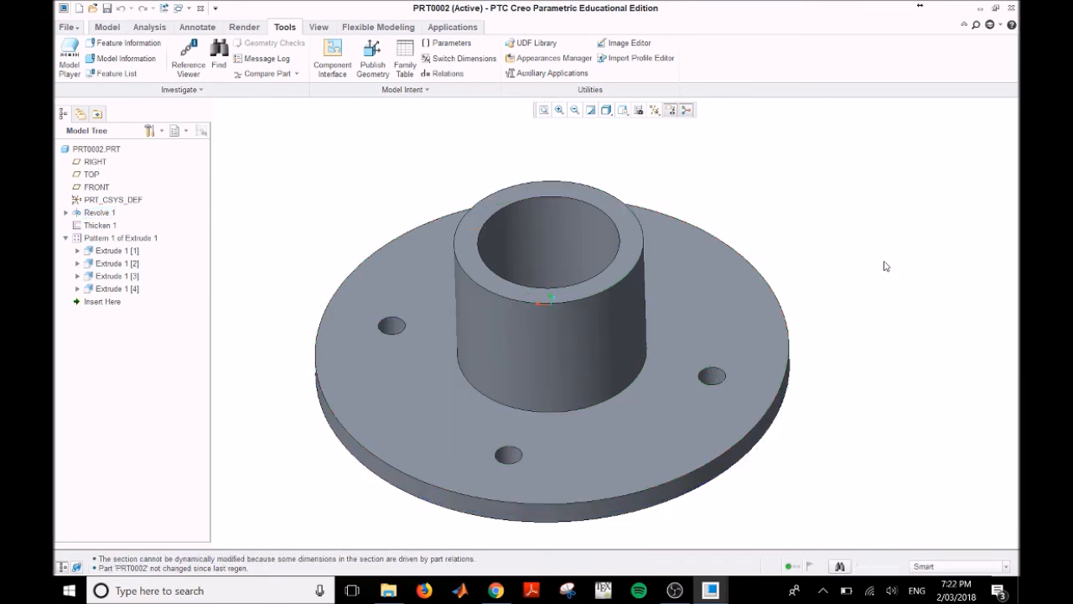
Review the part relations for the flange diameters and the conditional hole count and angle.
{"action": "left_click", "coordinate": [442, 73]}
{"action": "left_click", "coordinate": [272, 304]}
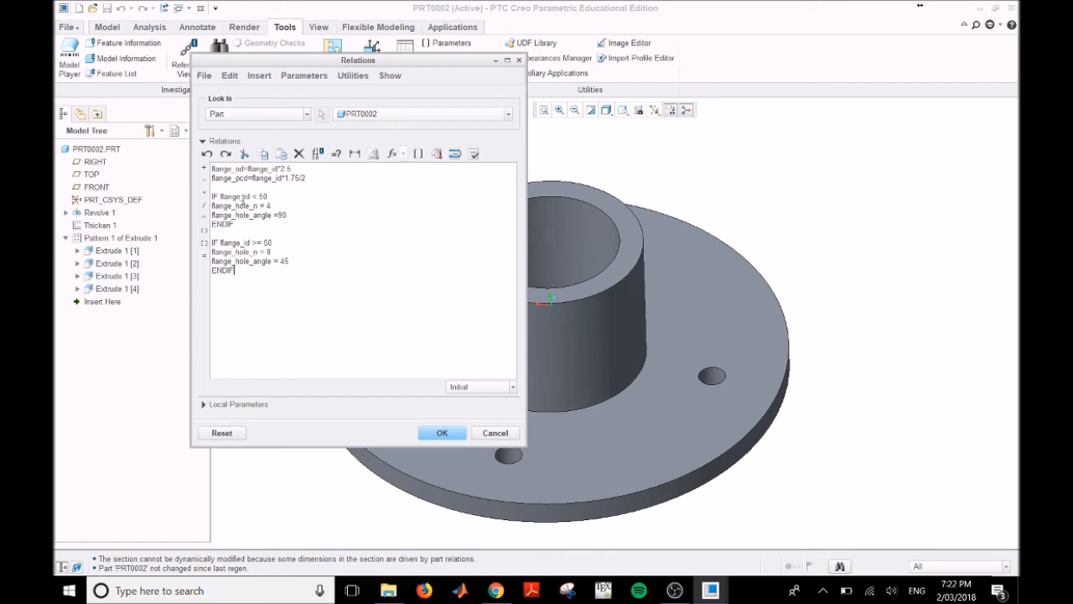
{"action": "left_click", "coordinate": [441, 435]}
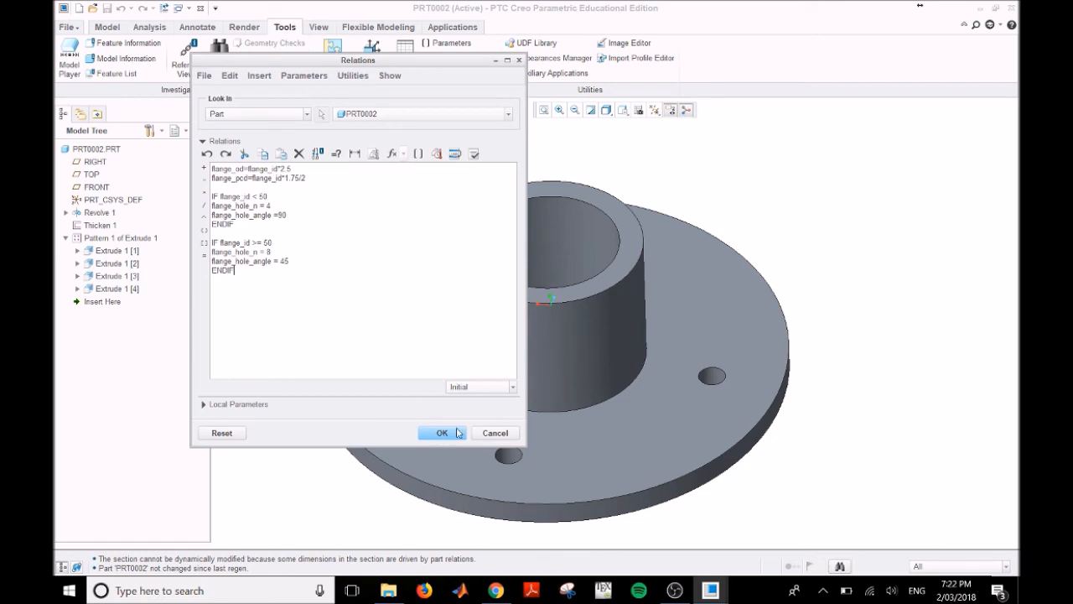